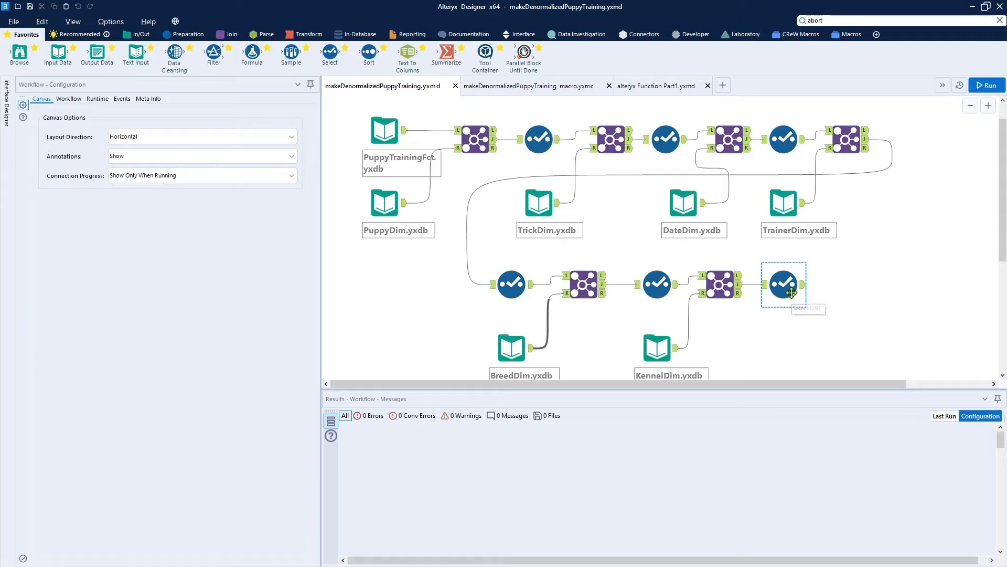
Step: Run the makeDenormalizedPuppyTraining workflow and examine the output fields of the final Select tool
click(988, 85)
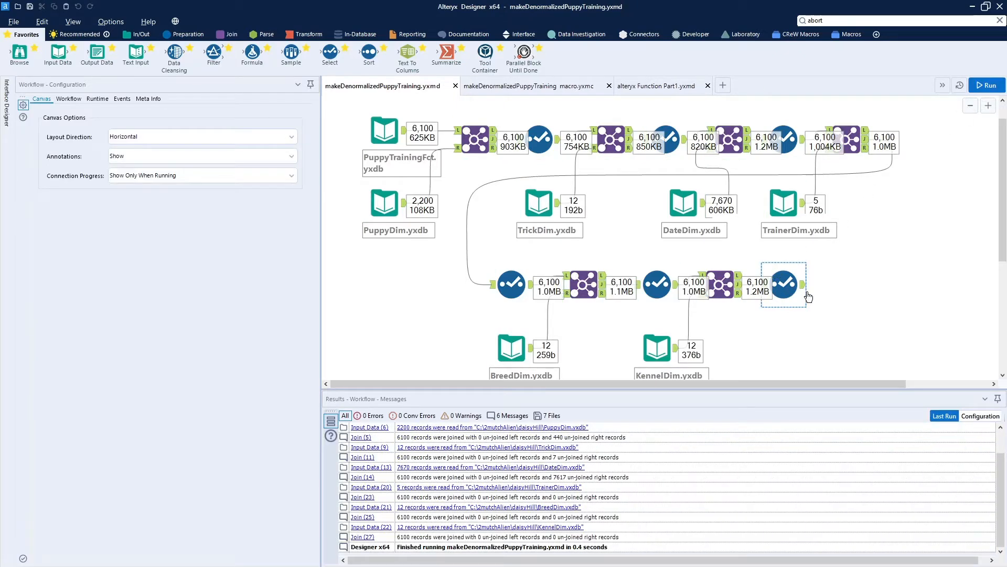
click(803, 289)
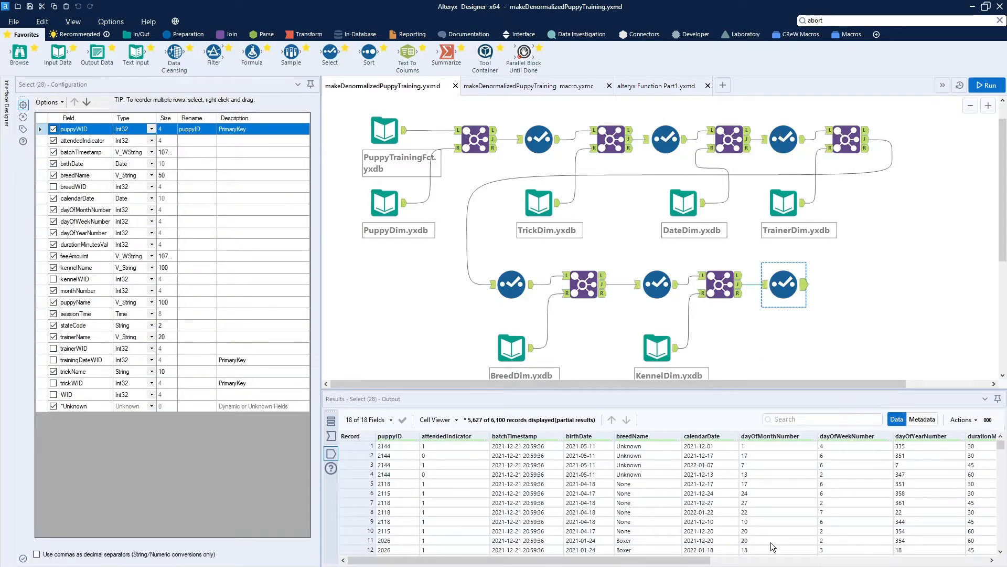
drag(665, 563, 807, 563)
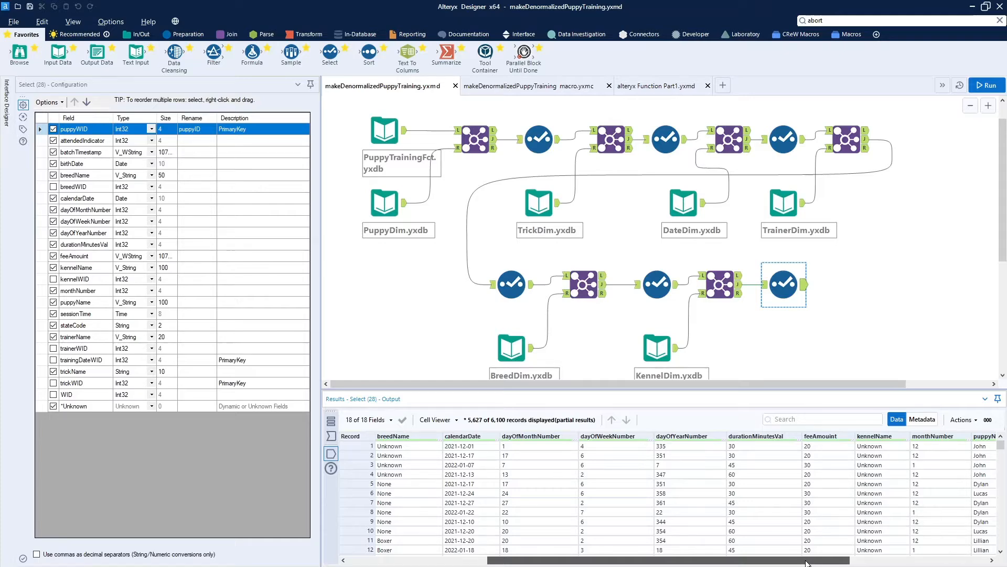
drag(807, 563, 712, 556)
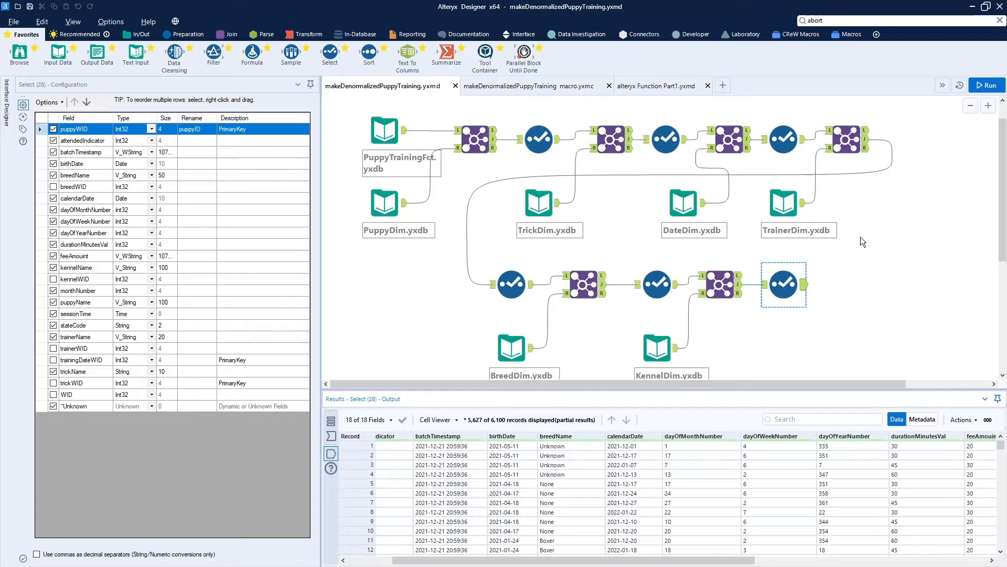
Step: Compare the makeDenormalizedPuppyTraining workflow with its macro version and look at the Interface tools used to build macros
click(534, 87)
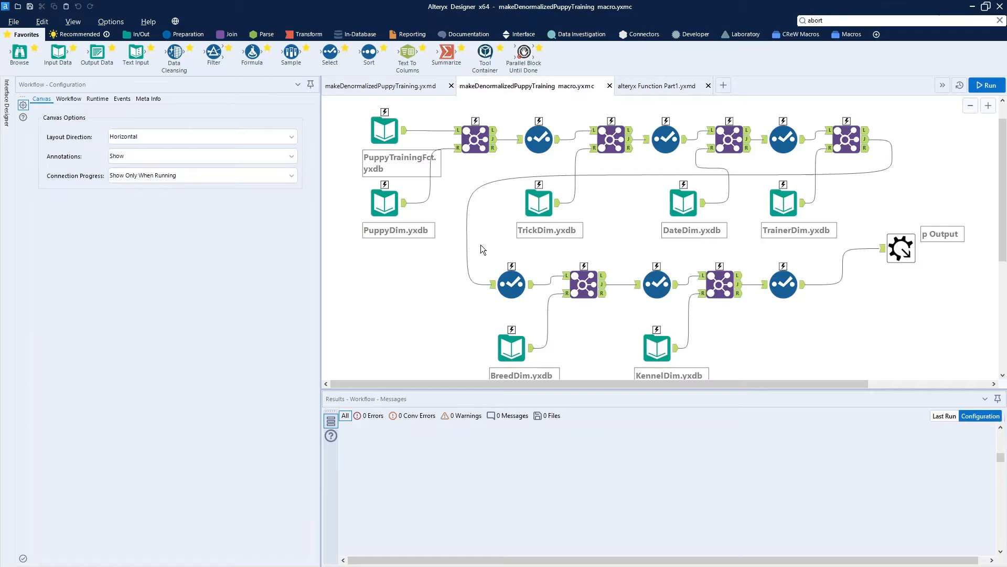
click(398, 91)
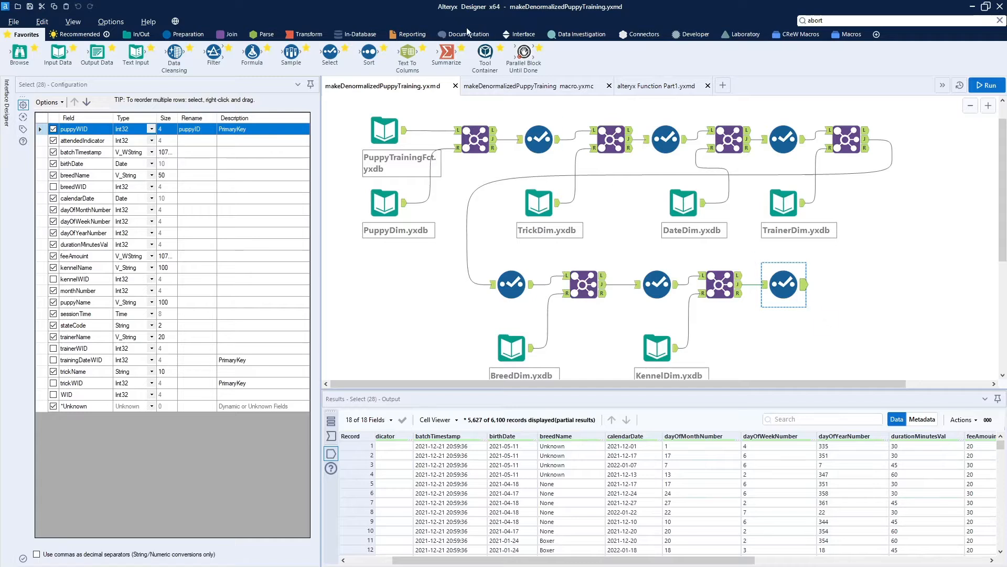
click(503, 90)
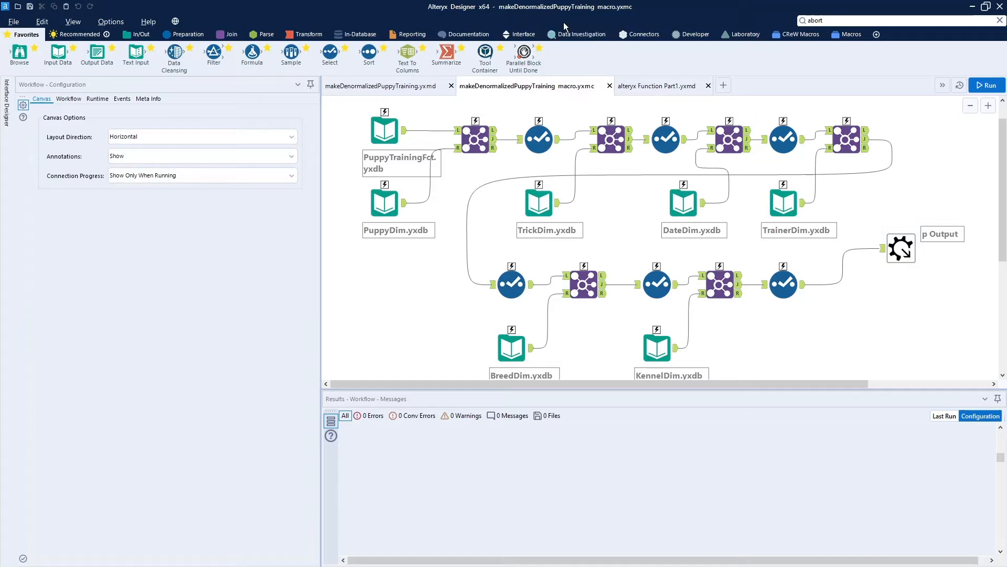
click(530, 36)
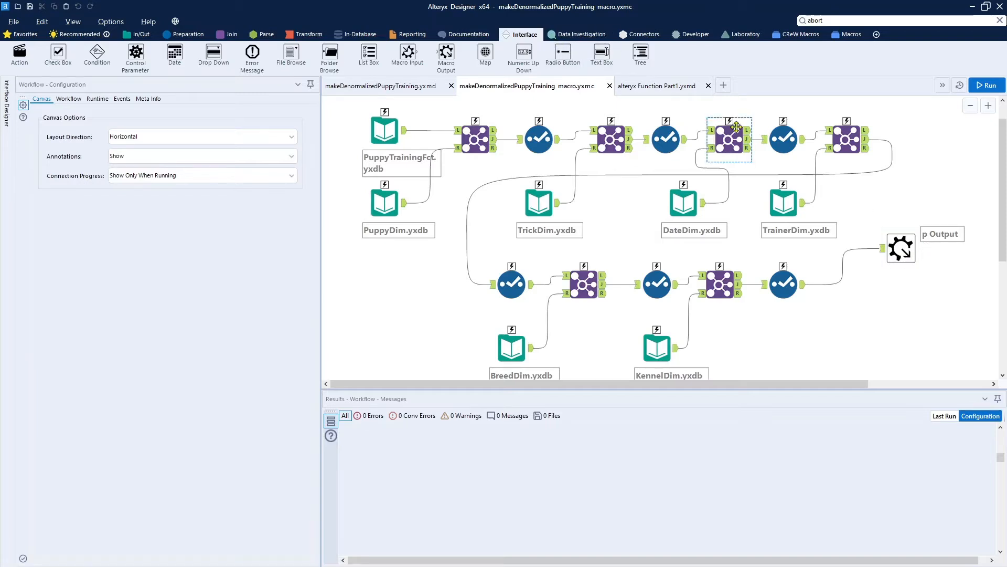
Step: Create a new workflow and place the makeDenormalizedPuppyTraining macro at the start of its canvas
click(723, 85)
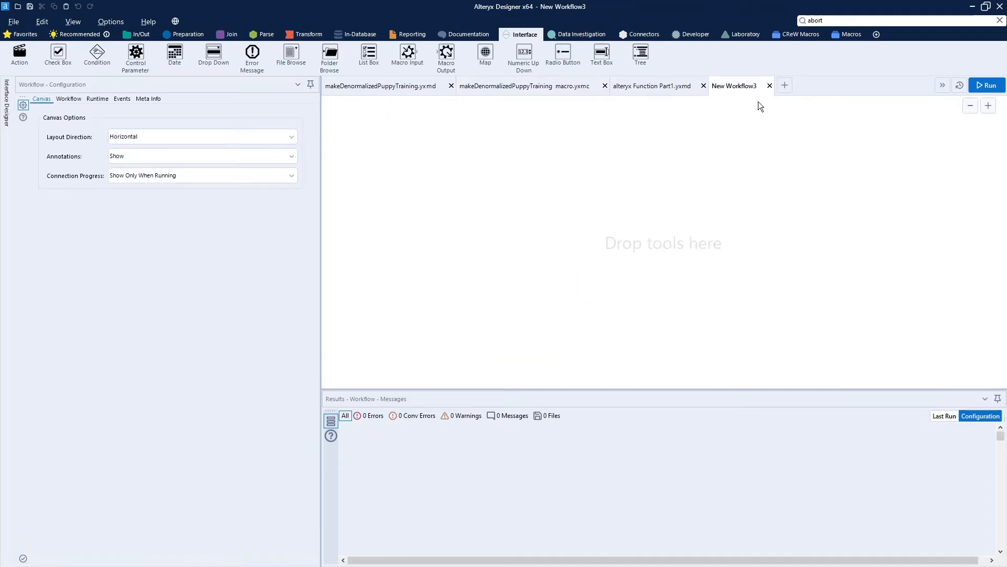
click(843, 33)
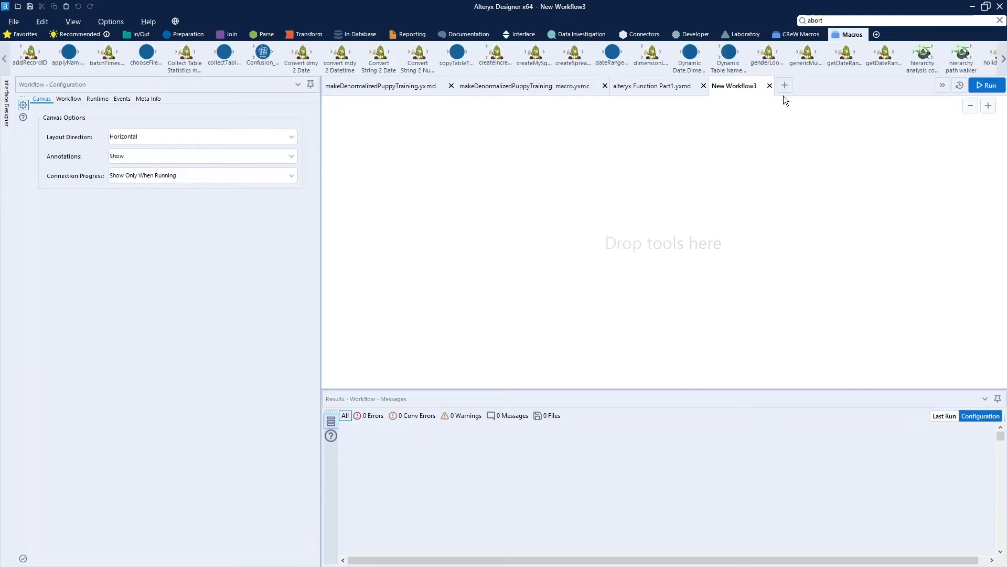
click(1002, 65)
click(1002, 66)
click(1002, 66)
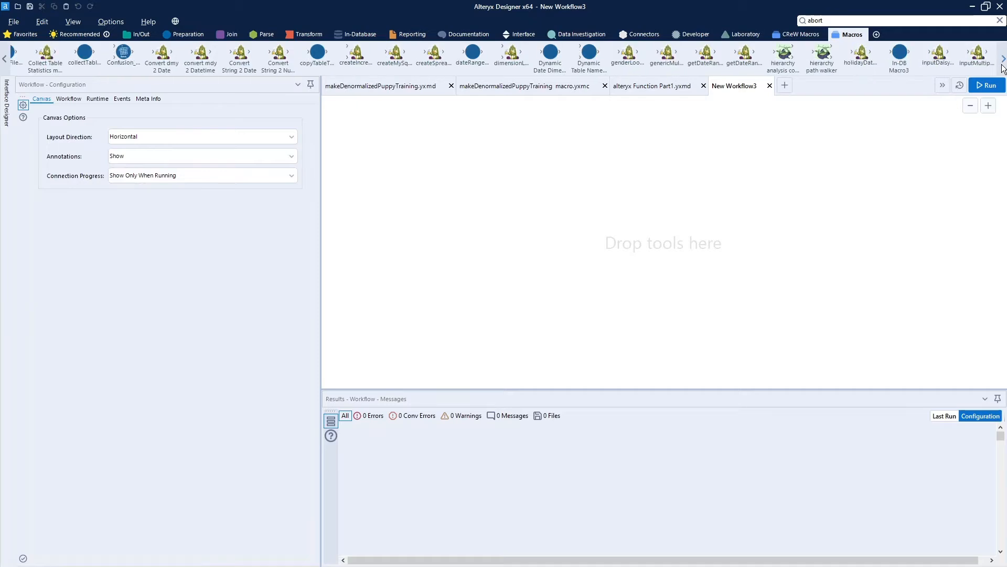
click(1003, 66)
click(1003, 66)
click(1002, 66)
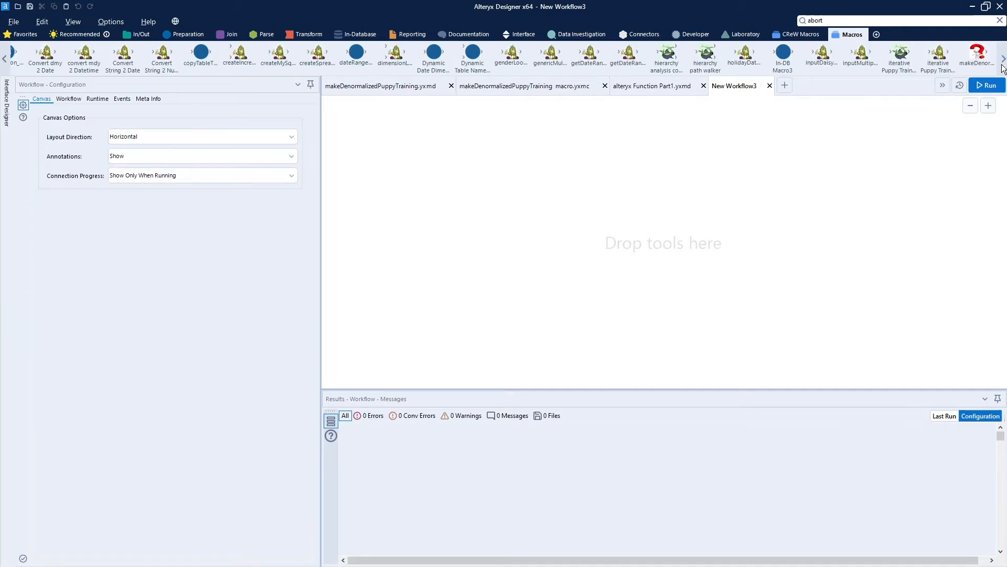
click(1003, 68)
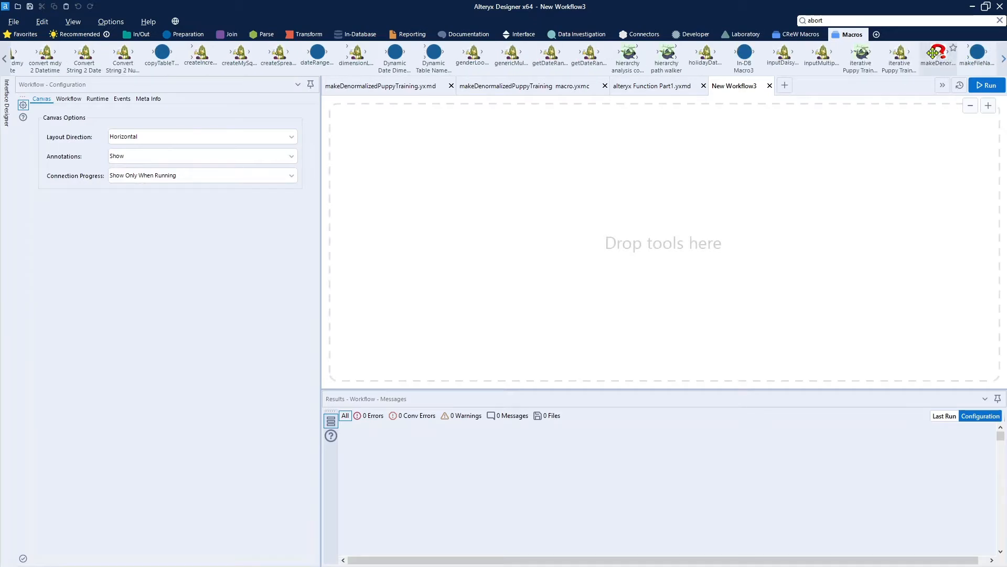
drag(933, 52, 389, 154)
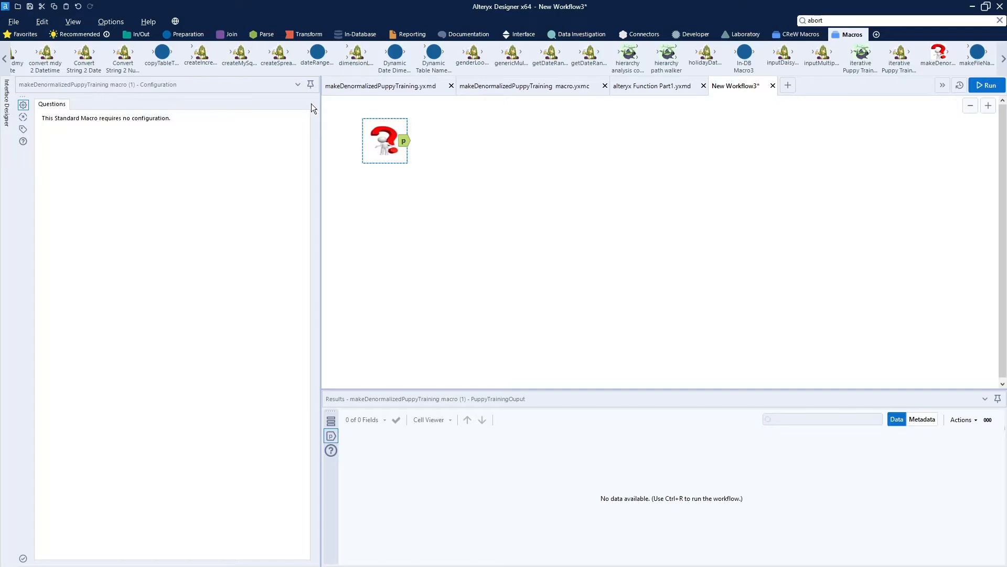
Step: Connect a Browse tool to the macro's output and run the new workflow
click(27, 36)
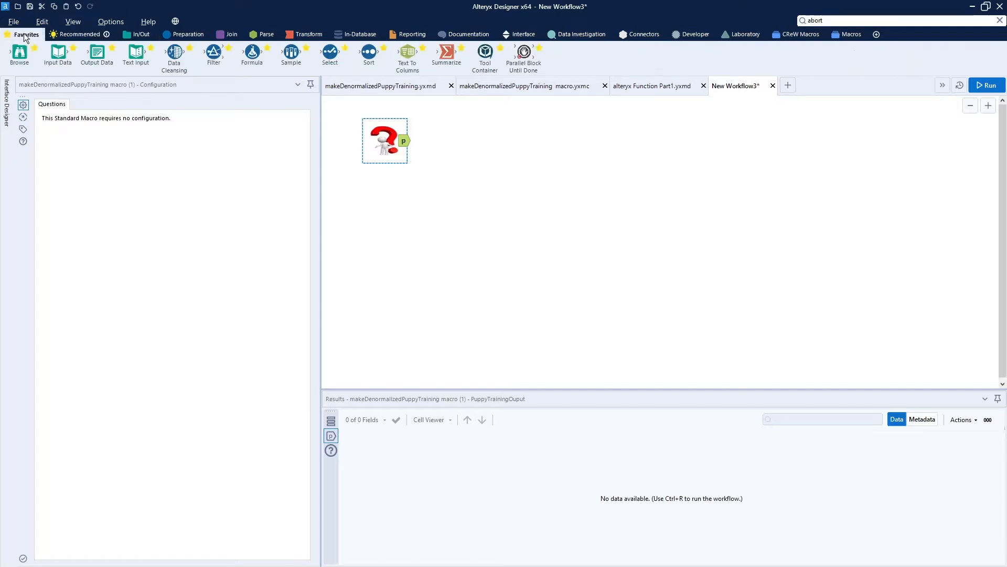
drag(18, 53, 484, 158)
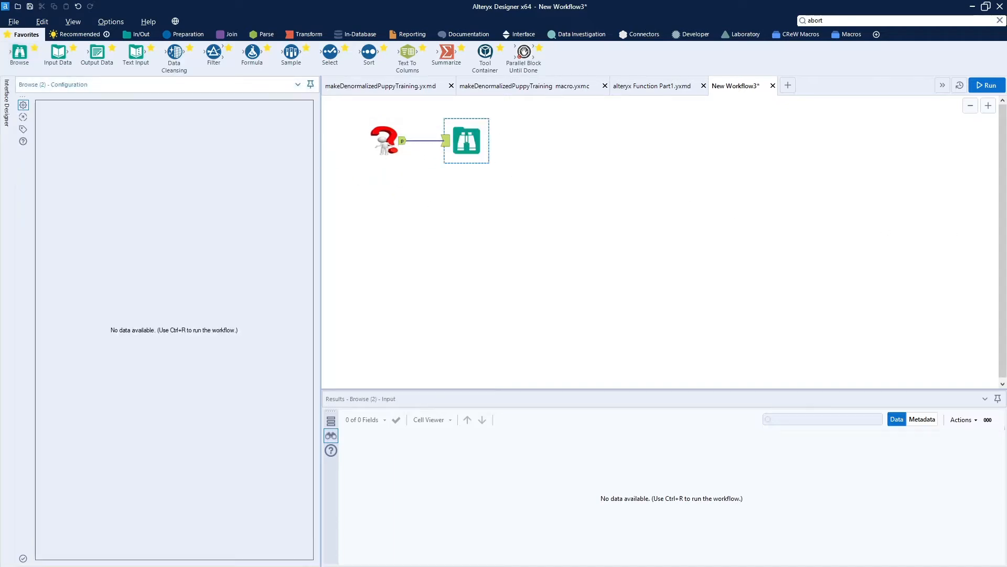
click(995, 87)
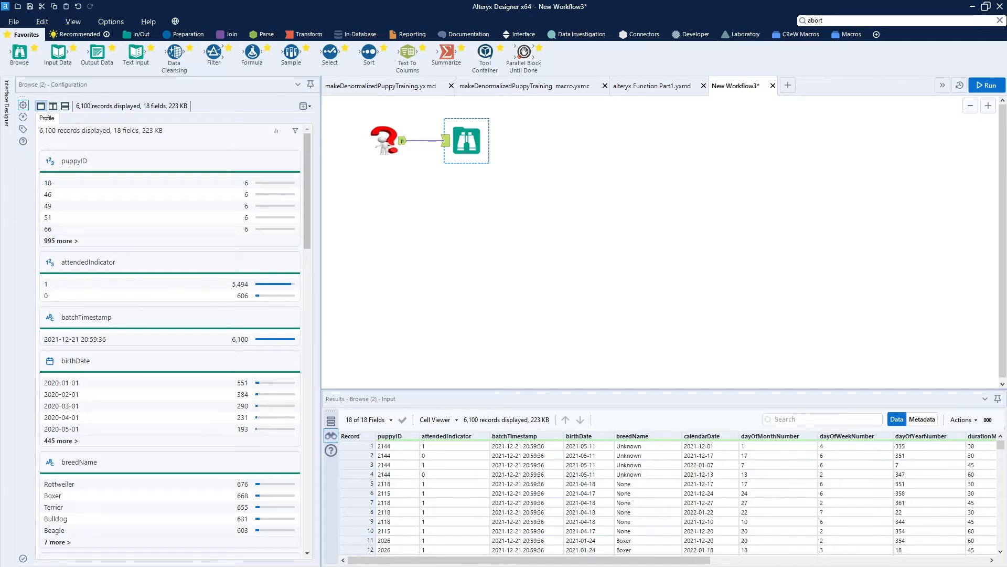
click(524, 225)
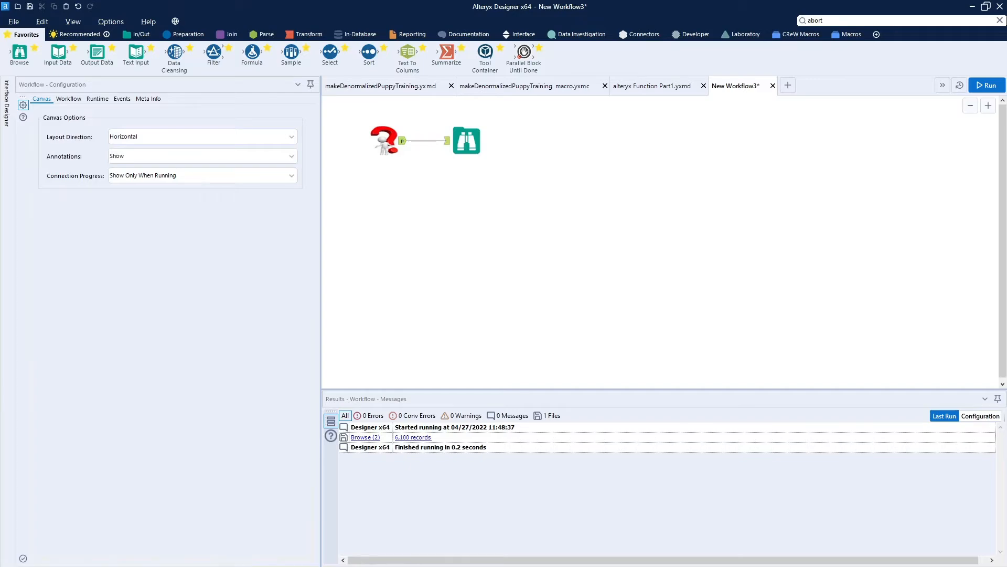
Step: Switch to the Chrome browser and open the bookmarked Alteryx Help page on Functions in a new tab
drag(0, 62, 502, 37)
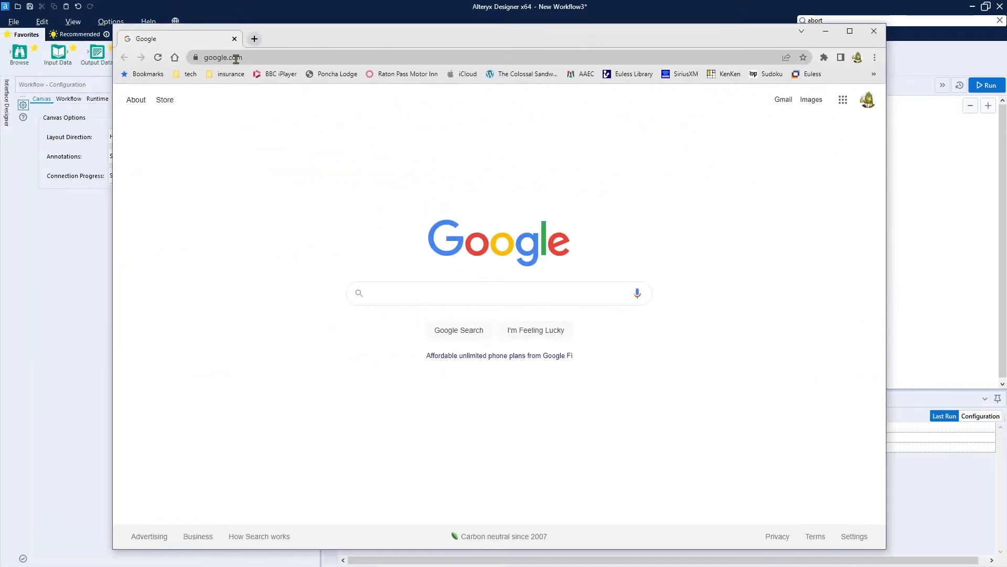
click(254, 39)
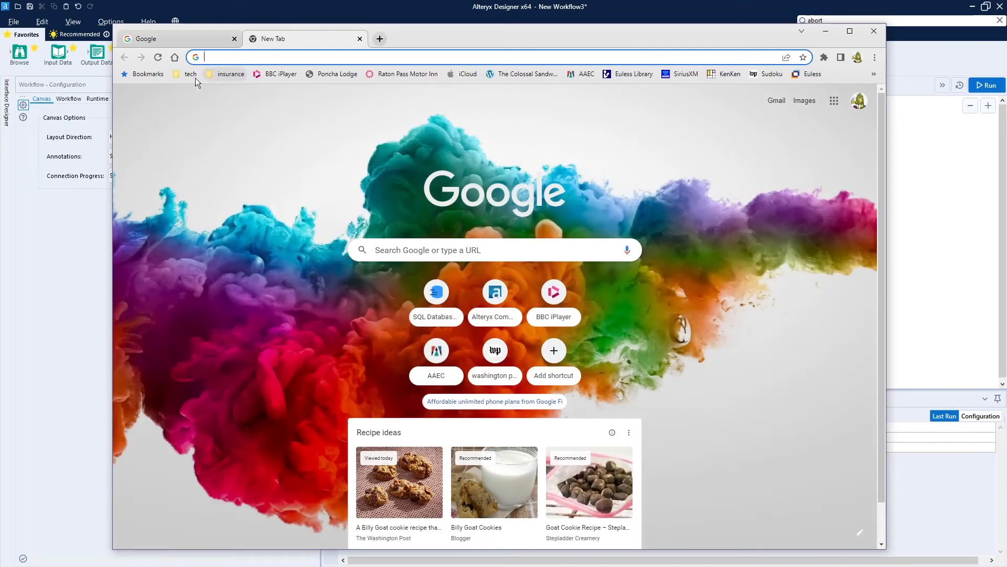
click(190, 75)
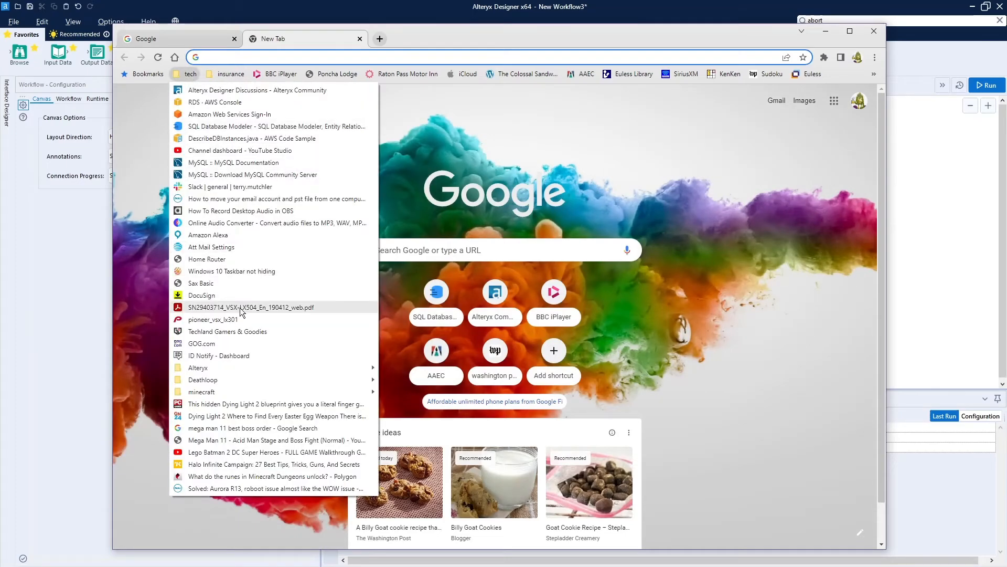
mouse_move(250, 372)
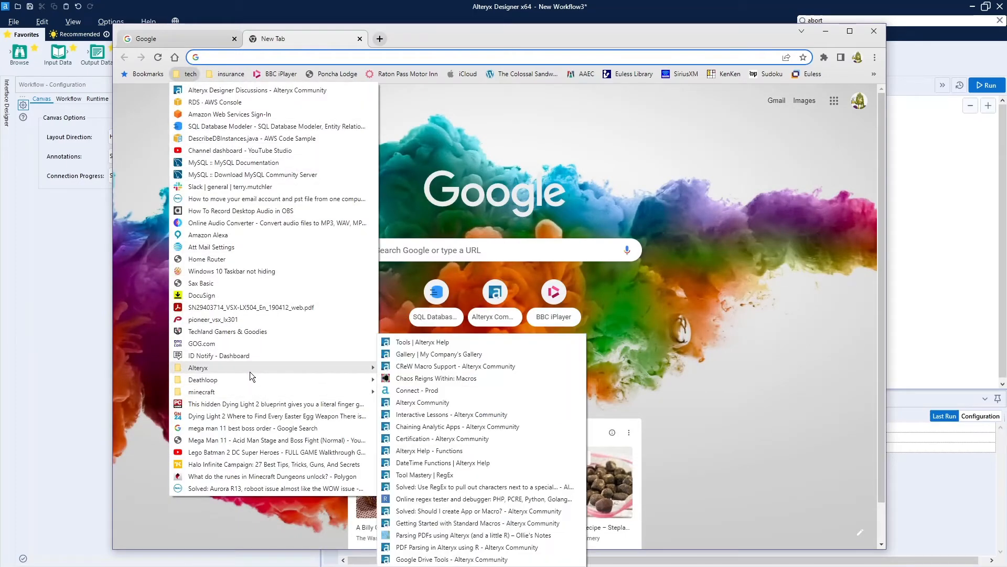
click(451, 452)
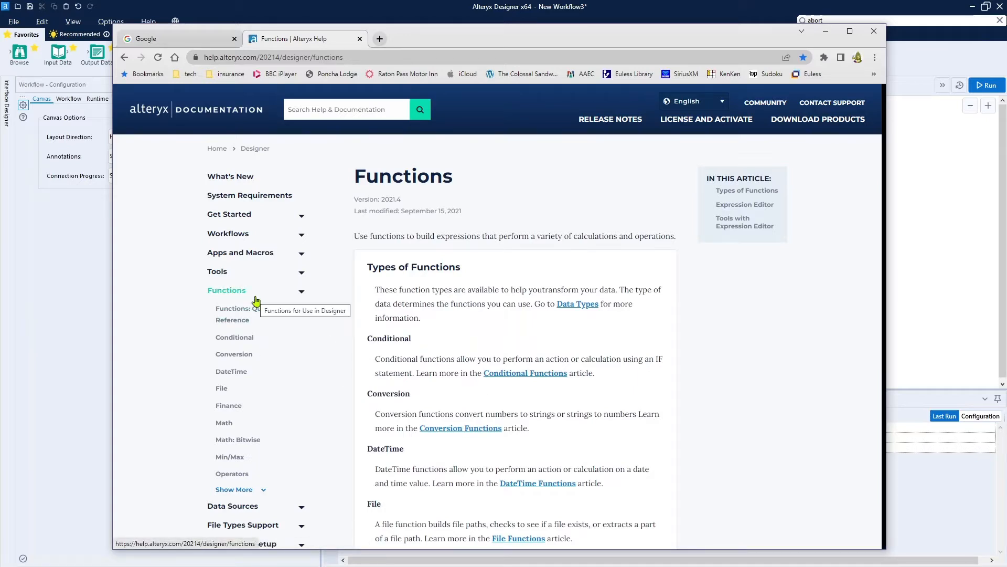
Step: Reach the Designer Functions help page through the Alteryx Community's Help Documentation, then return to Alteryx Designer
click(772, 105)
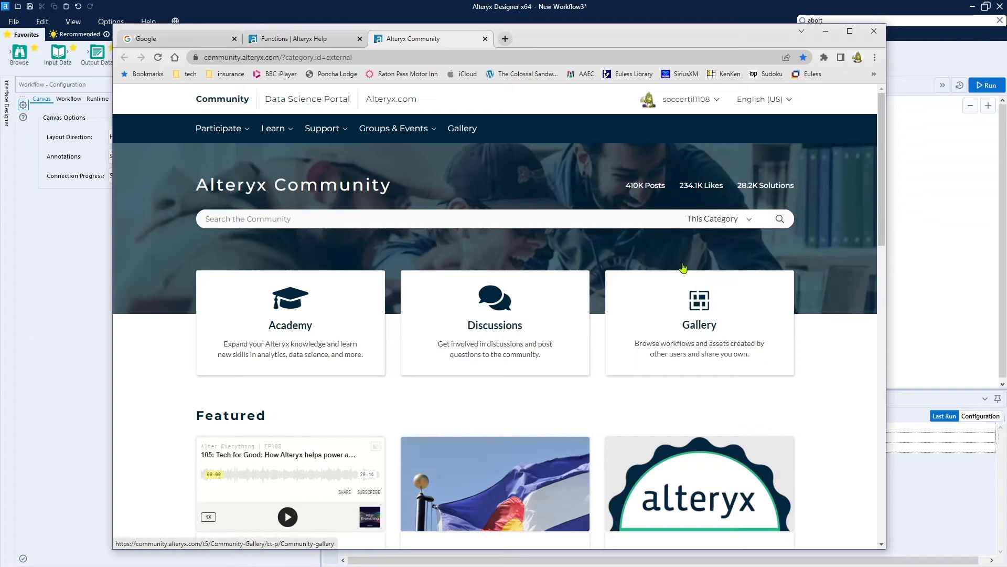
click(322, 128)
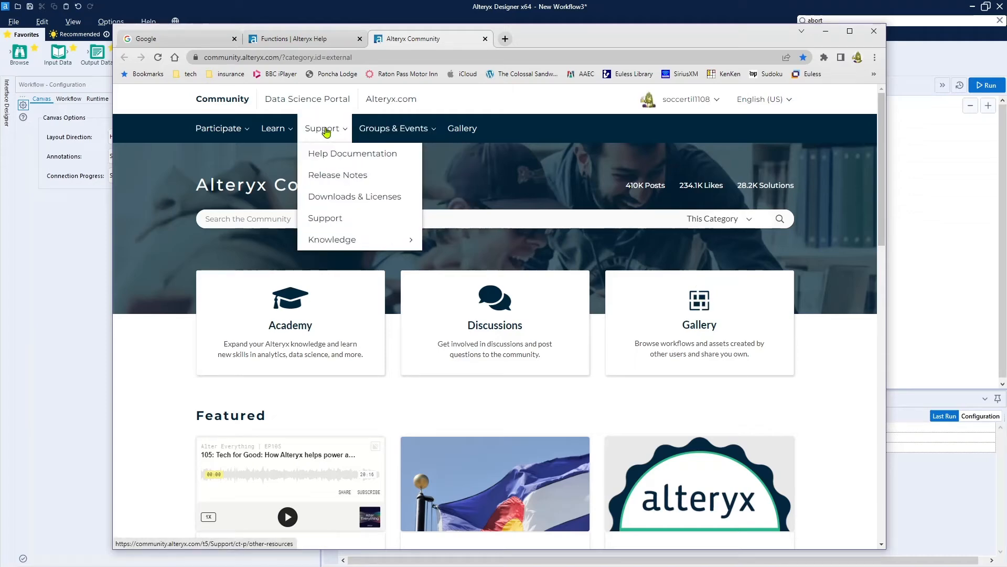
click(325, 157)
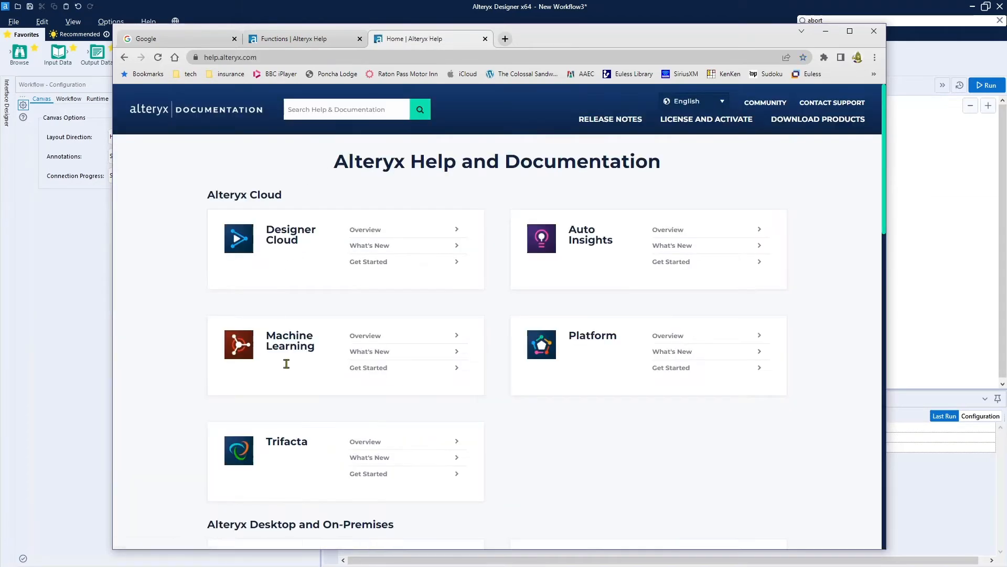
scroll(314, 440, down, 3)
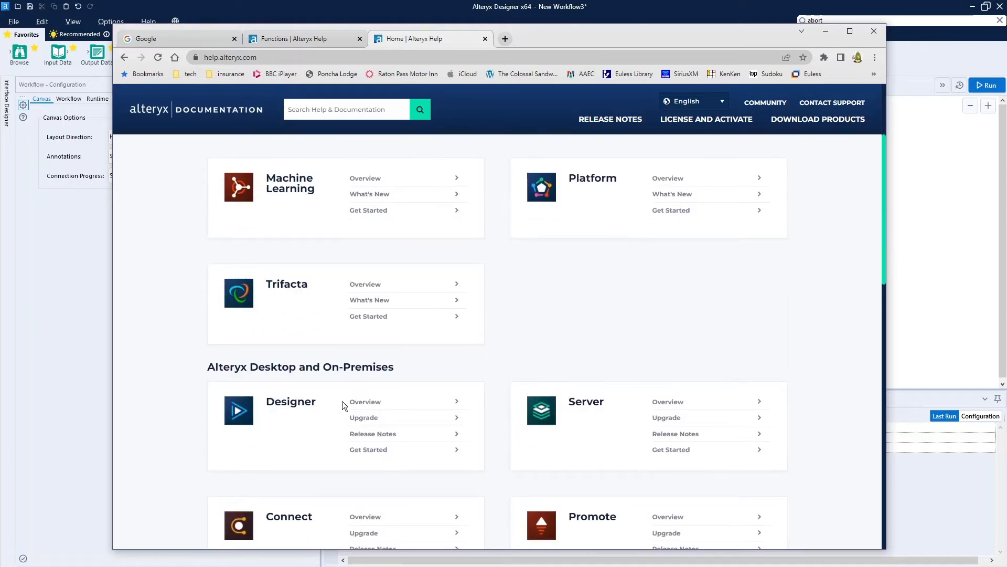
click(370, 407)
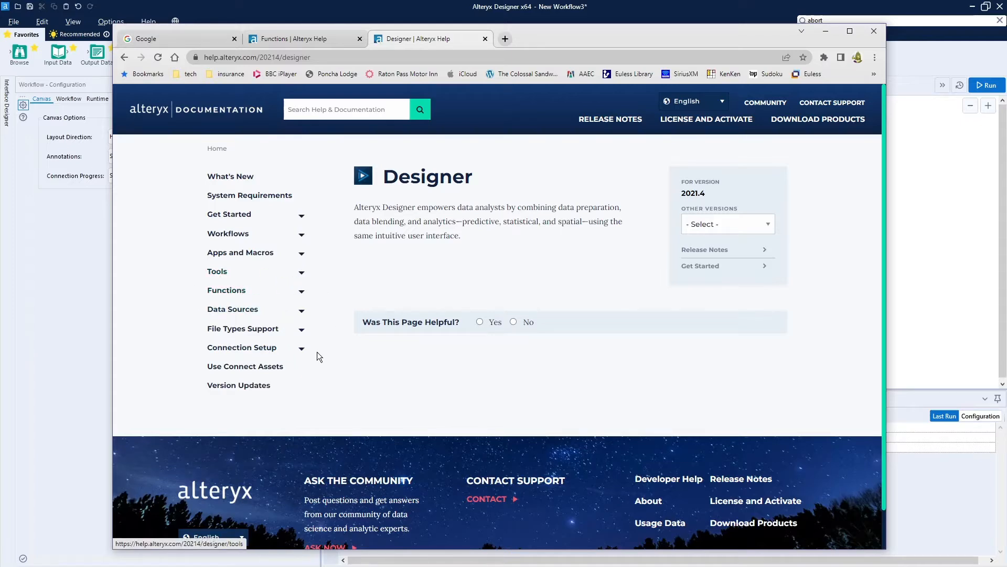
click(237, 295)
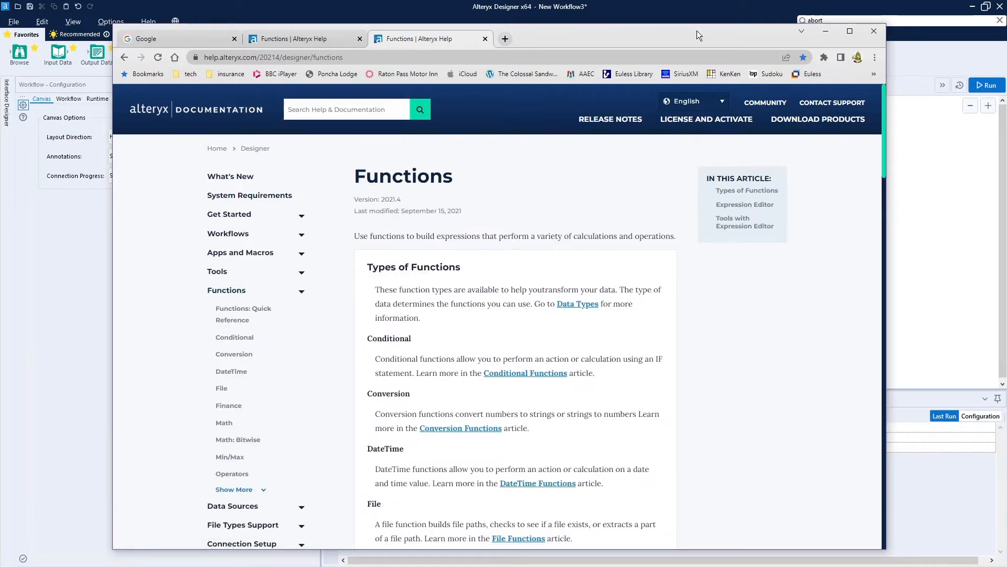
drag(698, 28, 1006, 53)
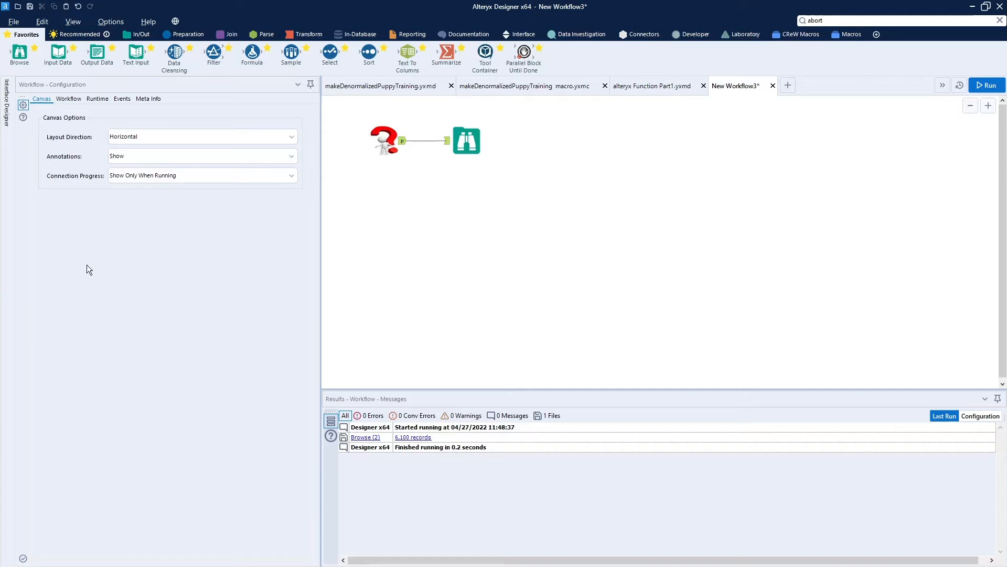
Step: Add a Formula tool below the Browse tool, connected to the macro's output, and show the Preparation tools
click(398, 146)
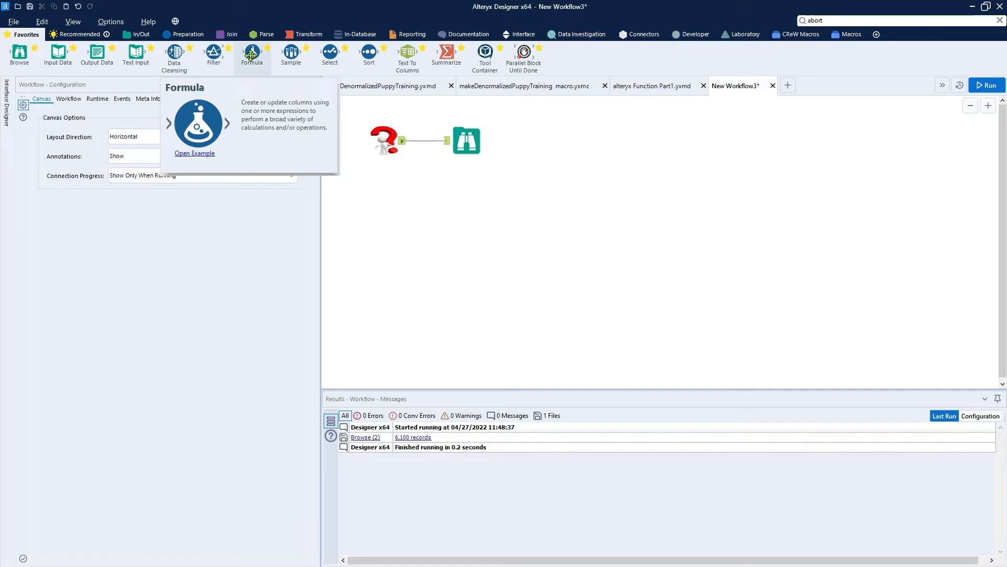
drag(256, 56, 467, 183)
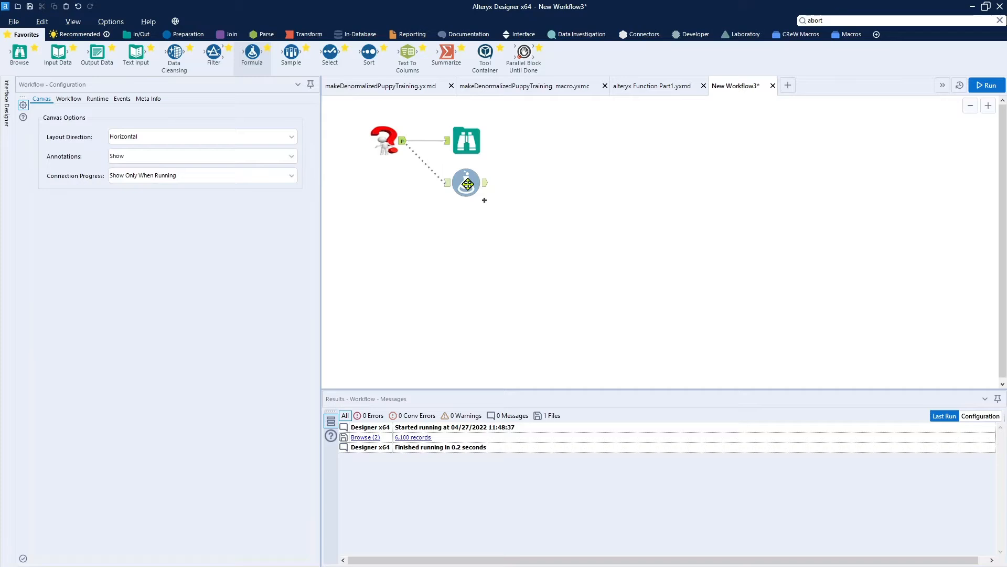
drag(467, 183, 467, 184)
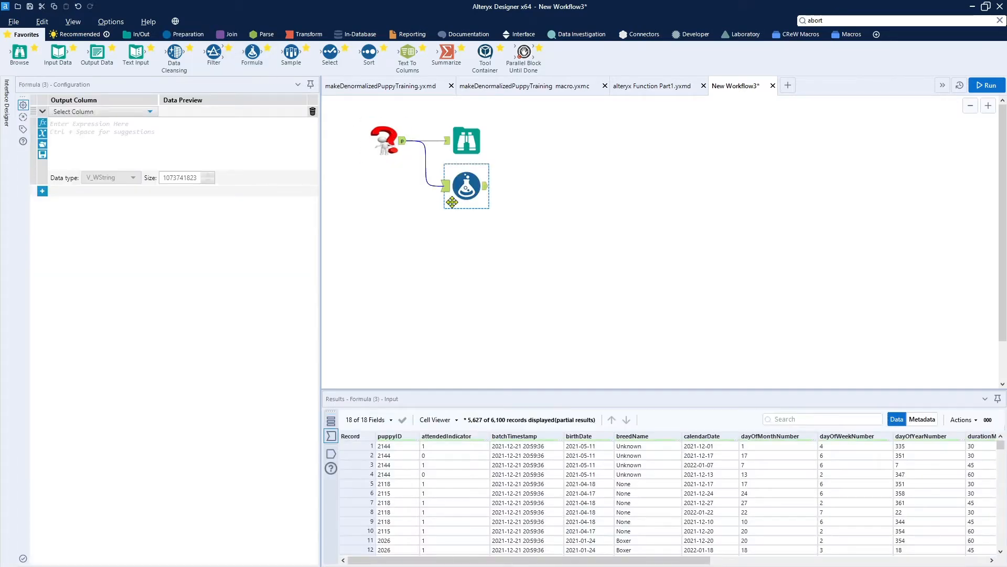
click(185, 34)
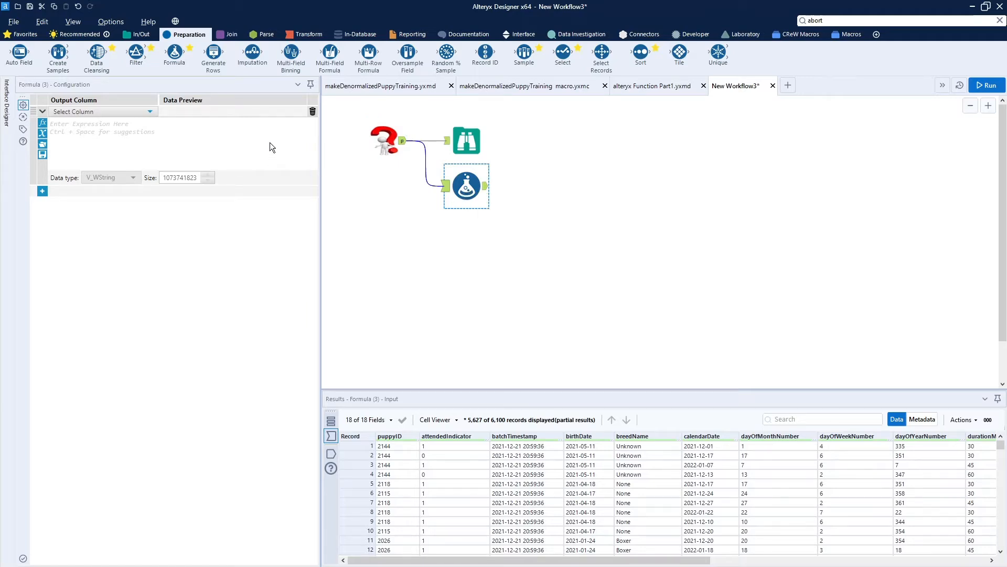
click(150, 112)
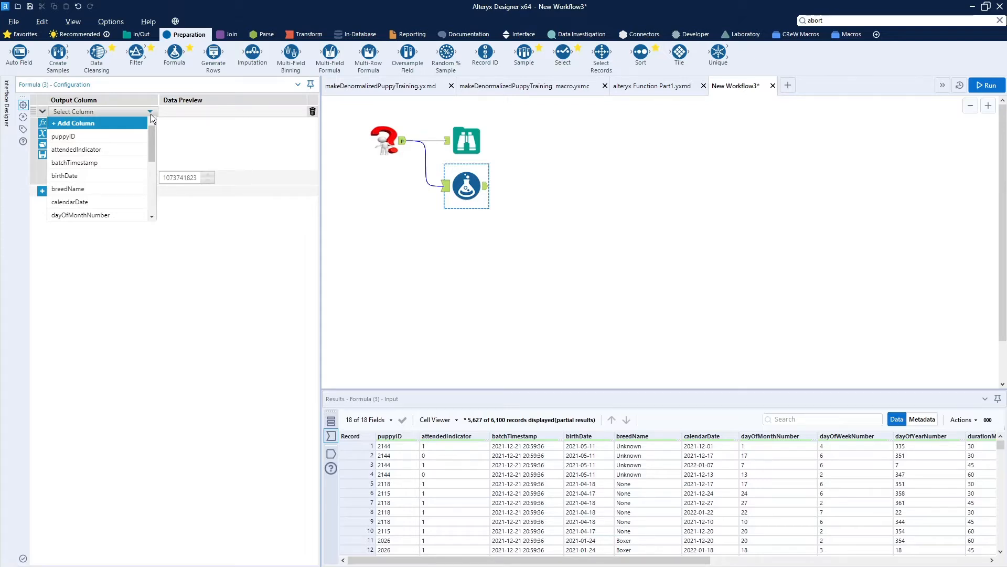
click(232, 338)
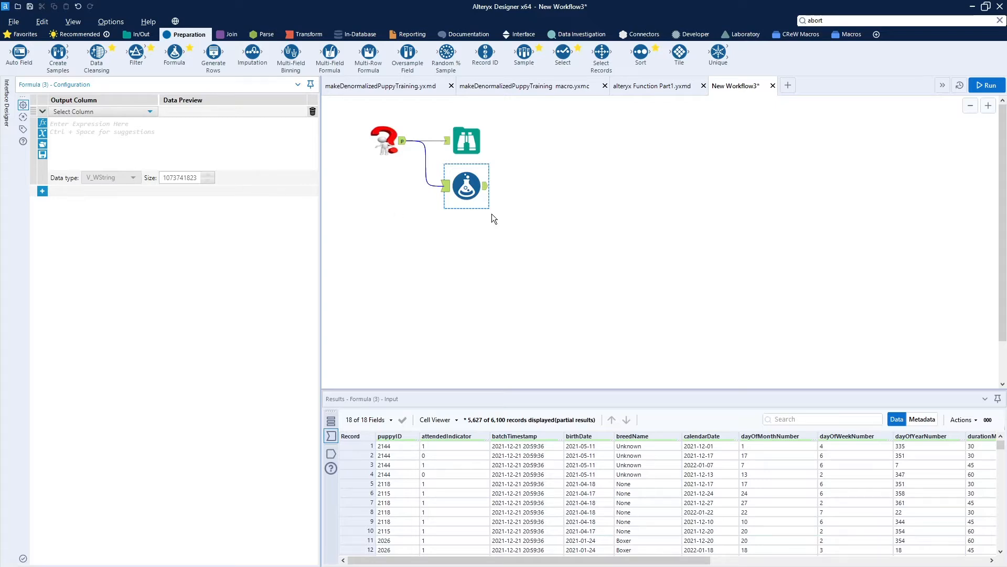
click(43, 191)
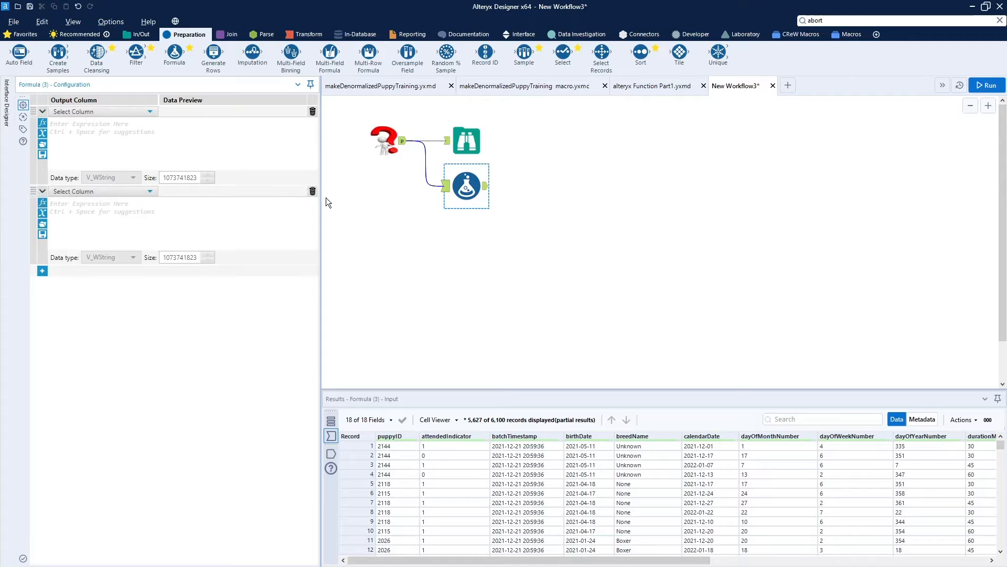
click(312, 192)
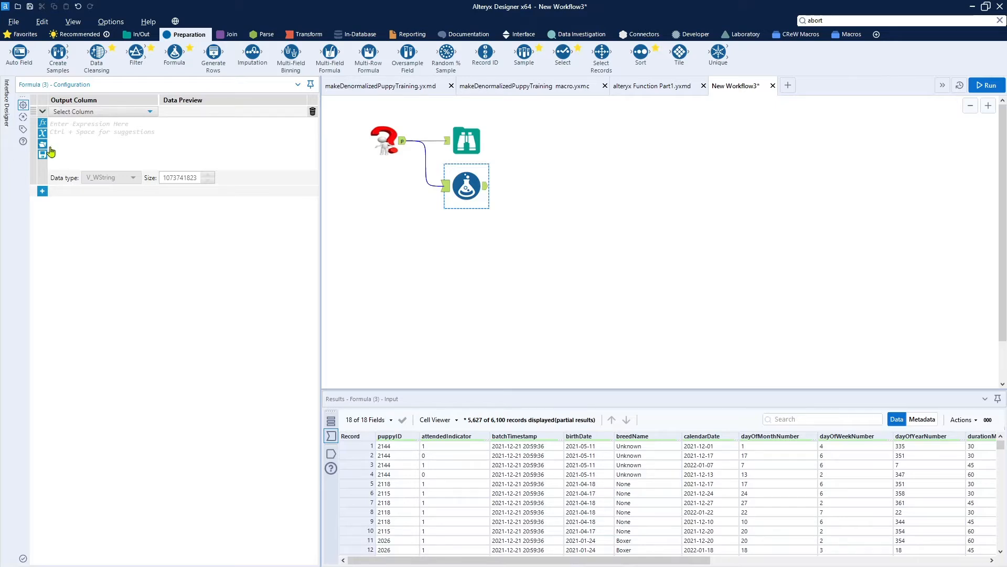
Step: Add a new output column named attendedCode to the Formula tool
click(150, 113)
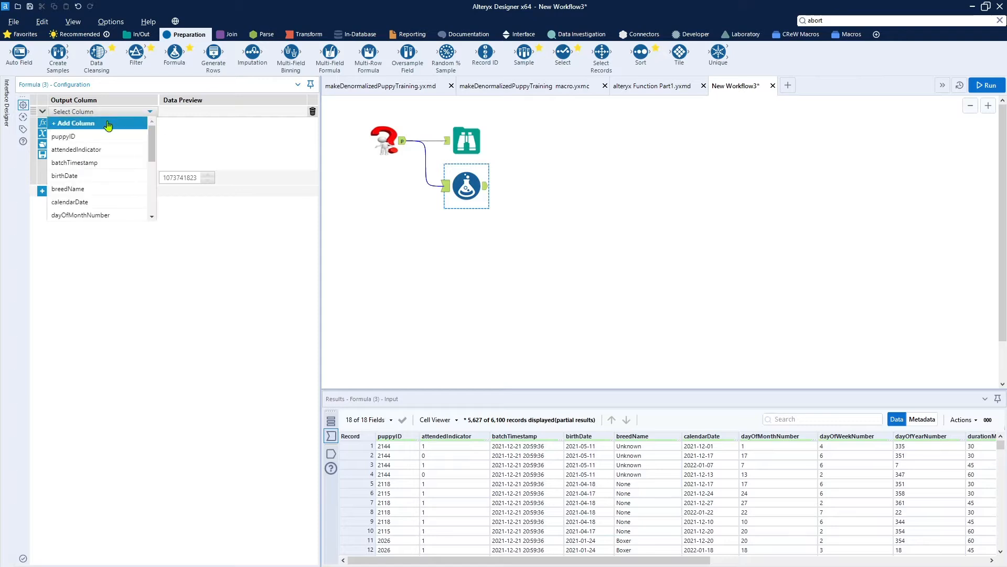
click(106, 121)
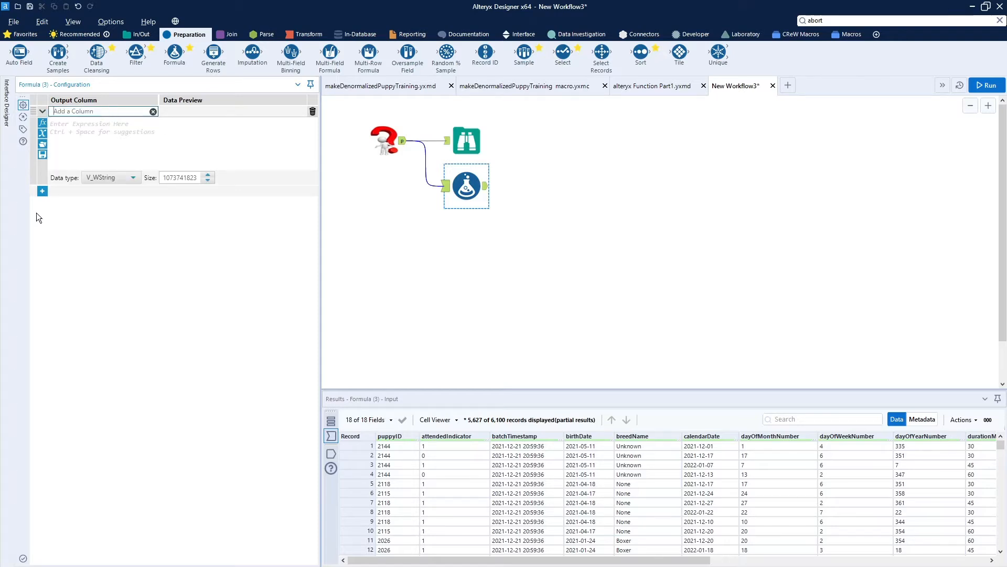
text(attendedCode)
key(Tab)
Step: Set the attendedCode column's data type to V_String with size 20
click(116, 177)
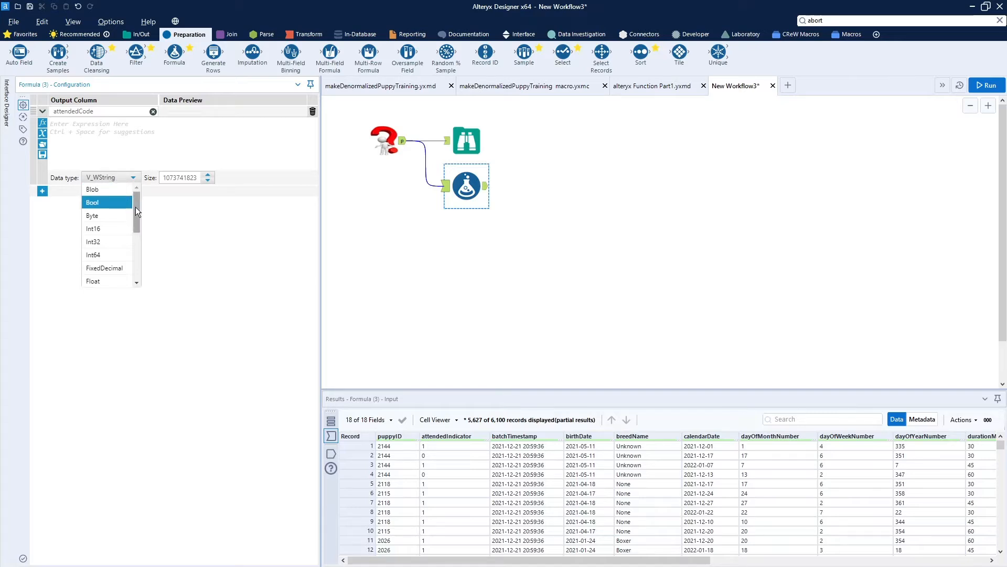
drag(135, 206, 137, 235)
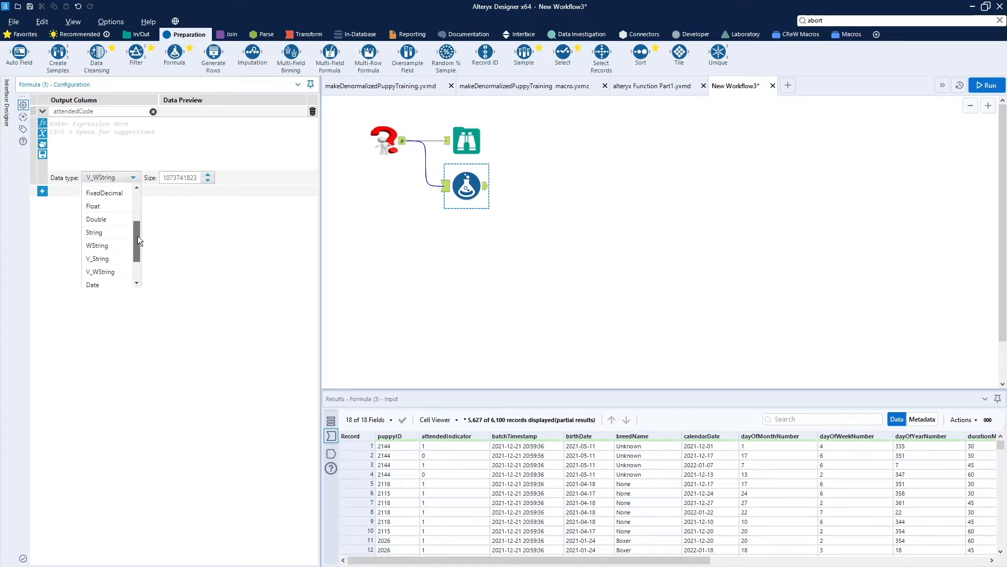
click(104, 260)
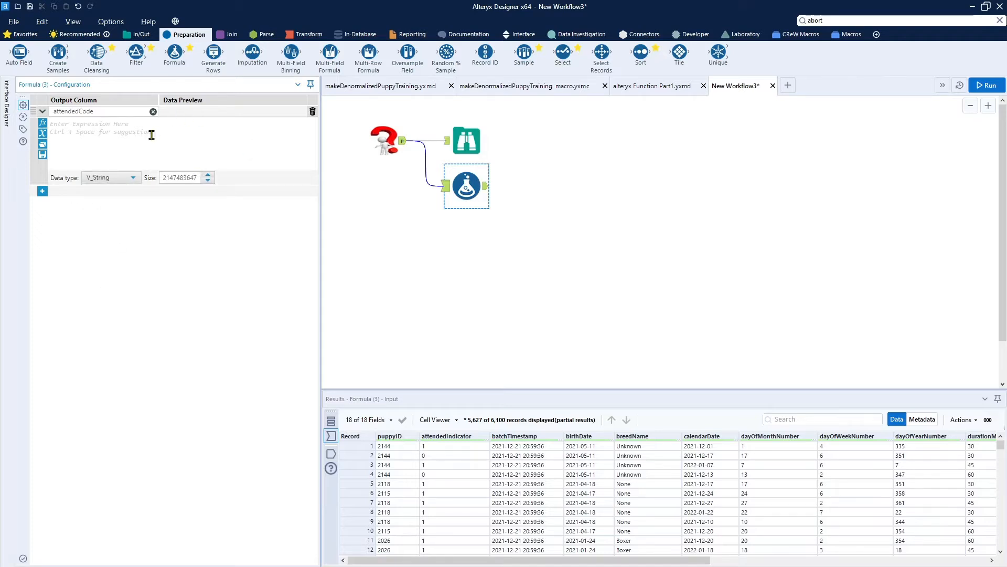
double_click(192, 177)
text(20)
Step: Enter the function template IIF(bool, x, y) as the attendedCode expression, enlarge its text and leave a blank line above it
text(IIF(bool, x, y)
double_click(92, 132)
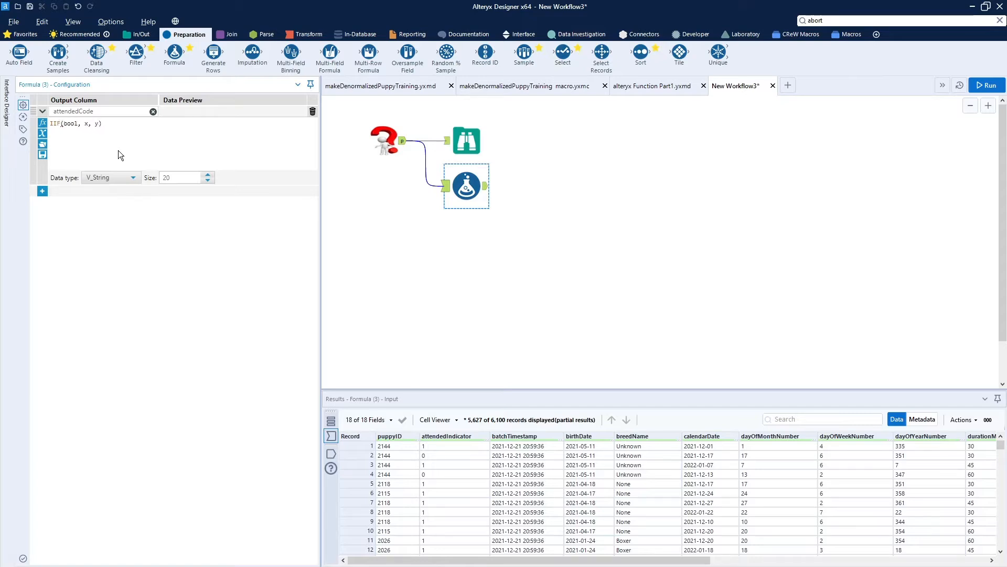
ctrl+scroll(118, 150, up, 3)
ctrl+scroll(118, 150, down, 2)
key(Return)
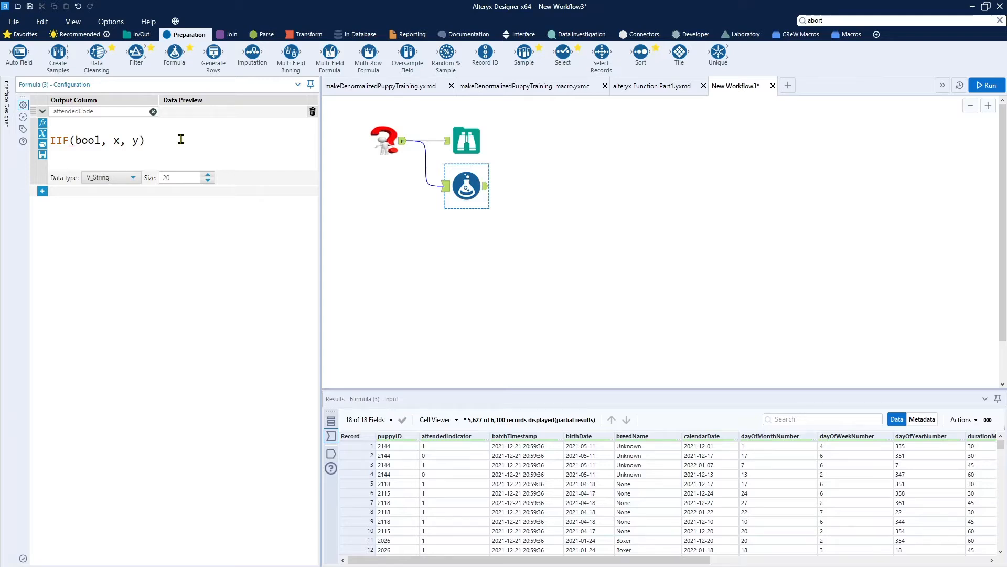
Step: Place the x and y arguments of the IIF function on separate lines and add a blank line below the expression
click(105, 143)
key(Return)
key(Delete)
key(Right)
key(Return)
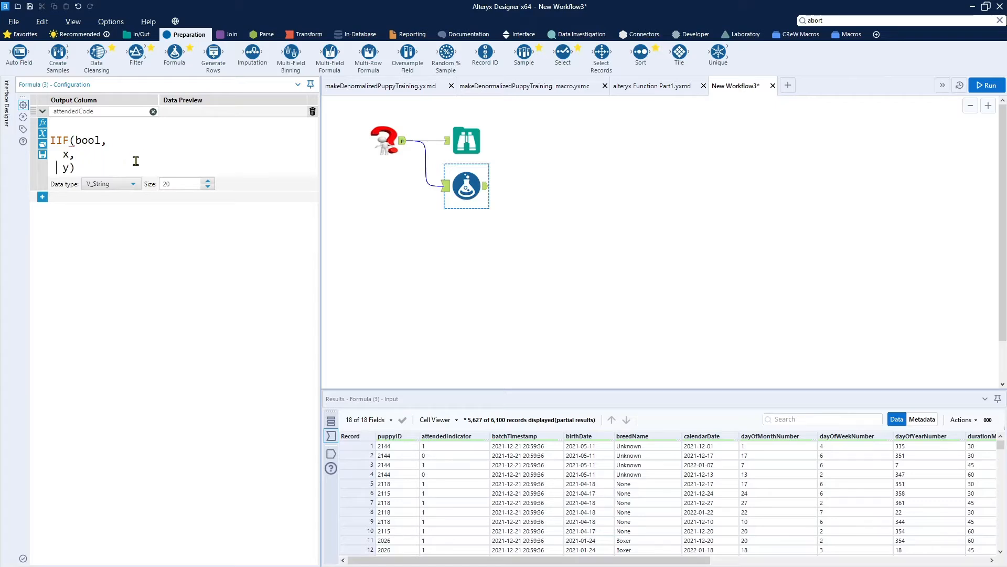
click(125, 171)
key(Return)
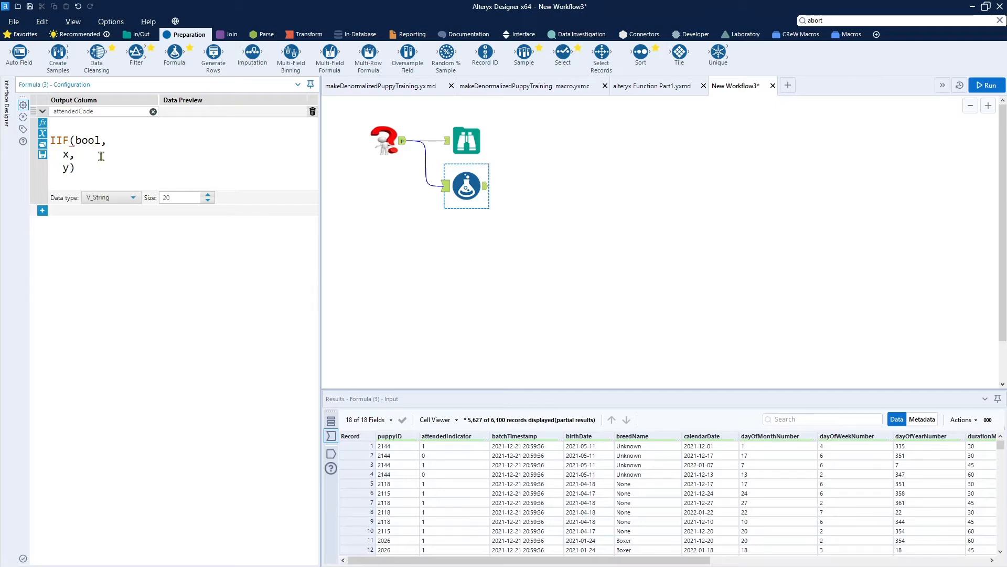
Step: Replace the bool argument of the IIF function with the condition [attendedIndicator]=0
double_click(92, 141)
text([)
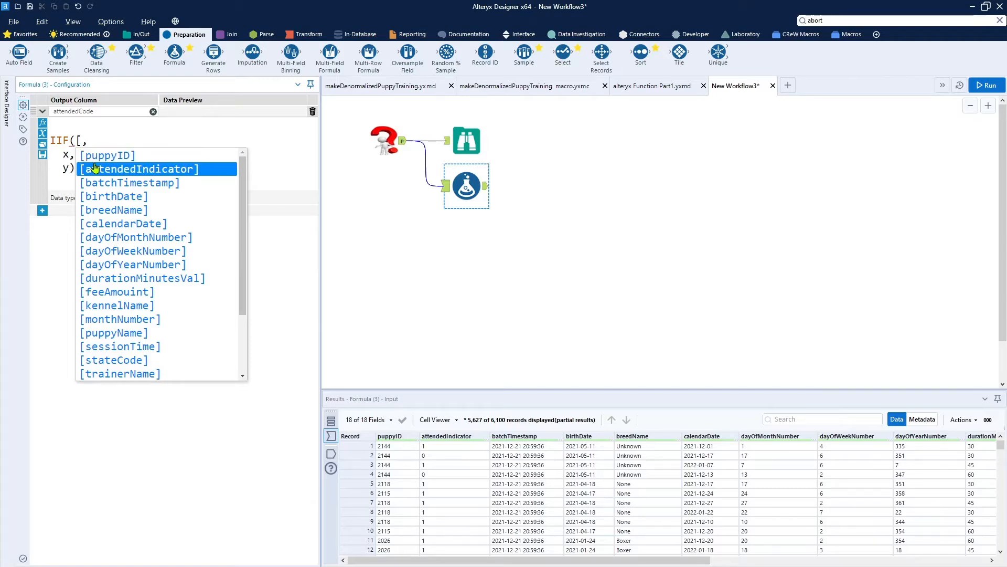
click(113, 170)
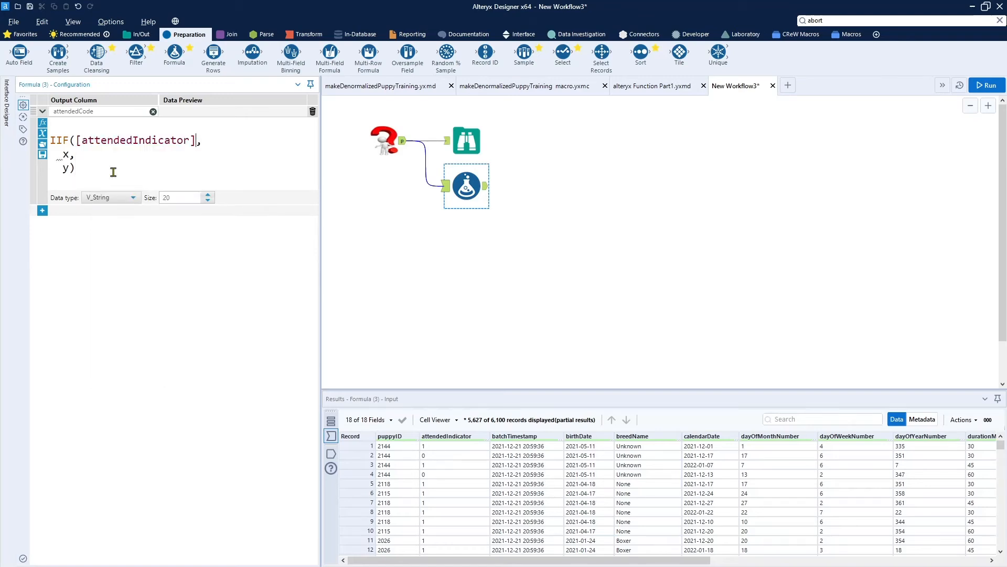
text(=0)
Step: Replace the x argument with 'Did Not Attend' and the y argument with 'Attended', both in single quotes
key(BackSpace)
text('Did Not )
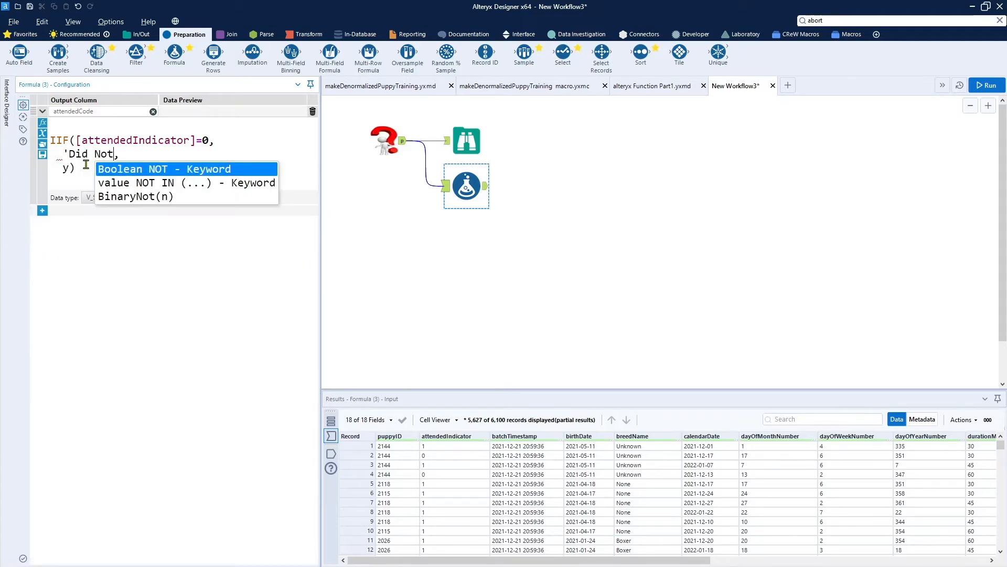
text(Attend')
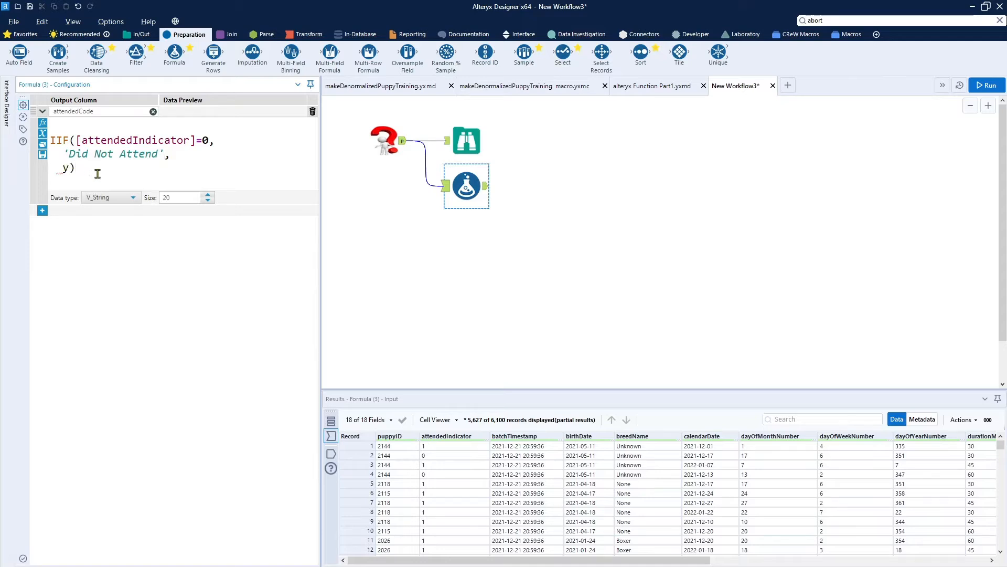
key(BackSpace)
text(')
text(Attended)
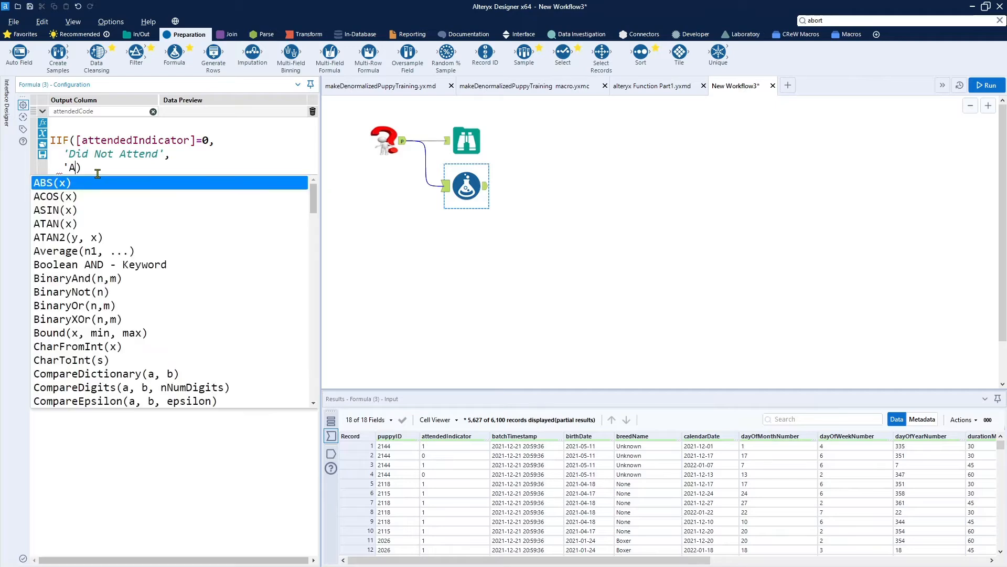
text(')
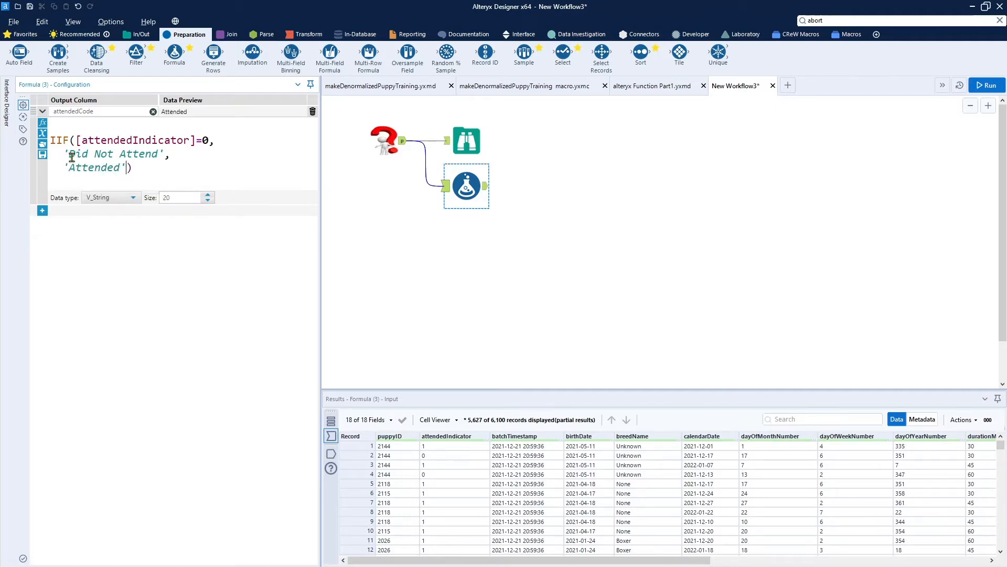
Step: Change the quotes around Did Not Attend in the expression from single to double quotes
click(164, 155)
key(BackSpace)
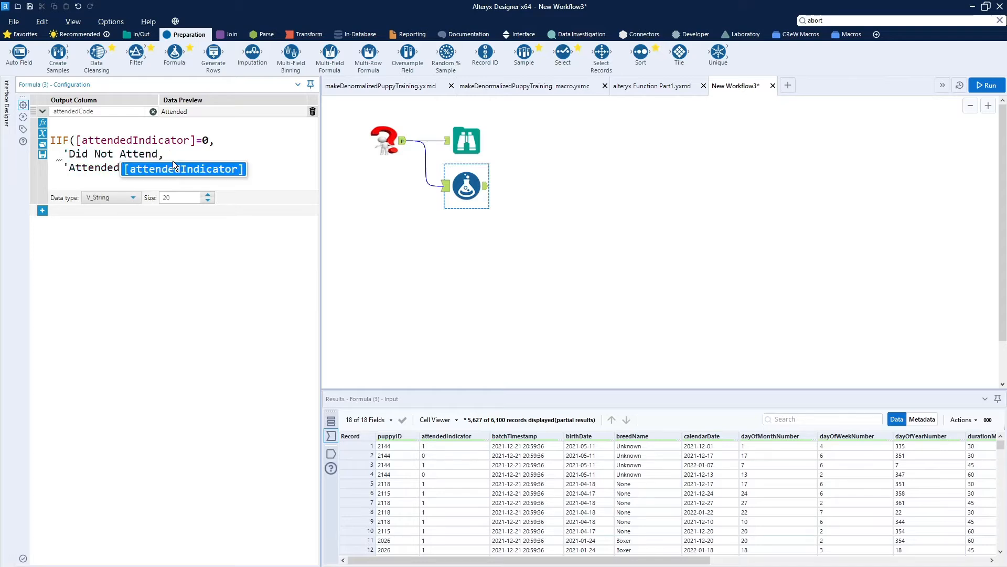
text(")
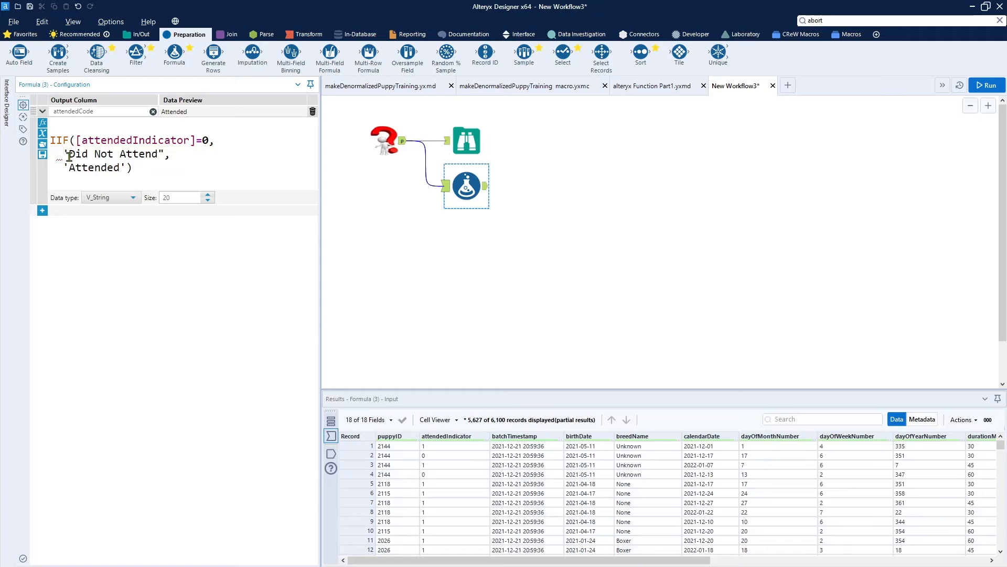
key(BackSpace)
text(")
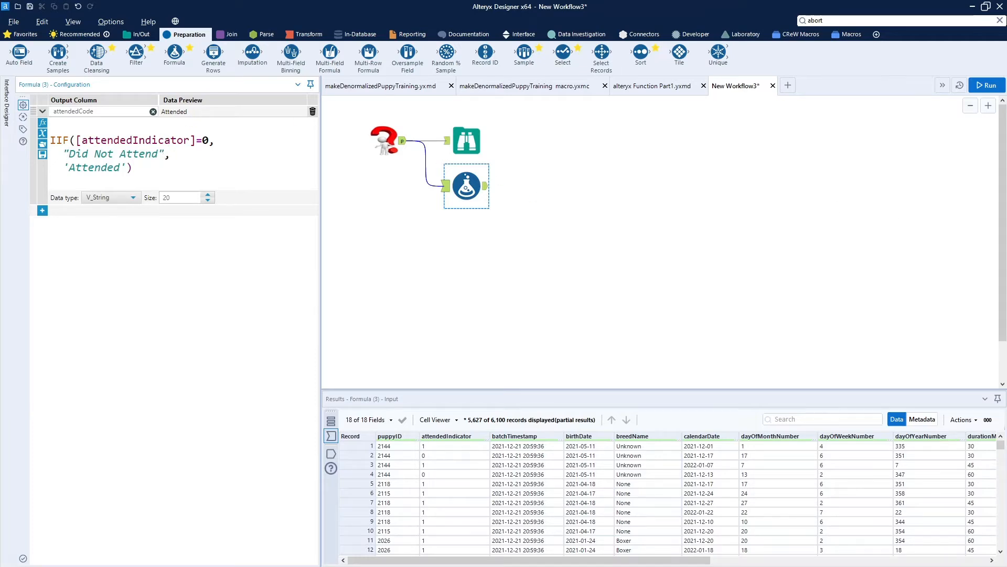
Step: Run the workflow and view the attendedCode column in the Formula tool's output results
click(985, 88)
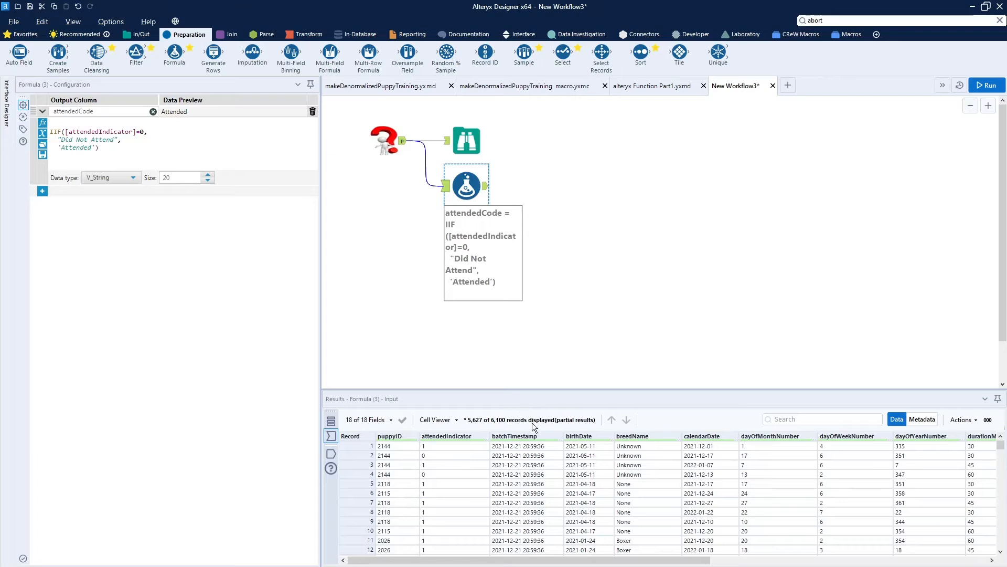
click(486, 186)
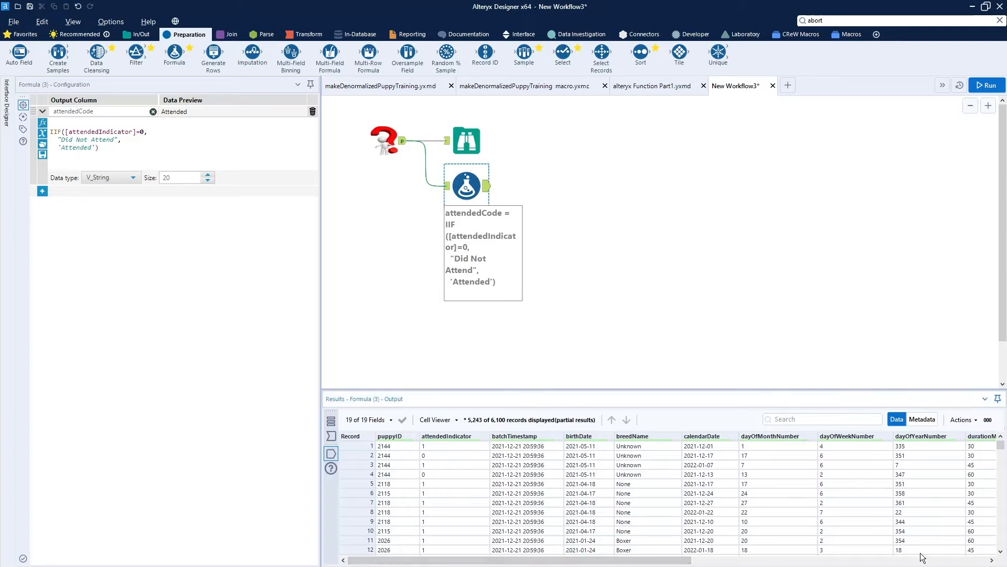
drag(661, 560, 956, 560)
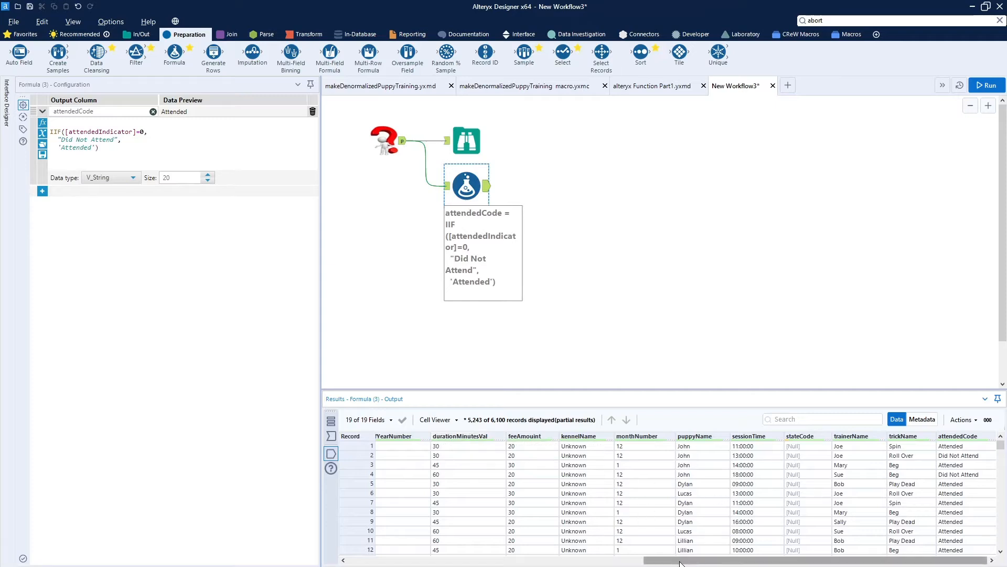
drag(684, 560, 971, 565)
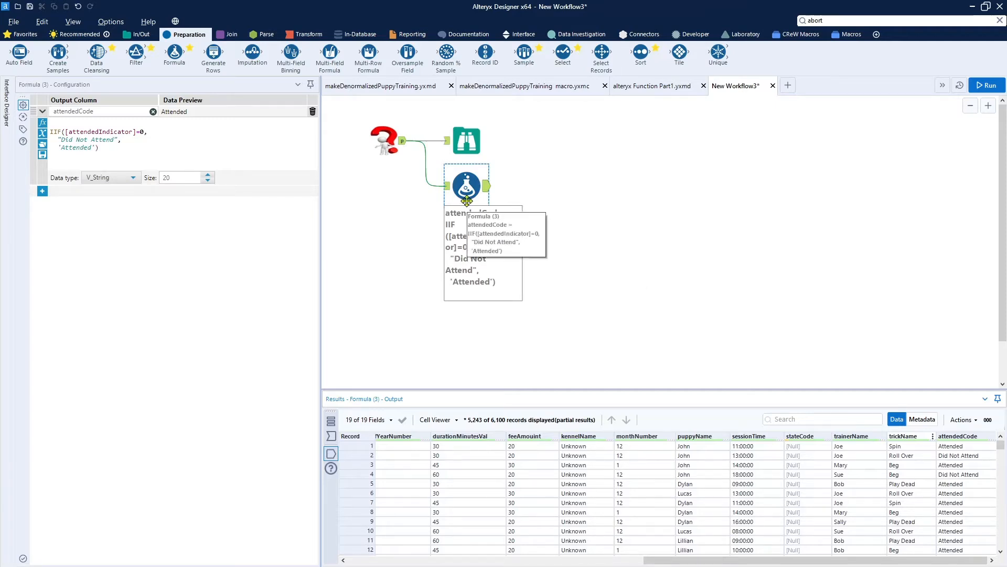
Step: Insert the block comment /* this is a comment */ above the IIF function, with its closing mark on a second line
click(72, 127)
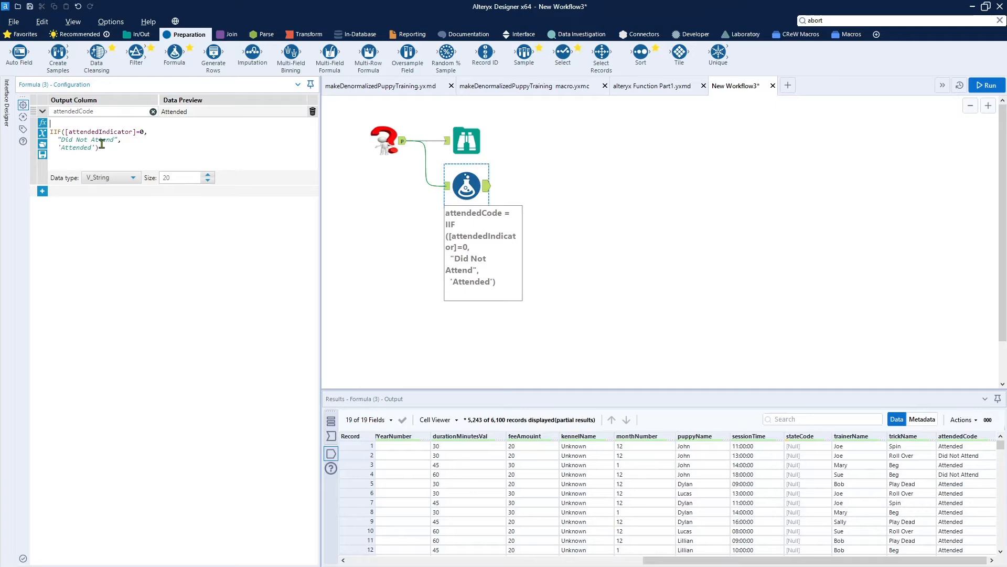
key(Return)
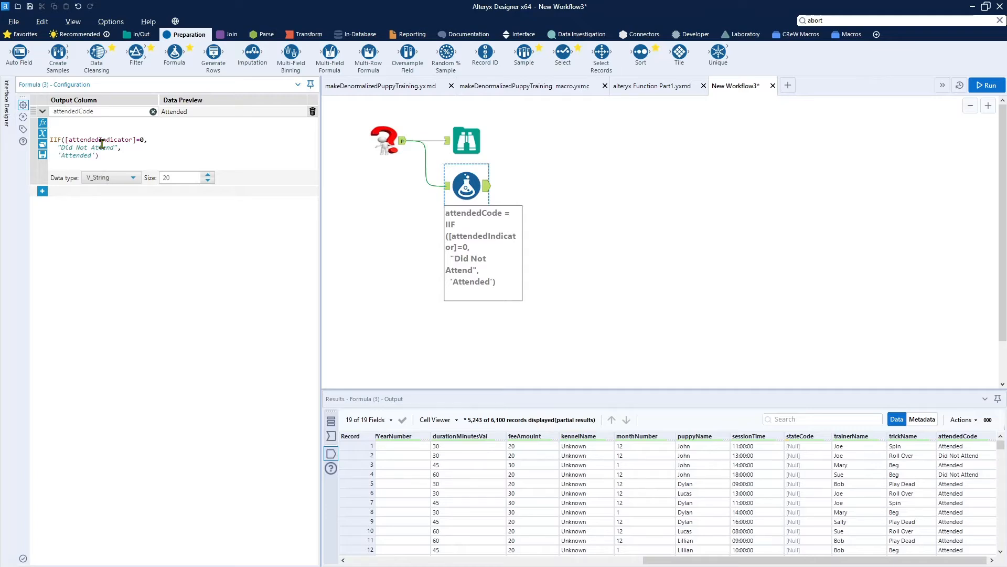
text(/* this is a comment)
key(Return)
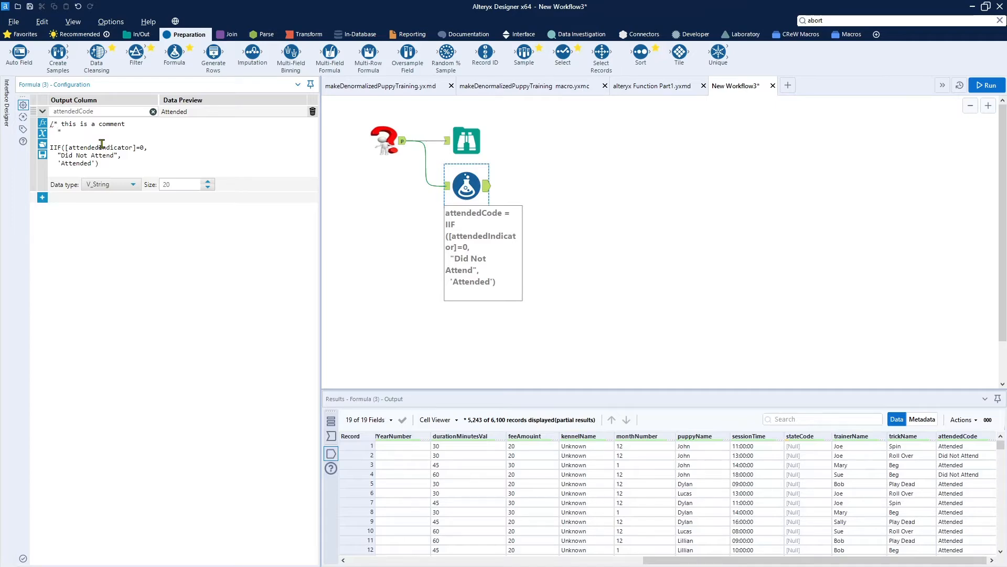
text(*/)
scroll(140, 149, up, 5)
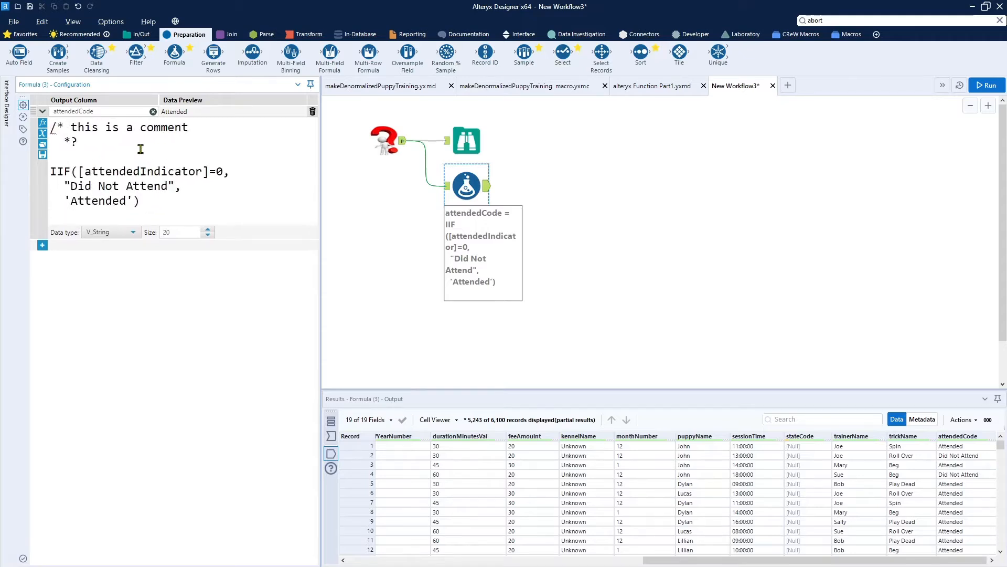
key(BackSpace)
text(/)
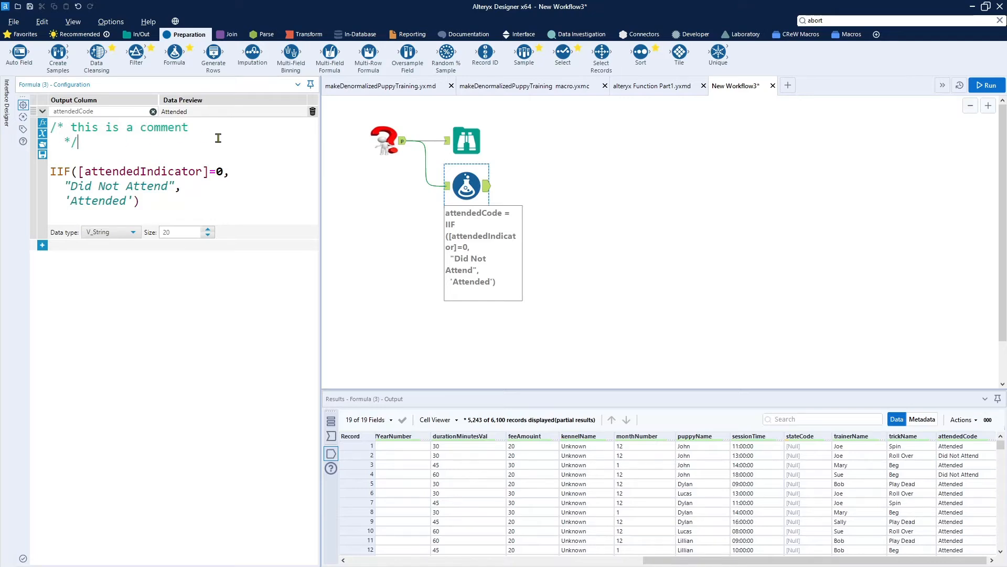
Step: Move the block comment's text onto its own line, with a blank line before and after it inside the comment marks
click(71, 127)
key(Return)
key(Return)
key(Down)
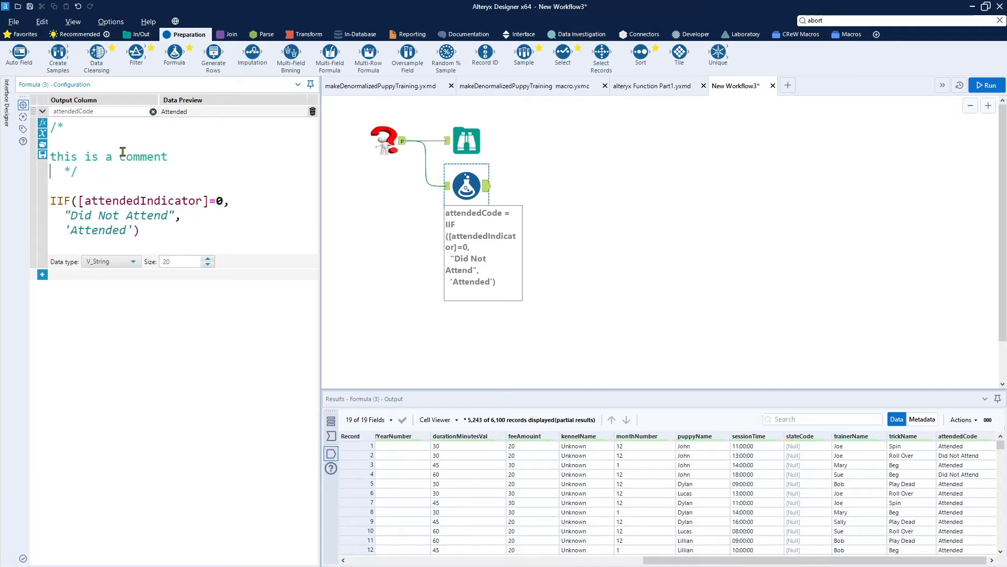
key(Return)
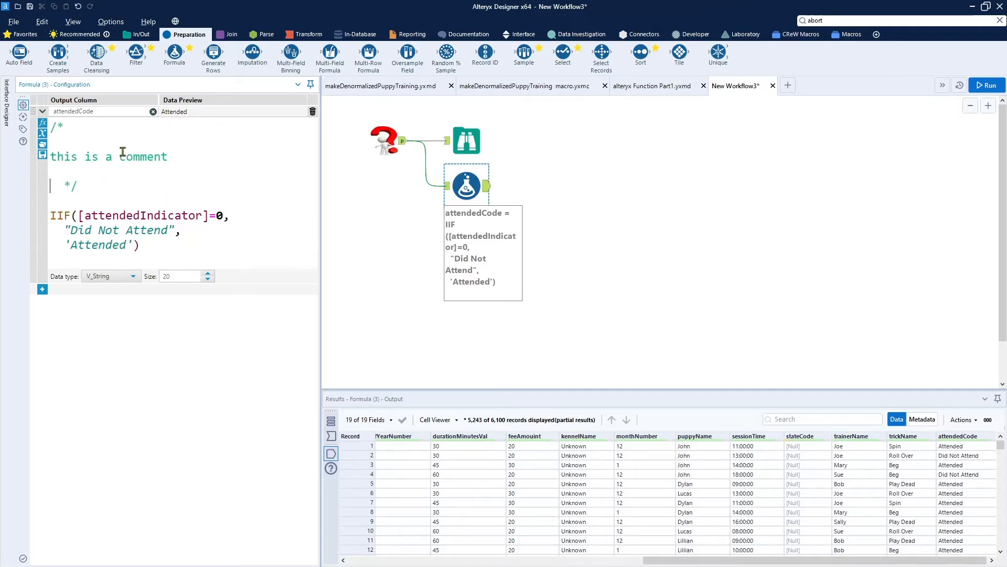
Step: Add the line comment // condition after the [attendedIndicator]=0 argument
click(263, 217)
text(// condit)
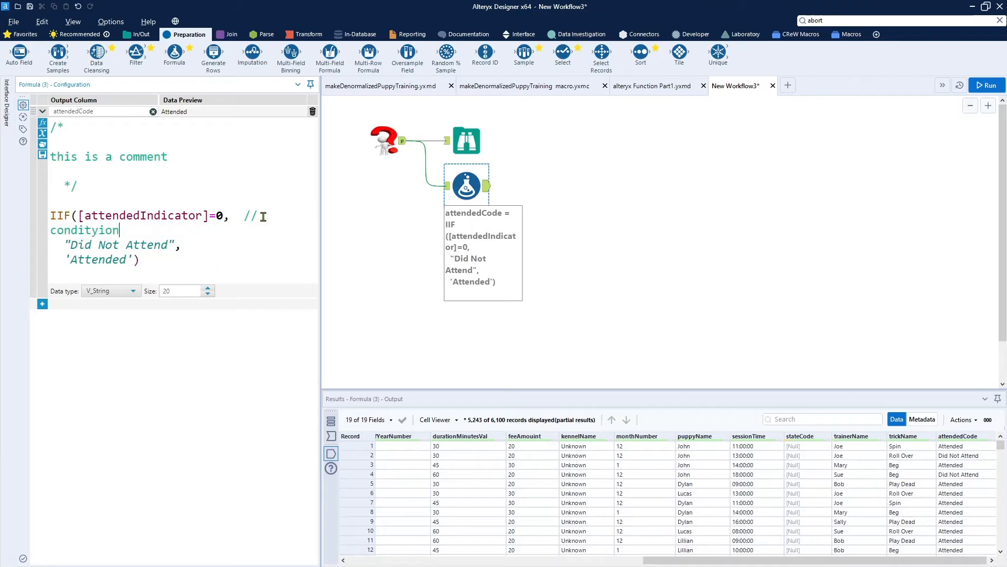
text(ion)
drag(324, 225, 319, 227)
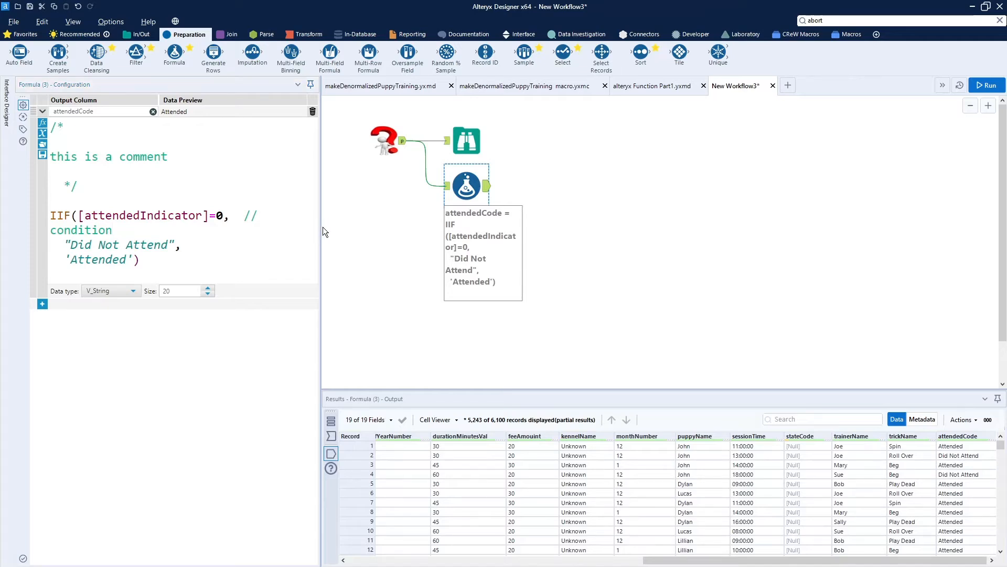
Step: Add the line comments // true after "Did Not Attend" and // false after 'Attended' in the IIF expression, and run the workflow
click(317, 125)
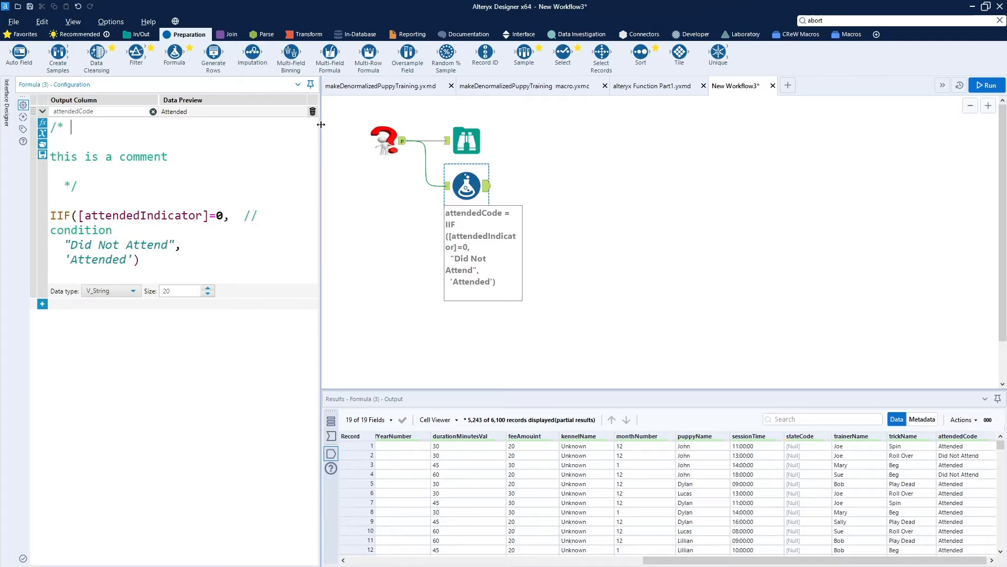
drag(322, 124, 441, 131)
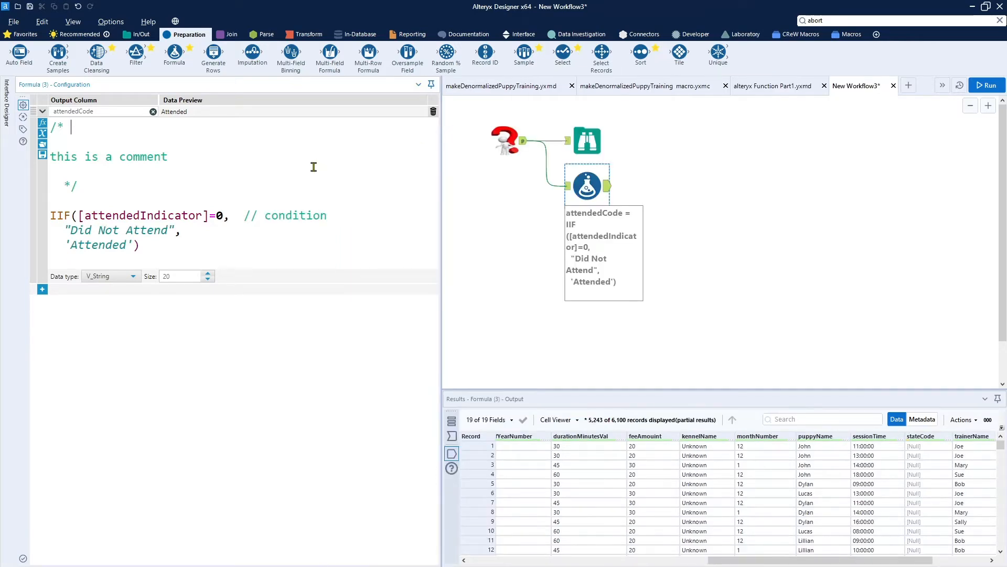
click(259, 233)
text(// true)
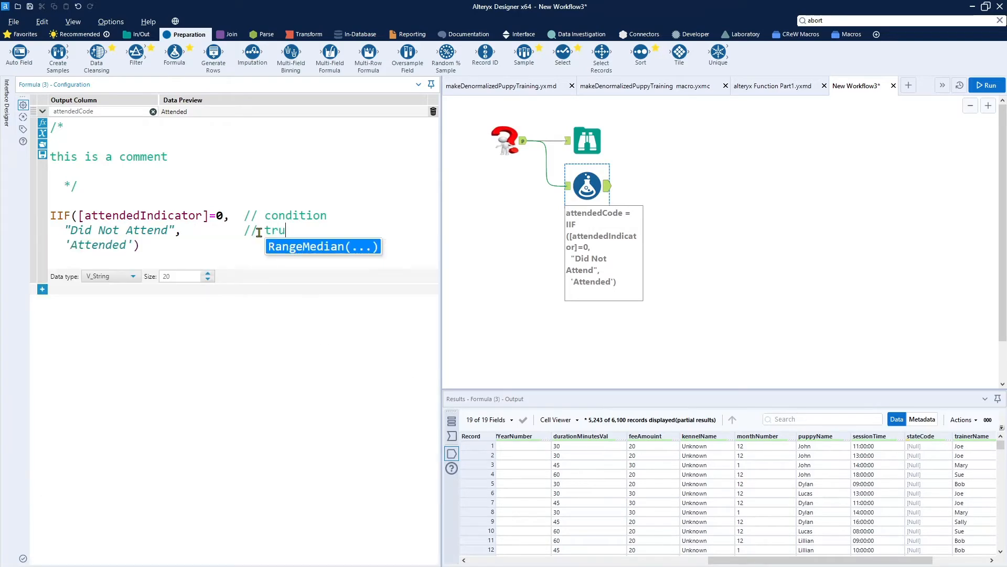
click(245, 251)
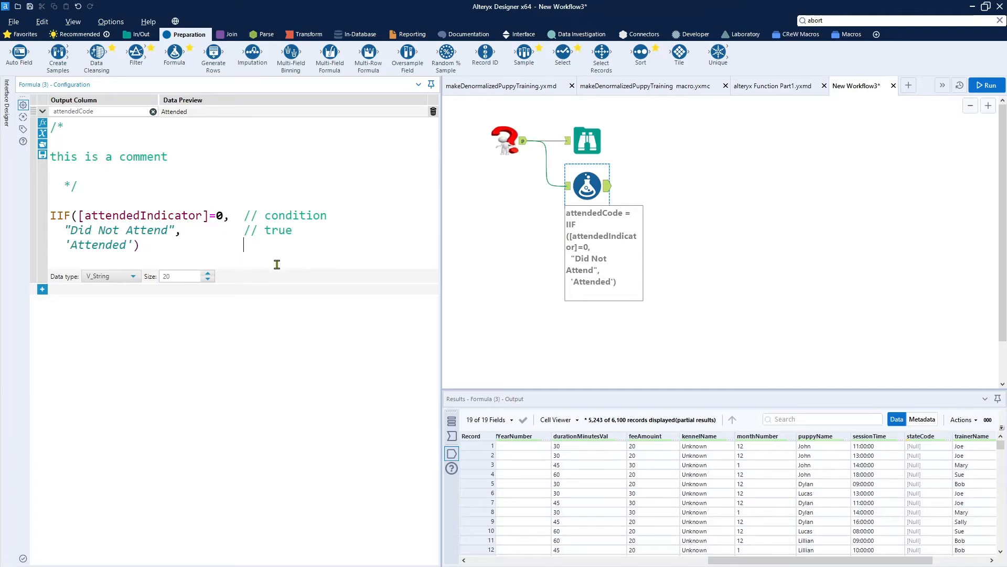
text(// false)
click(983, 87)
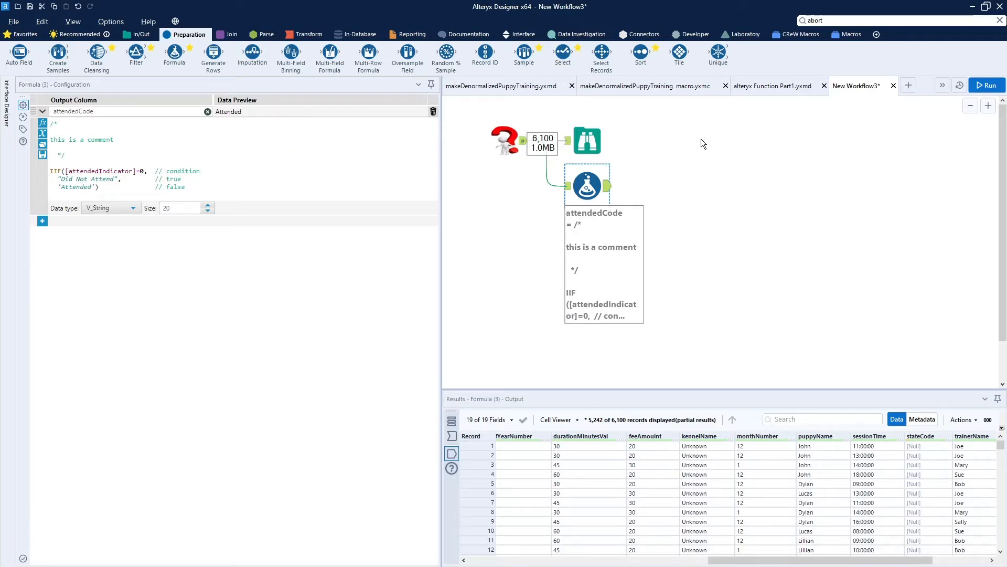
Step: Switch to the alteryx Function Part1.yxmd workflow and examine the attendedCode2 Switch expression in the functions #1 Formula tool
click(759, 86)
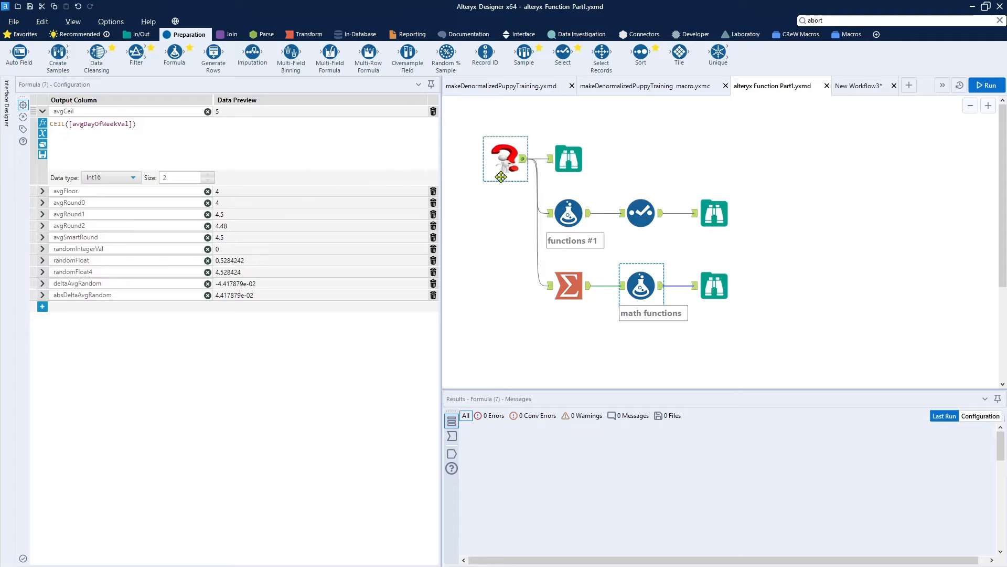
click(564, 213)
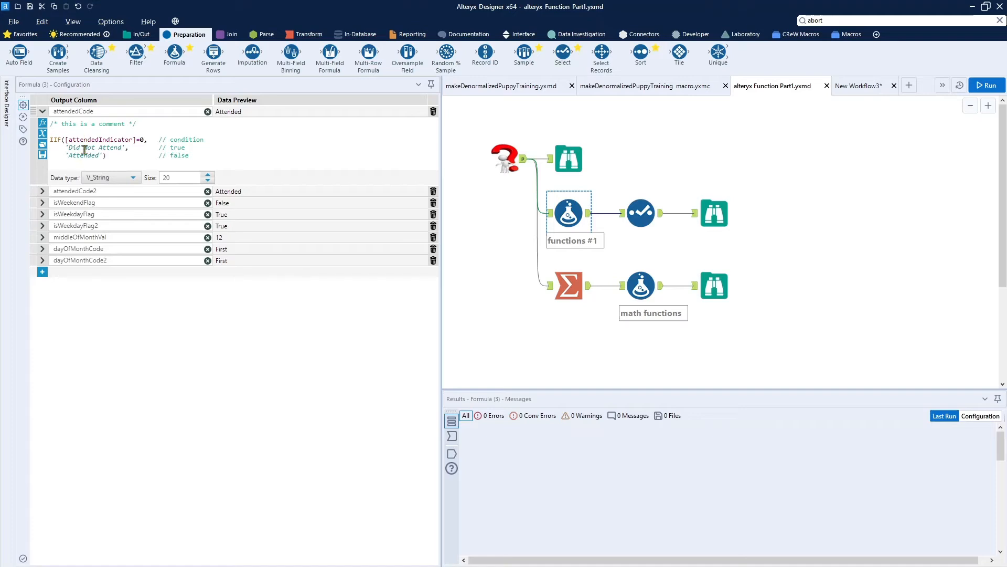
click(43, 191)
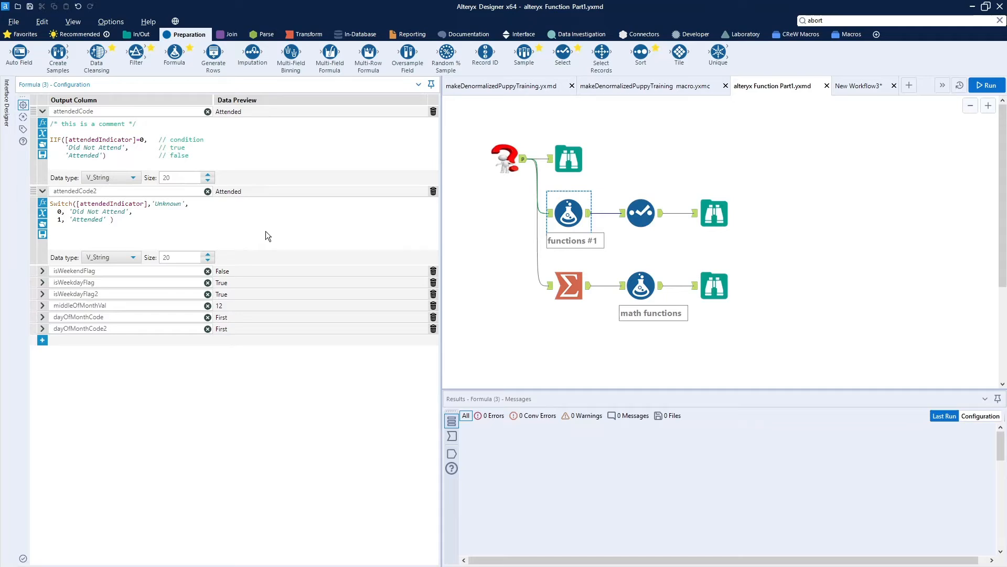
ctrl+scroll(266, 231, up, 5)
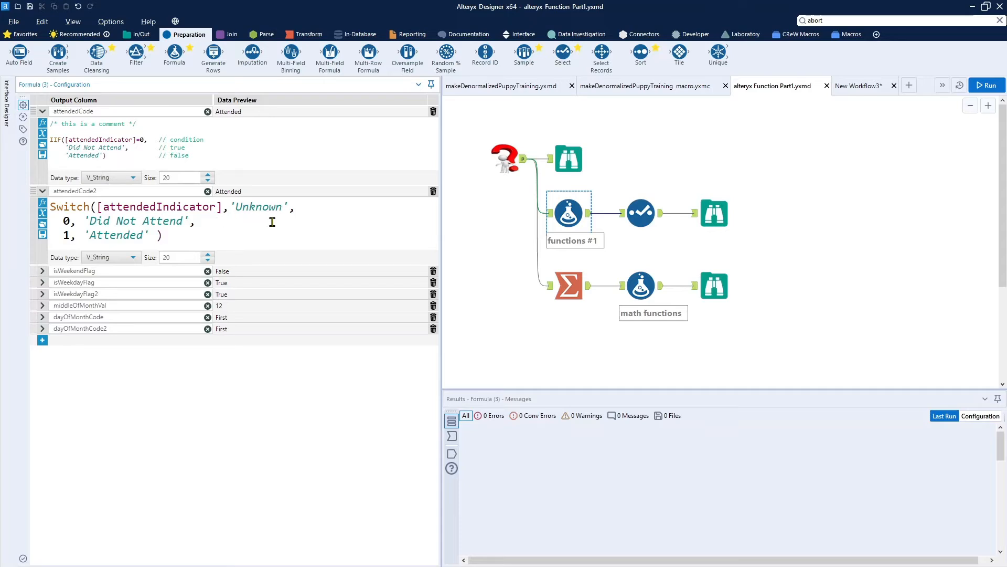
click(234, 206)
key(BackSpace)
Step: Run the workflow and compare attendedIndicator, attendedCode and attendedCode2 in the Browse results after the functions #1 branch
click(991, 86)
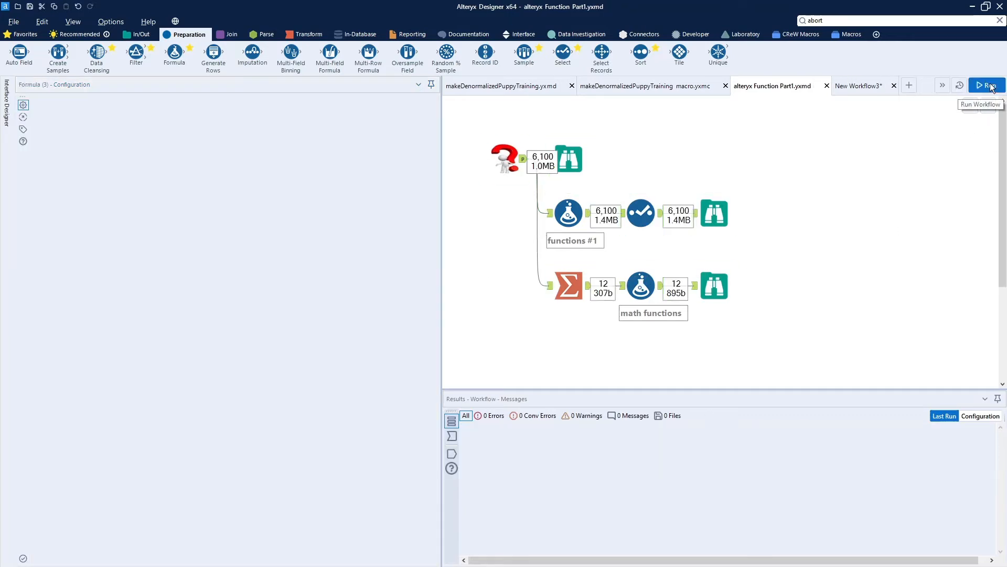
click(719, 215)
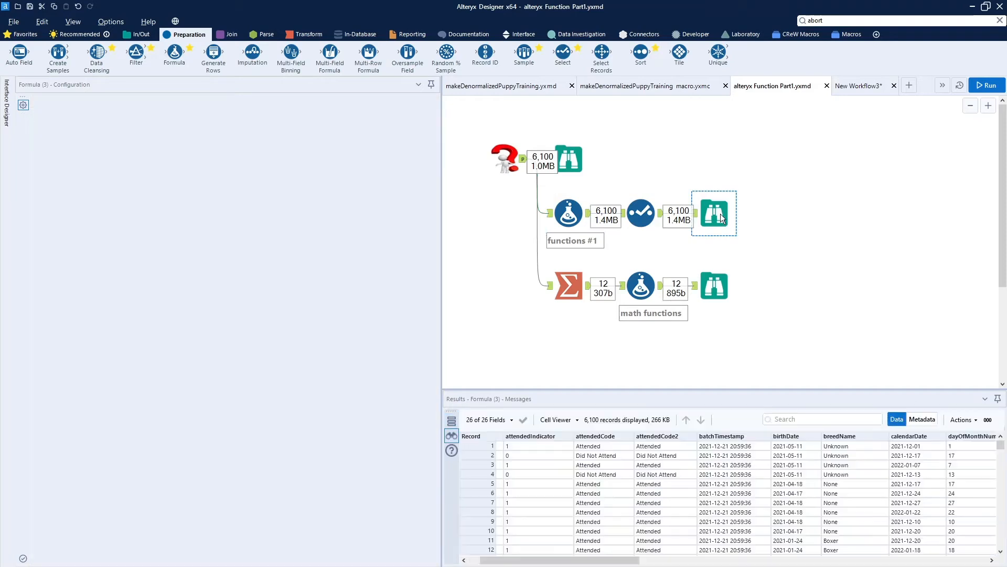
scroll(688, 483, right, 1)
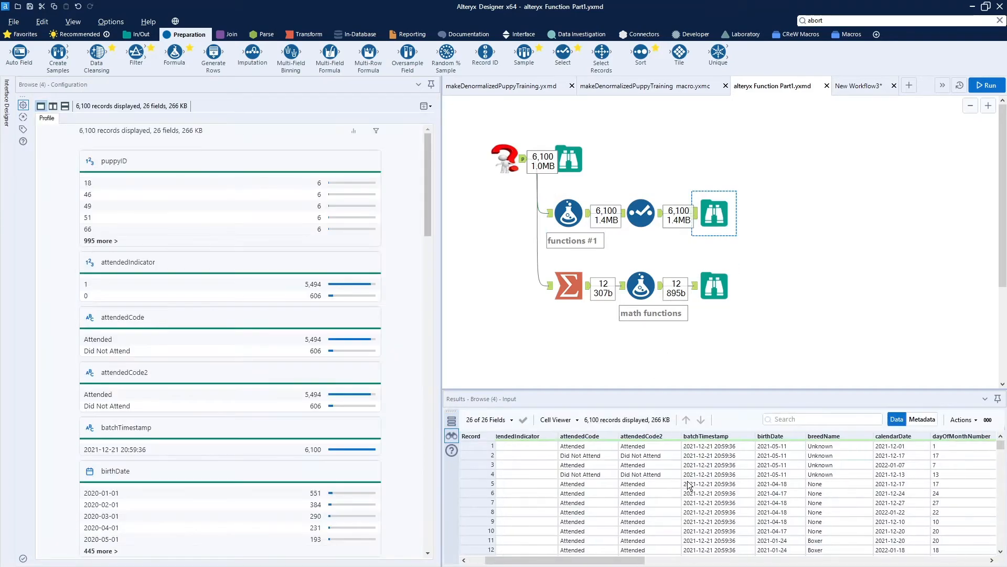
scroll(689, 484, left, 2)
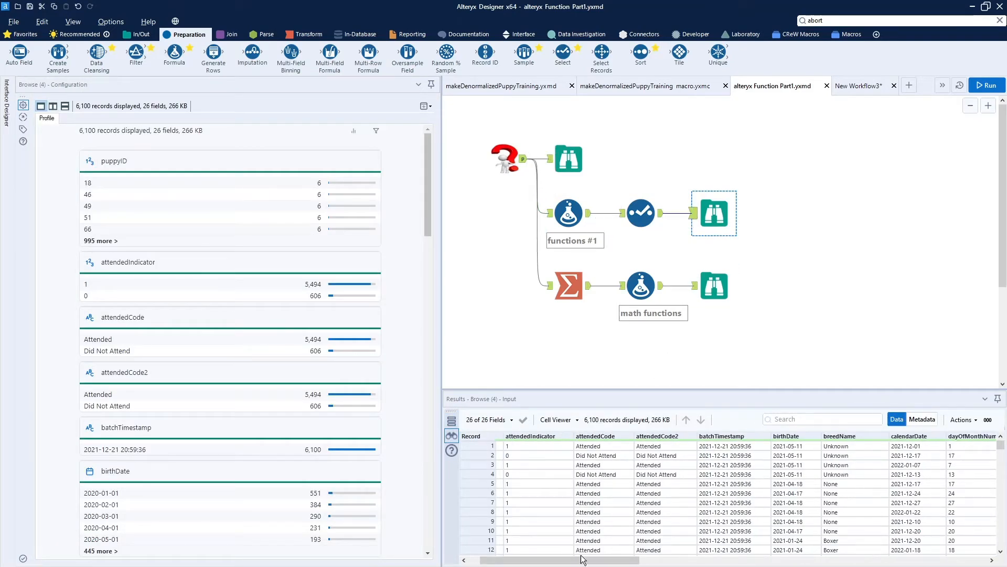
click(567, 495)
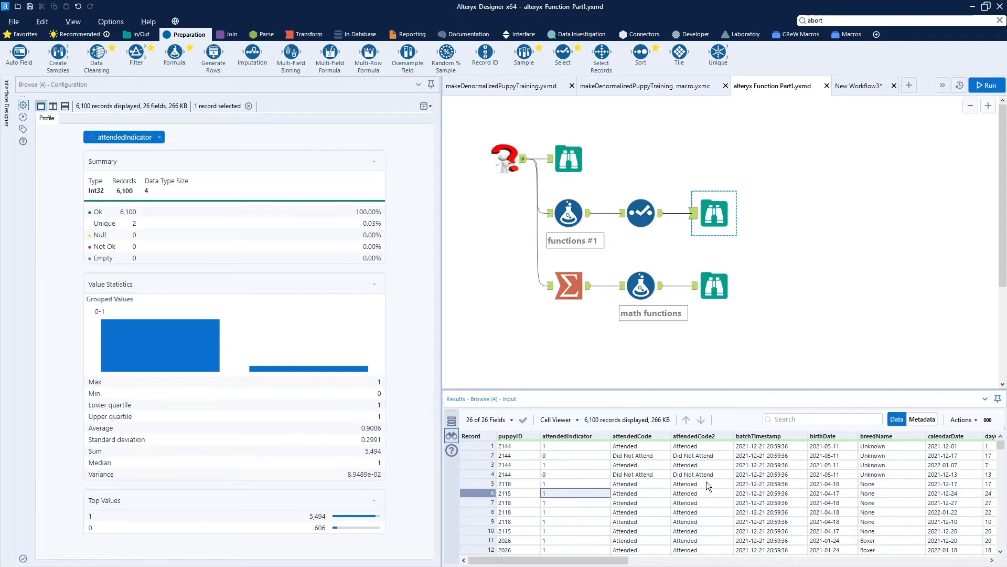
Step: Examine the isWeekendFlag expression in the functions #1 Formula tool, enlarged for reading
click(568, 213)
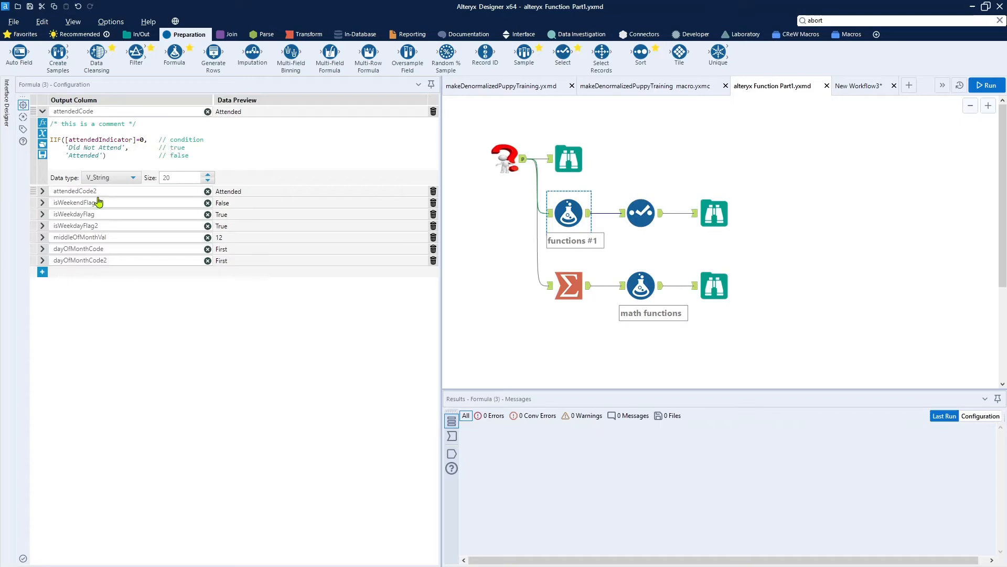
click(43, 203)
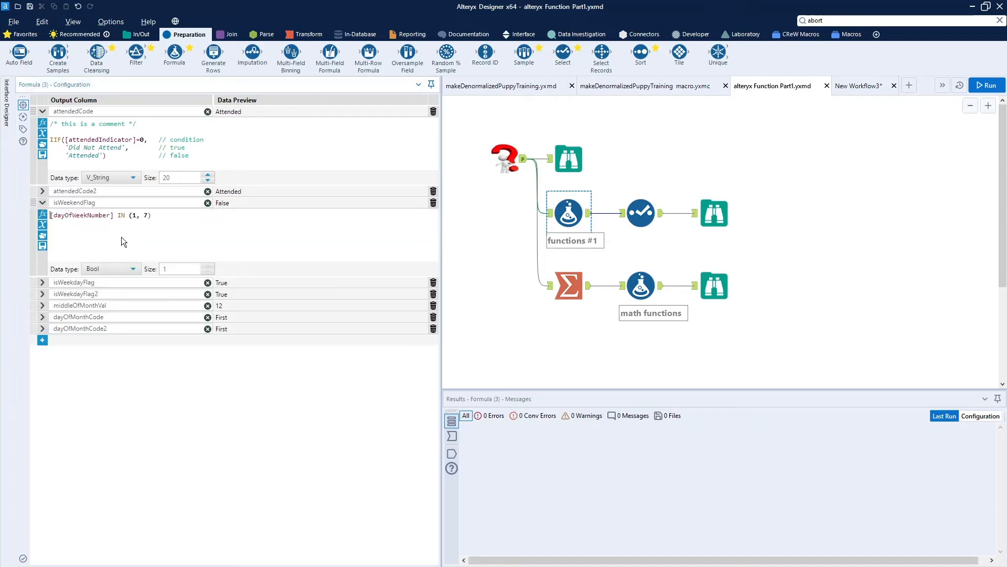
scroll(122, 237, up, 4)
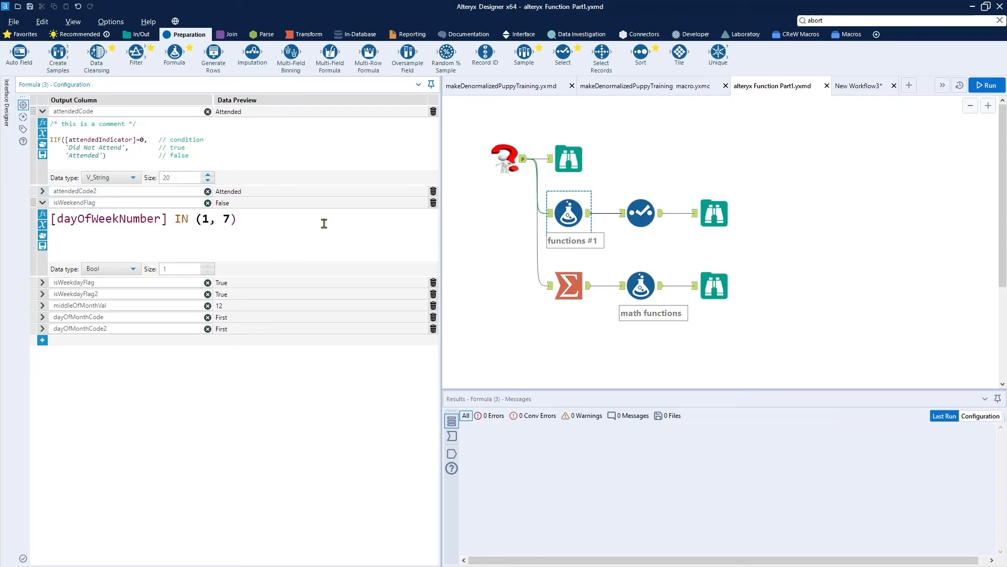
Step: Run the workflow again and view the dayOfWeekNumber and isWeekendFlag columns in the functions #1 branch's Browse results
click(985, 86)
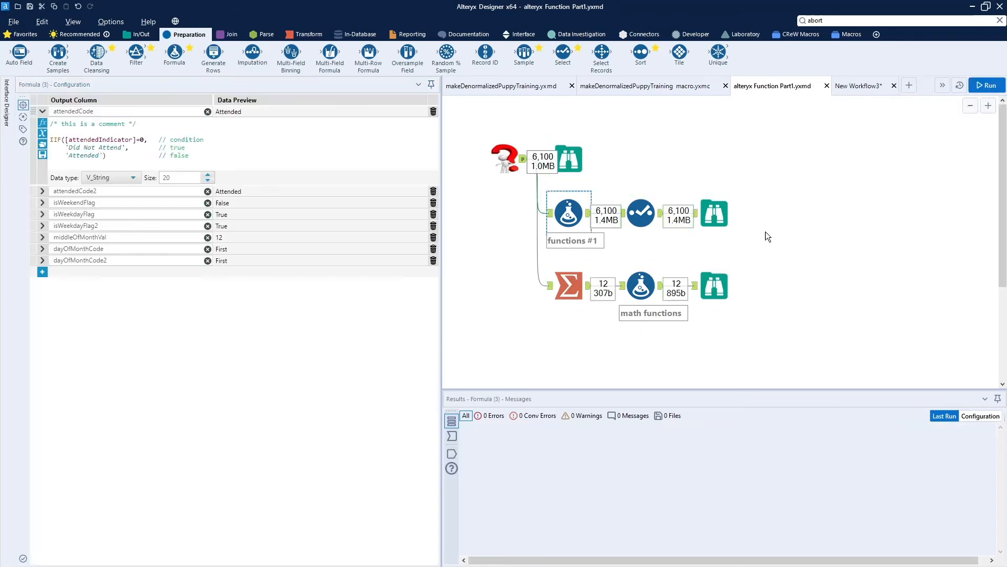
click(714, 213)
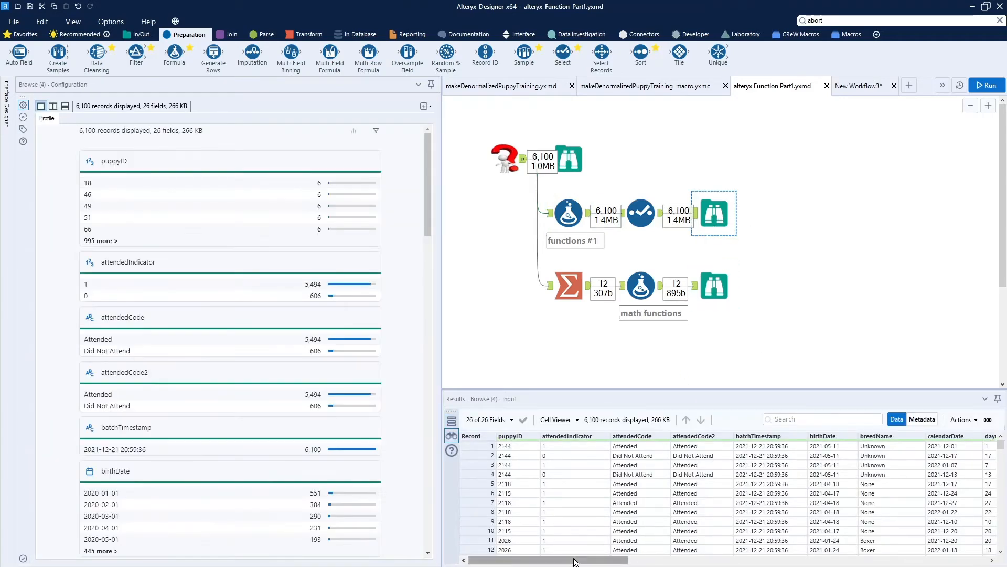
drag(576, 560, 740, 565)
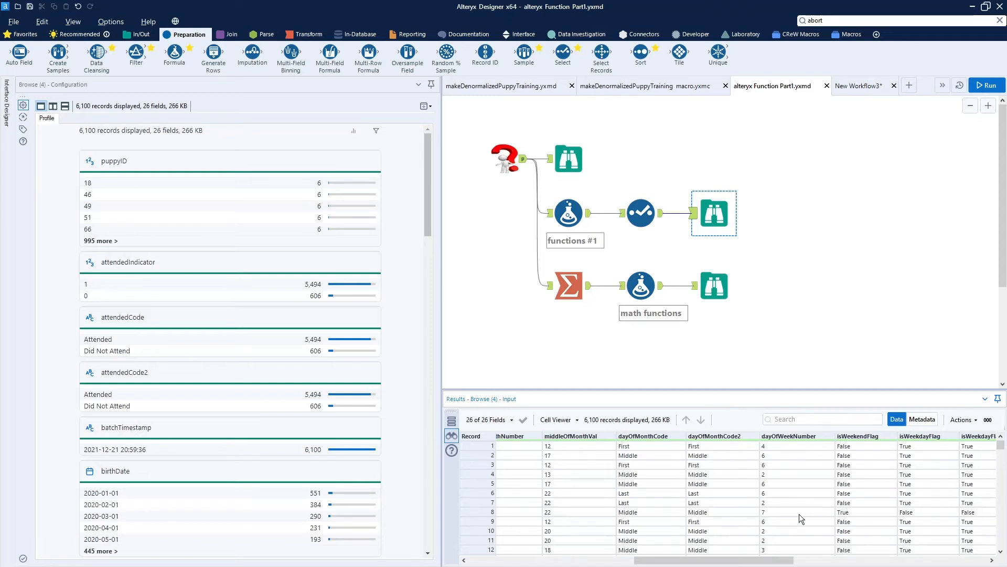
Step: Compare the isWeekdayFlag and isWeekendFlag expressions in the functions #1 Formula tool, and view both columns in the branch's Browse results
click(569, 215)
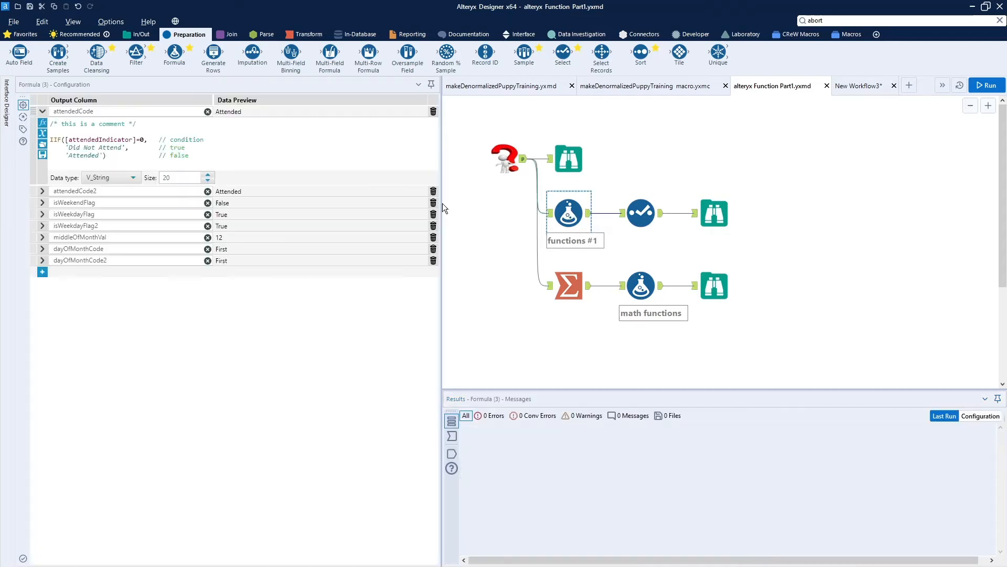
click(41, 214)
scroll(137, 259, up, 4)
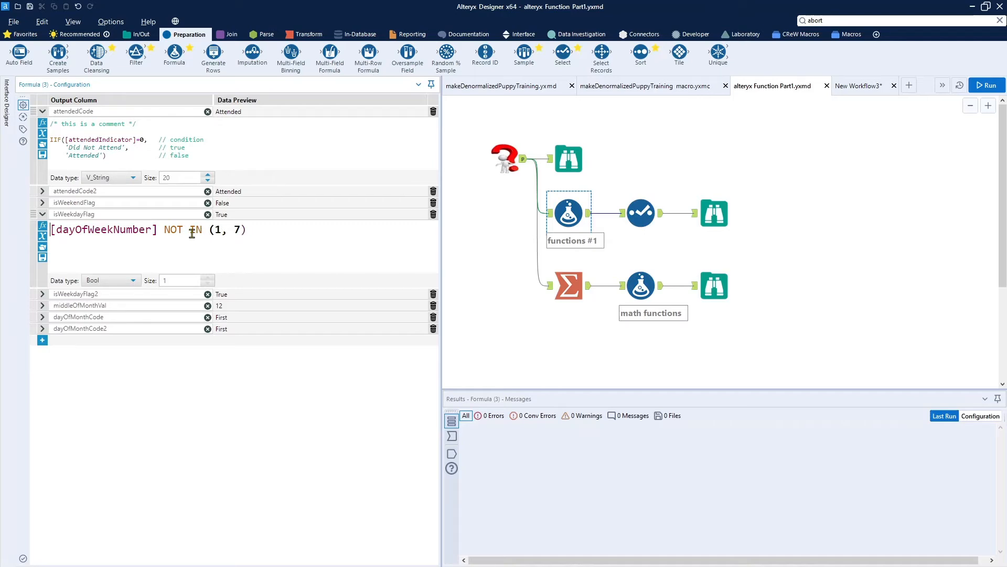
click(42, 204)
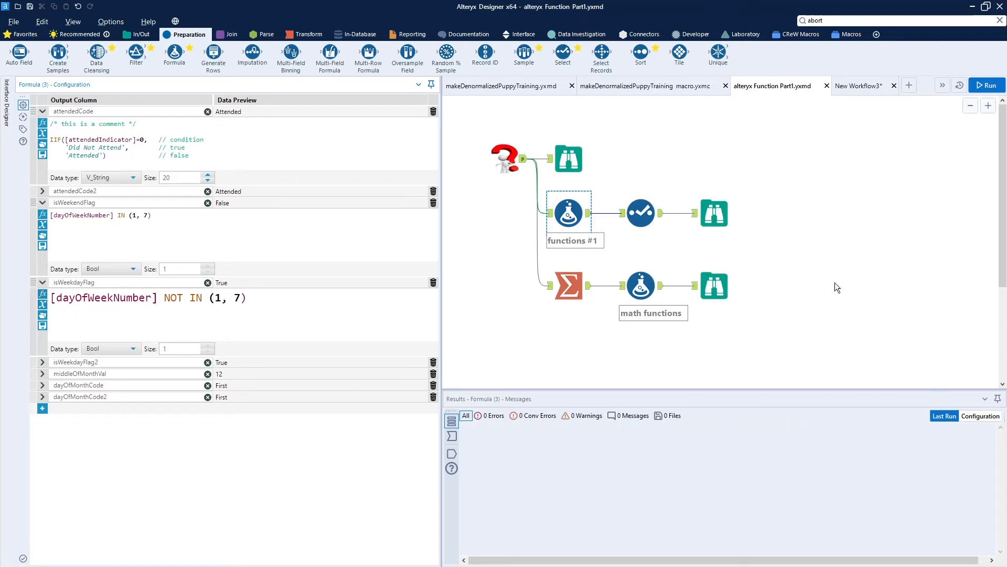
click(714, 215)
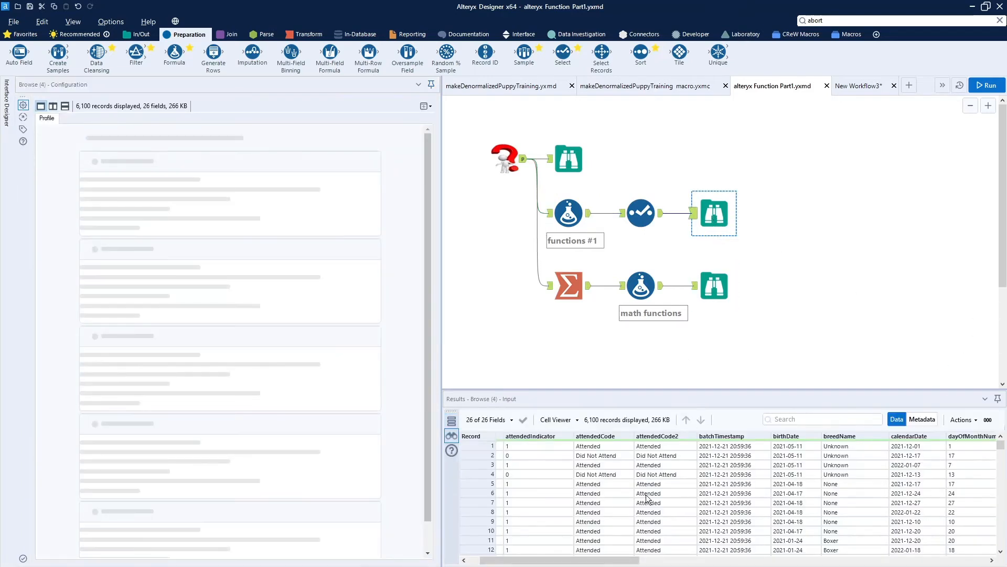
drag(575, 564, 770, 565)
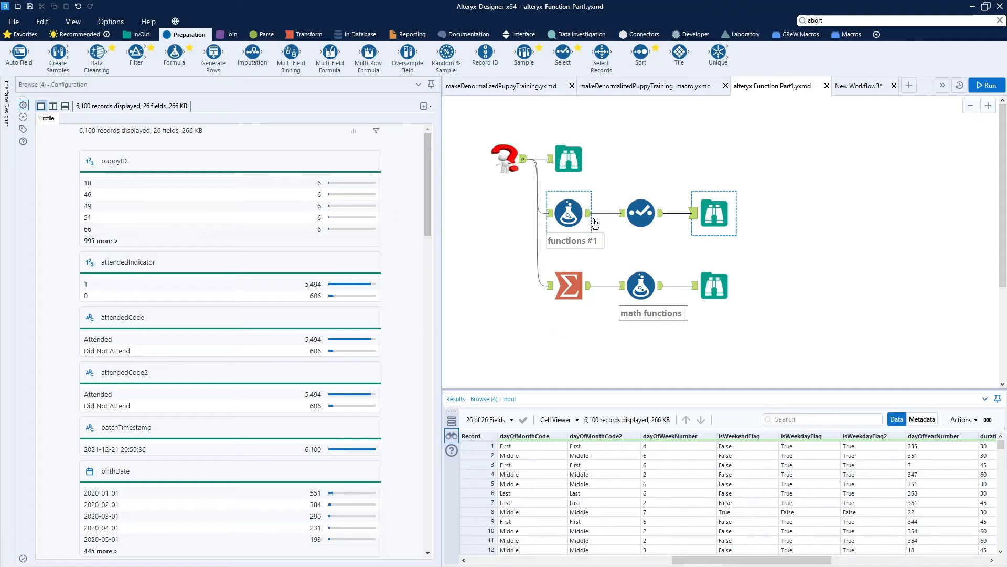
Step: Examine the isWeekdayFlag2 and middleOfMonthVal expressions in the functions #1 Formula tool, both enlarged for reading
click(568, 214)
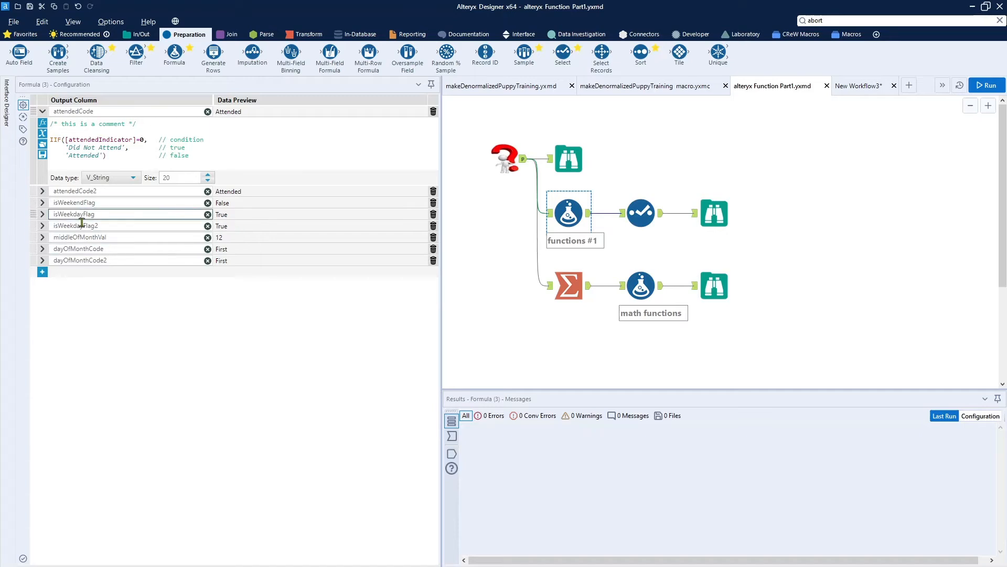
click(42, 226)
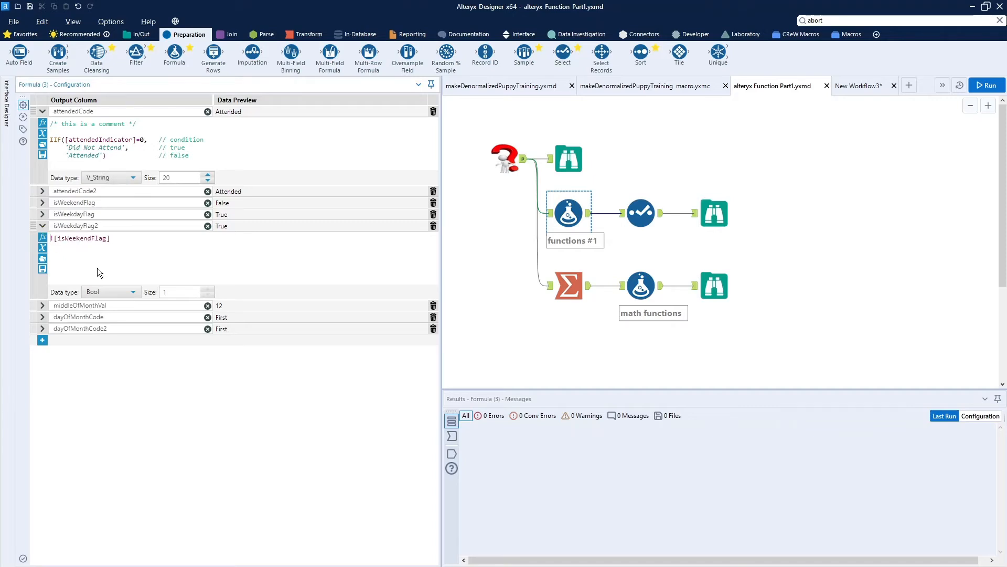
scroll(96, 268, up, 5)
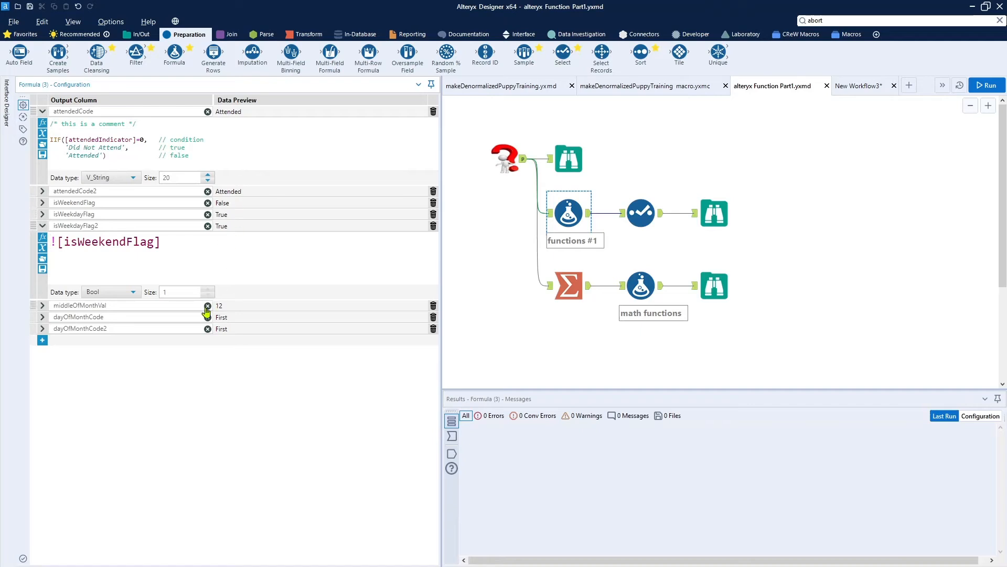
click(42, 310)
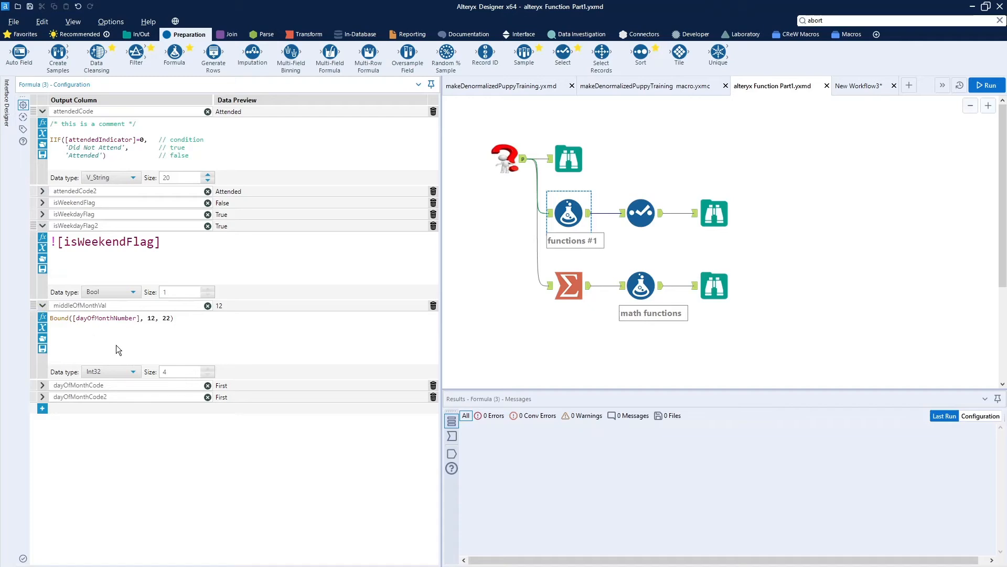
scroll(111, 345, up, 5)
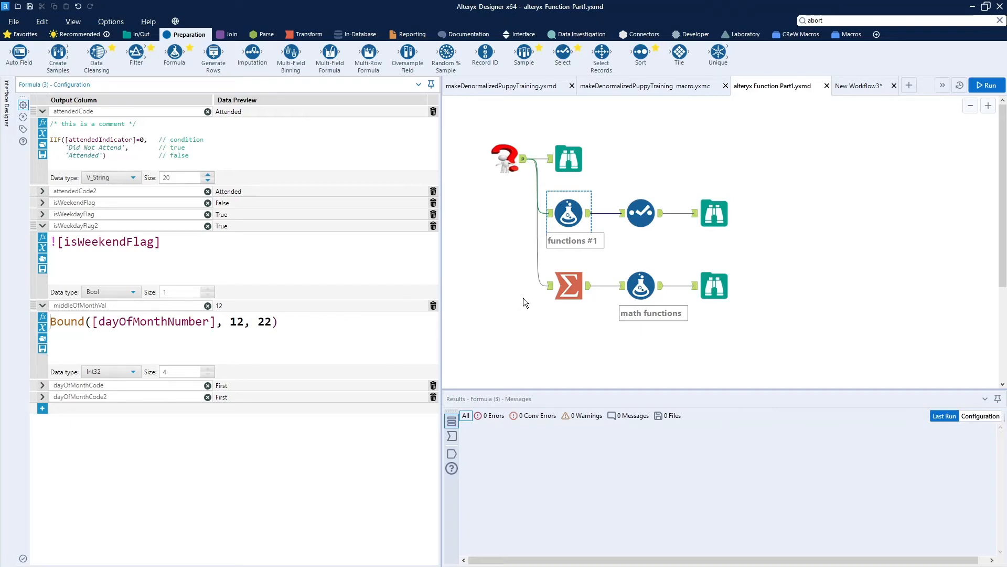
Step: Compare the dayOfMonthNumber and middleOfMonthVal columns in the functions #1 branch's Browse results, selecting record 1's dayOfMonthNumber value
click(707, 215)
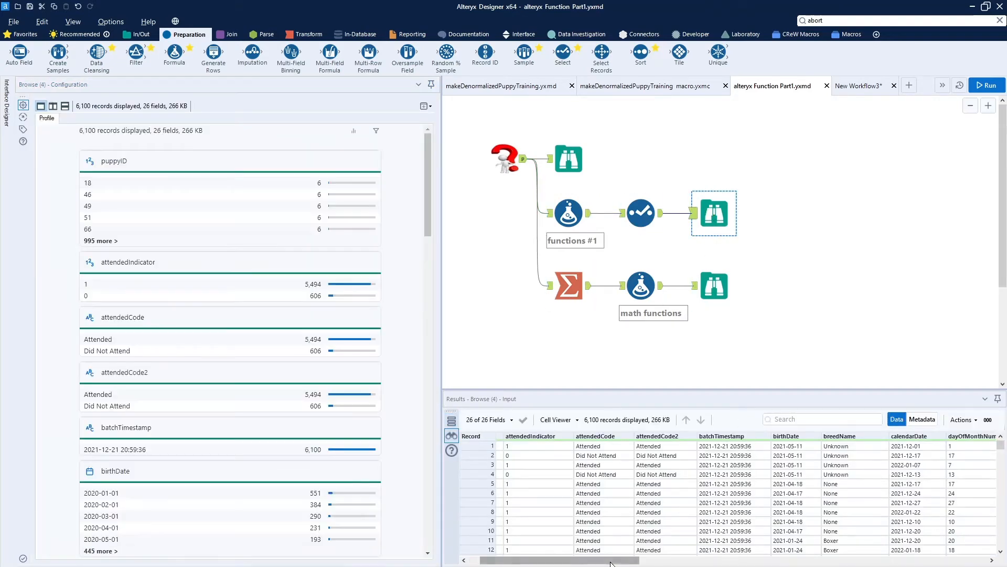
drag(612, 563, 702, 564)
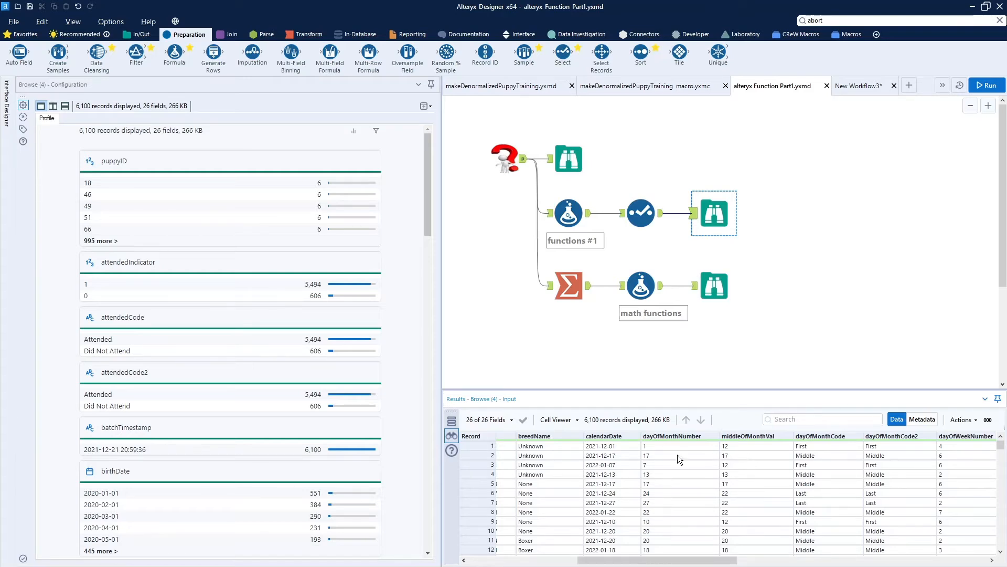
click(665, 444)
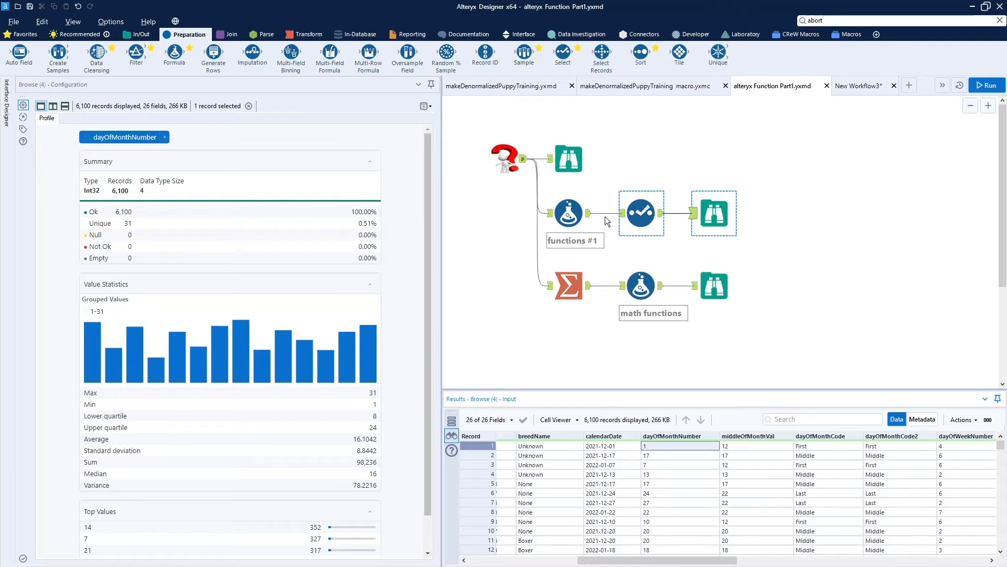
Step: Open the dayOfMonthCode Switch expression in the functions #1 Formula tool
click(569, 213)
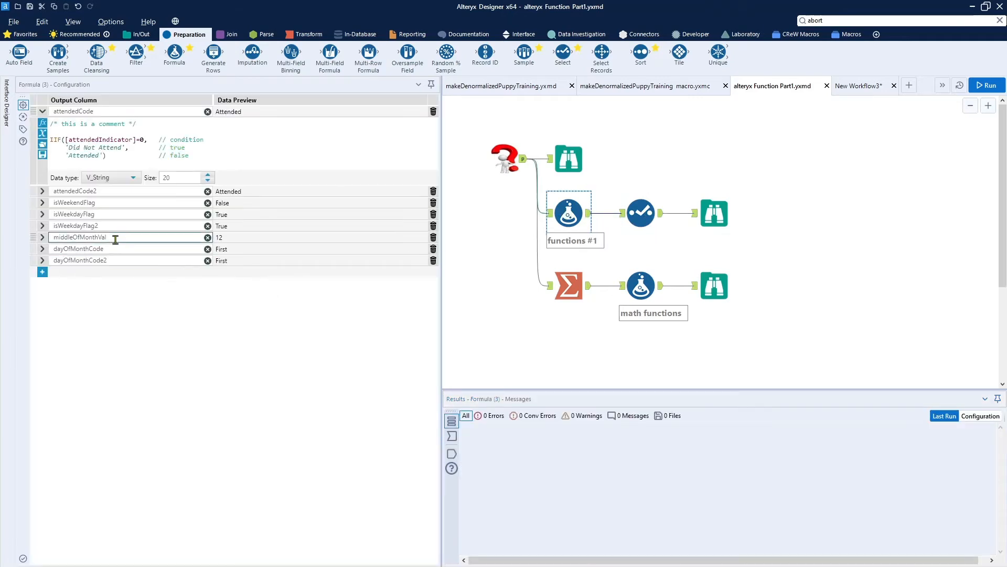
click(43, 250)
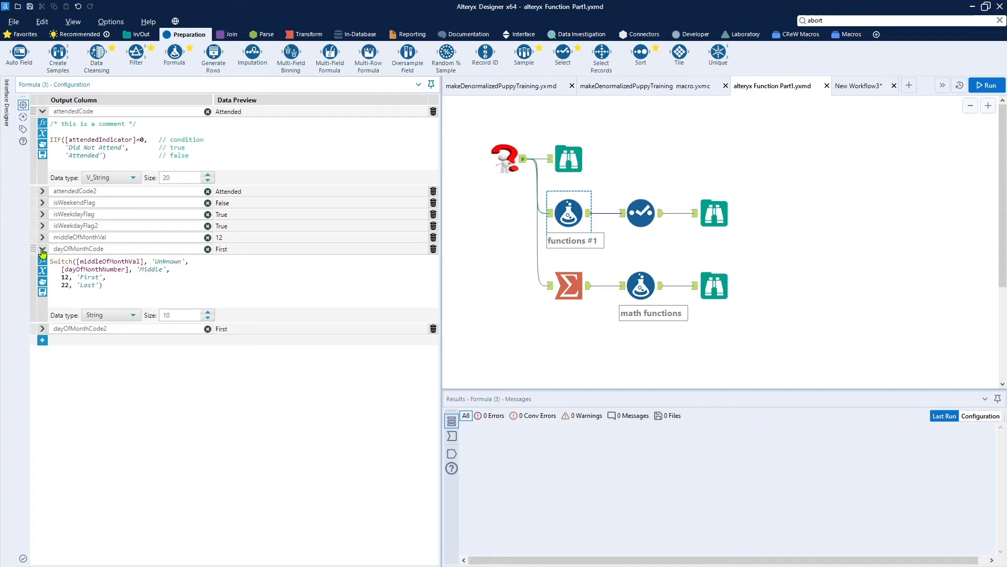
Step: Enlarge the dayOfMonthCode Switch expression for reading and highlight the middleOfMonthVal output column name it refers to
scroll(216, 283, up, 4)
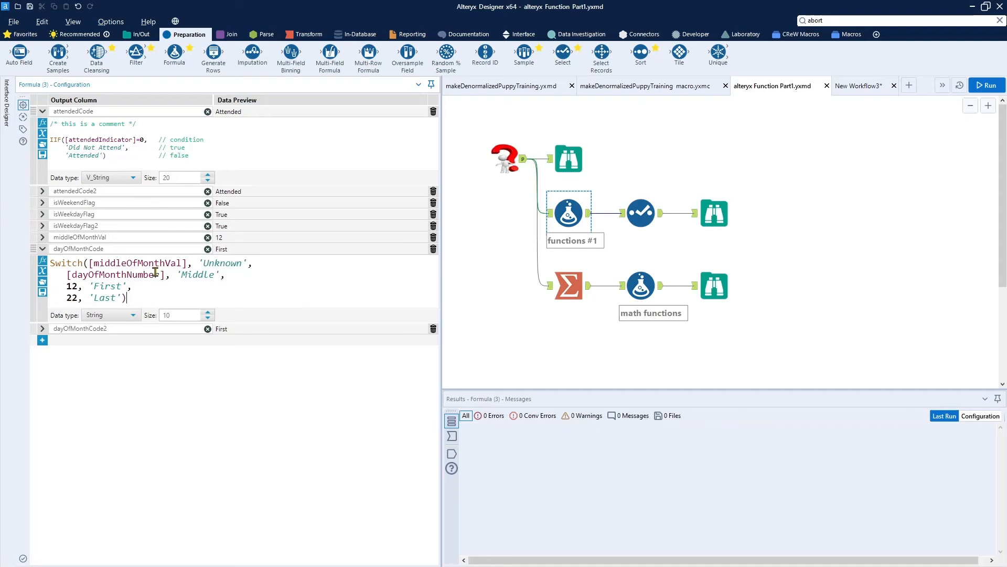
click(101, 237)
double_click(107, 237)
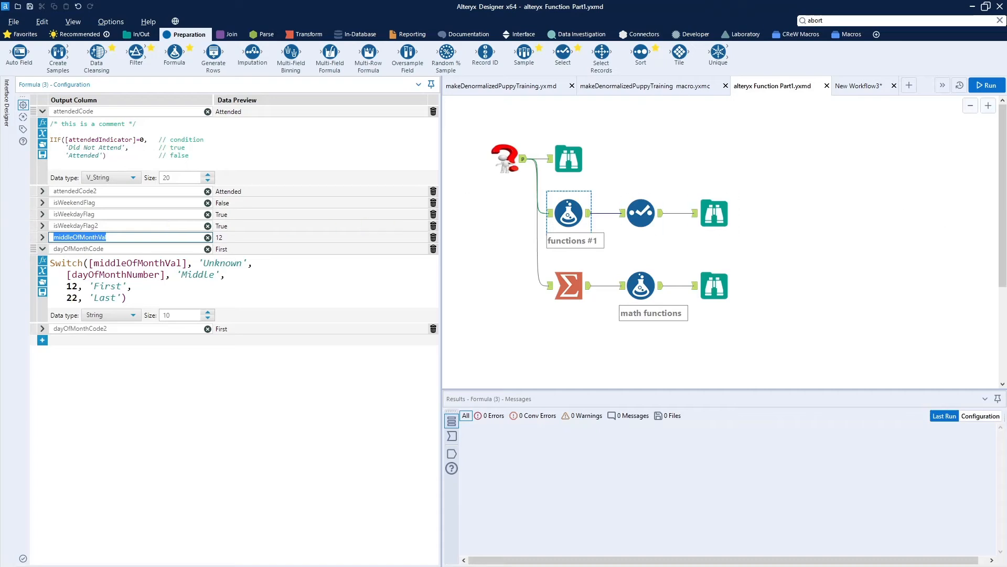
Step: Compare the dayOfMonthNumber, middleOfMonthVal and dayOfMonthCode columns across the records in the functions #1 branch's Browse results
click(711, 215)
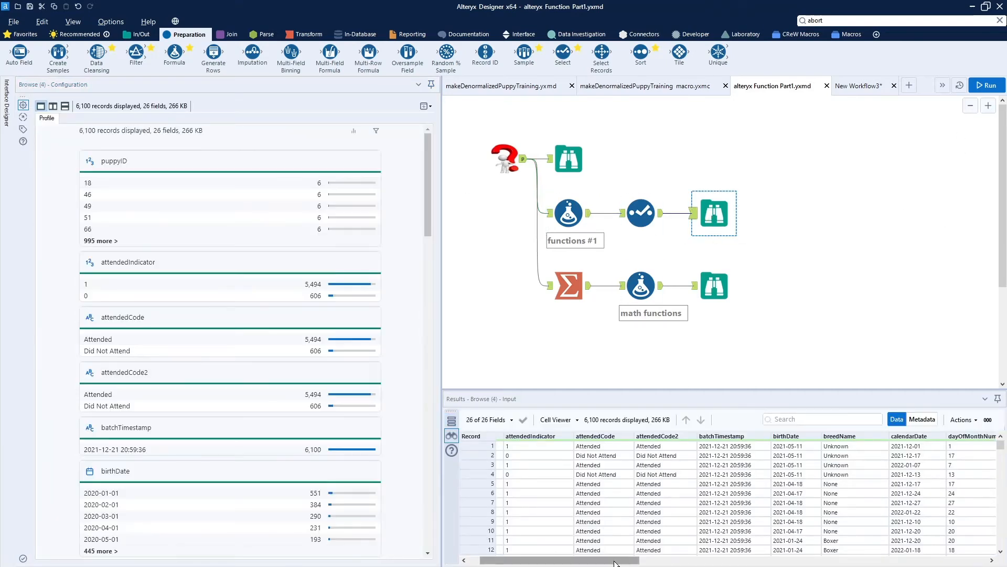
drag(624, 560, 738, 564)
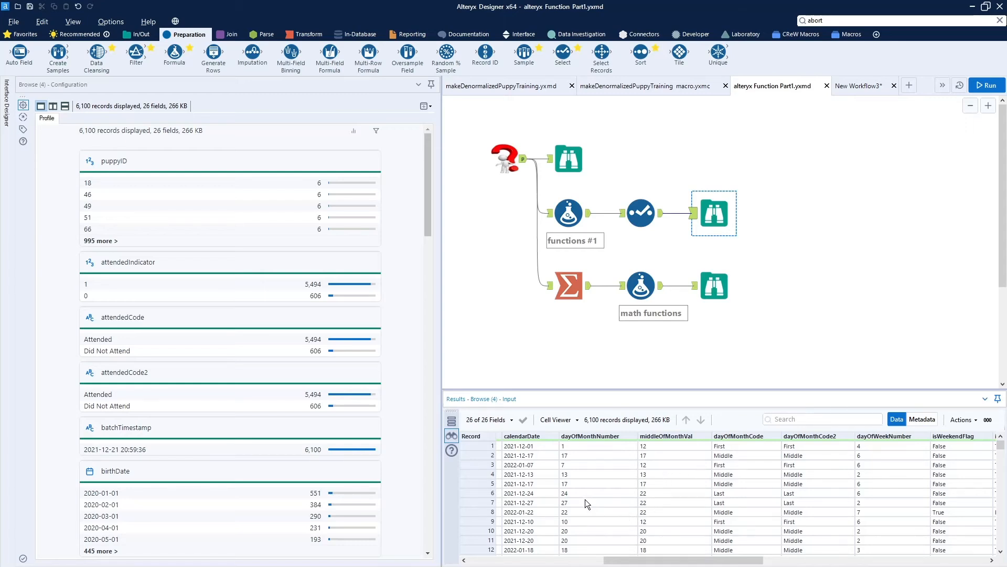
scroll(585, 501, down, 6)
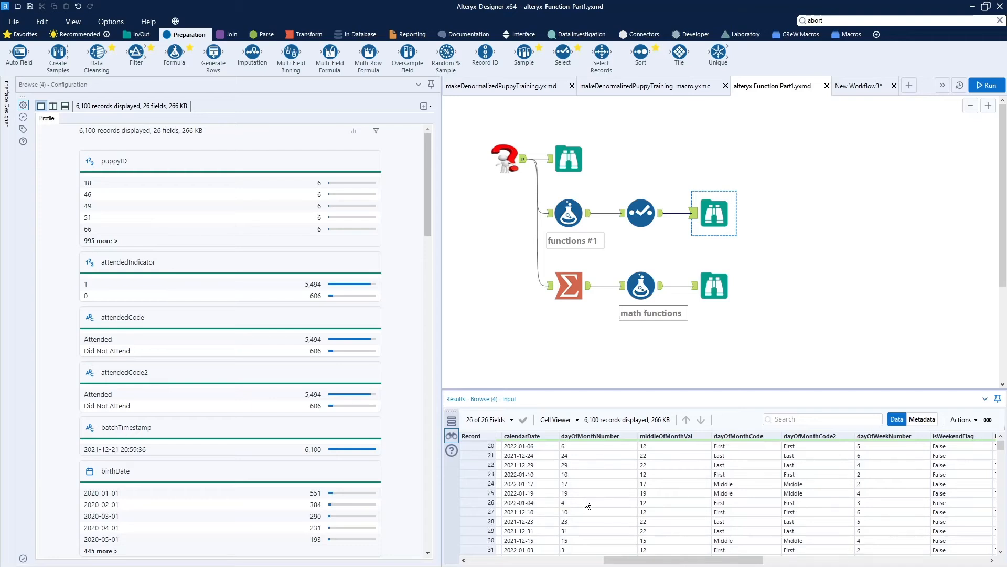
scroll(585, 501, down, 6)
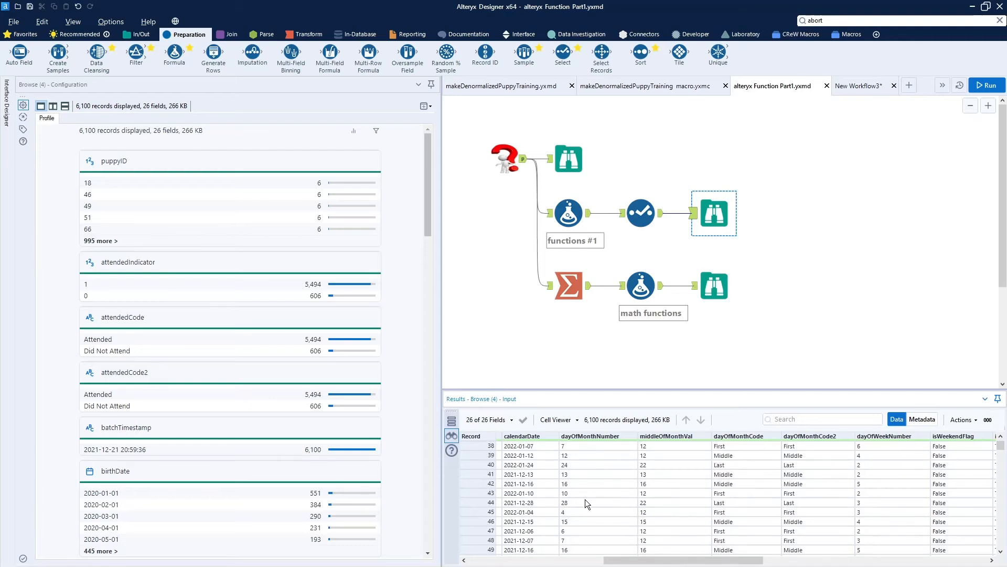
scroll(585, 501, up, 3)
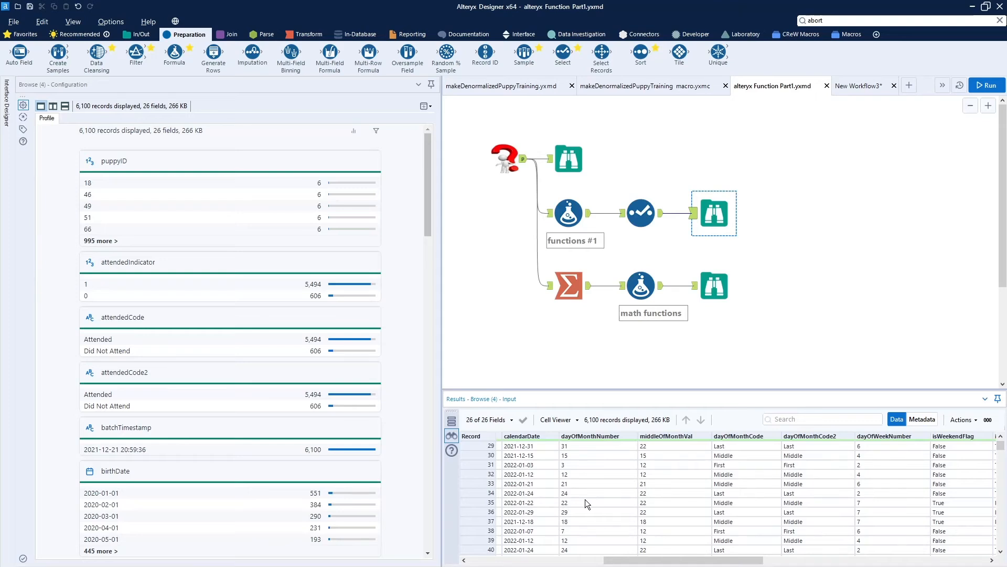
scroll(586, 502, down, 3)
scroll(584, 504, up, 3)
Step: Compare the middleOfMonthVal, dayOfMonthCode and dayOfMonthCode2 expressions in the functions #1 Formula tool, with both Switch expressions enlarged
click(570, 213)
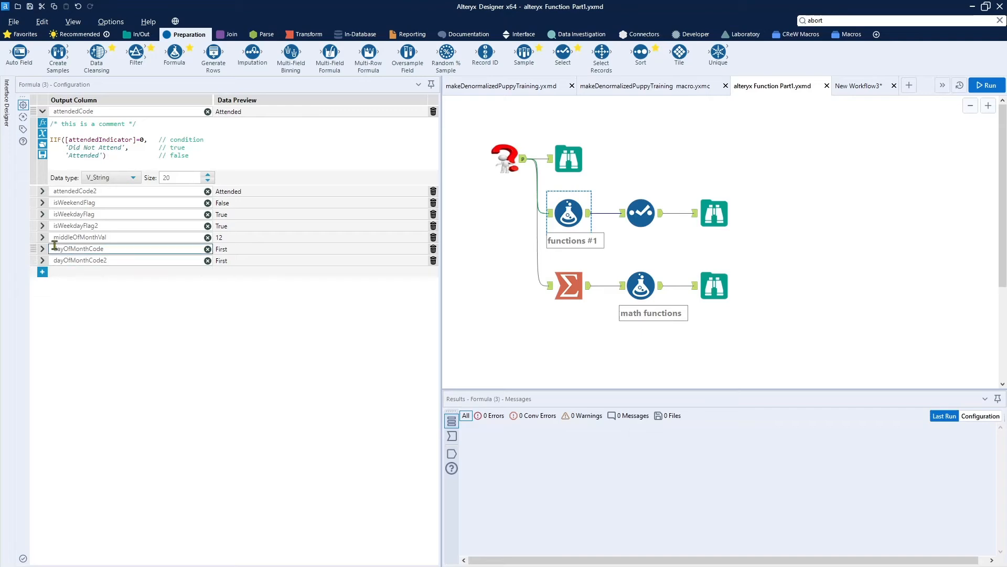
click(42, 237)
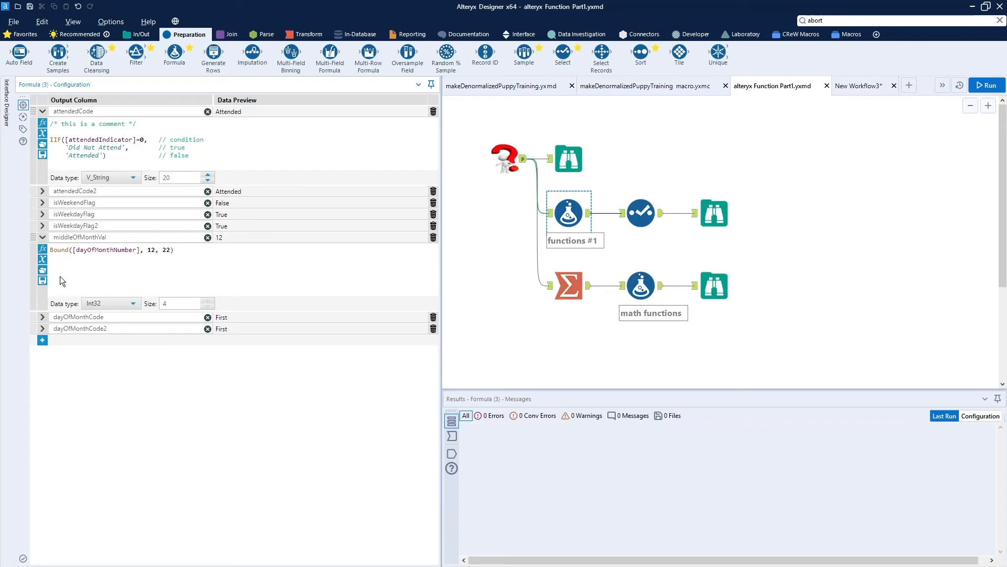
click(43, 318)
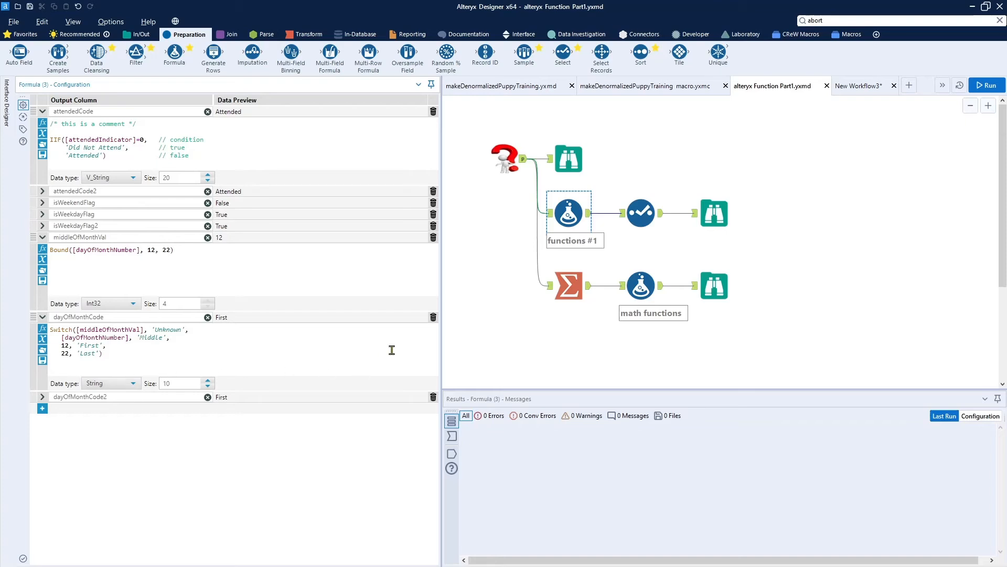
click(42, 397)
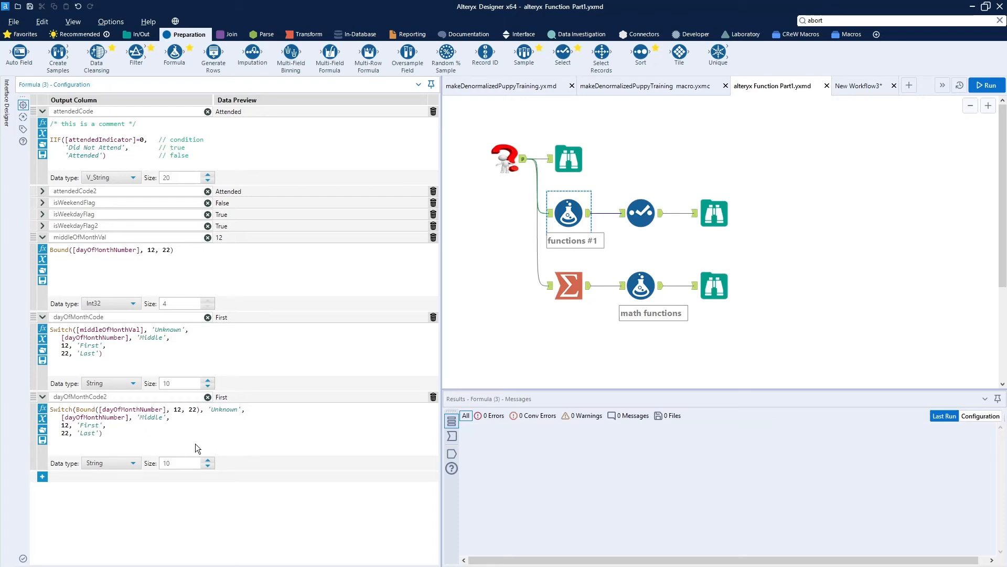
scroll(196, 444, up, 5)
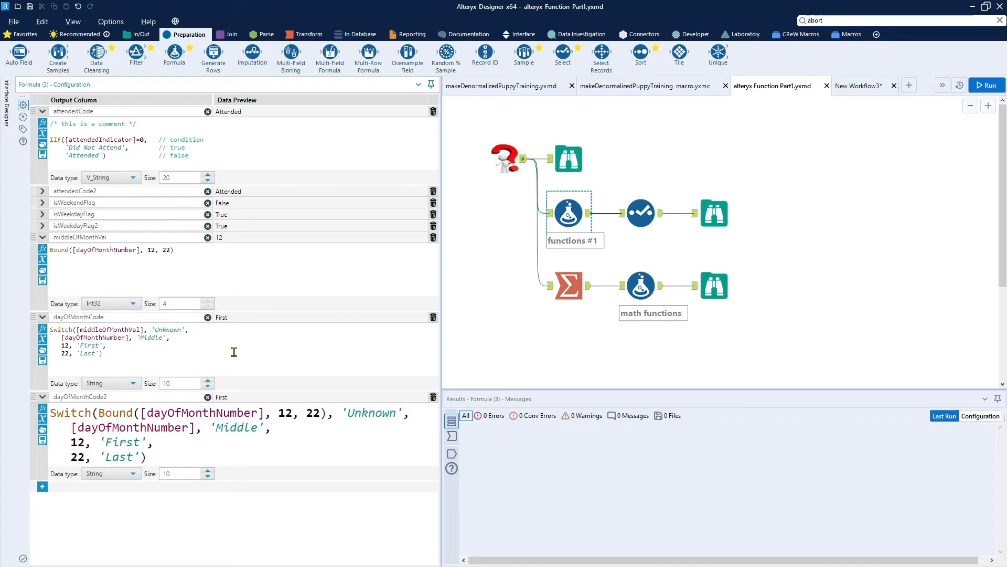
ctrl+scroll(234, 351, up, 6)
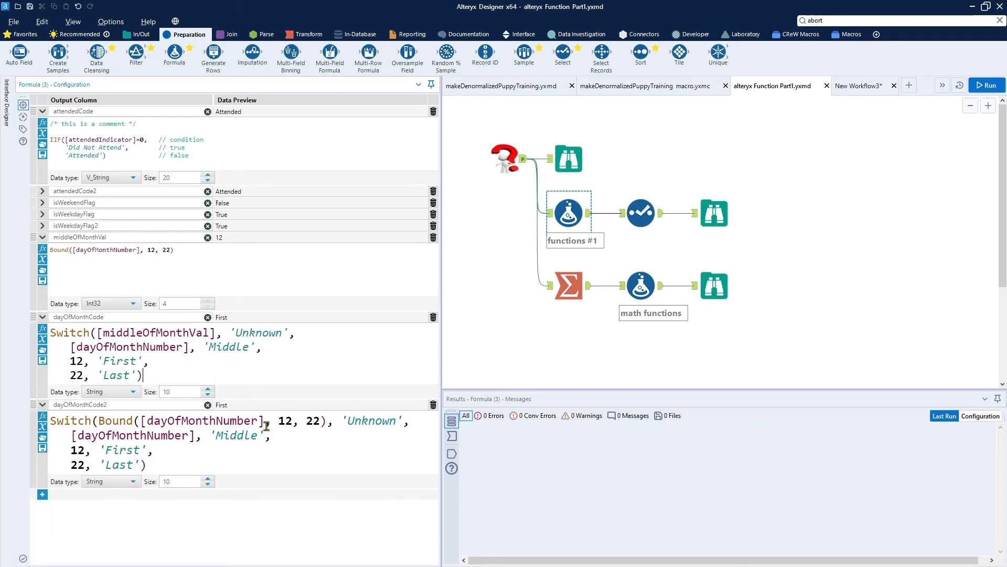
click(286, 368)
Step: Compare the dayOfMonthCode and dayOfMonthCode2 columns in the functions #1 branch's Browse results
click(717, 220)
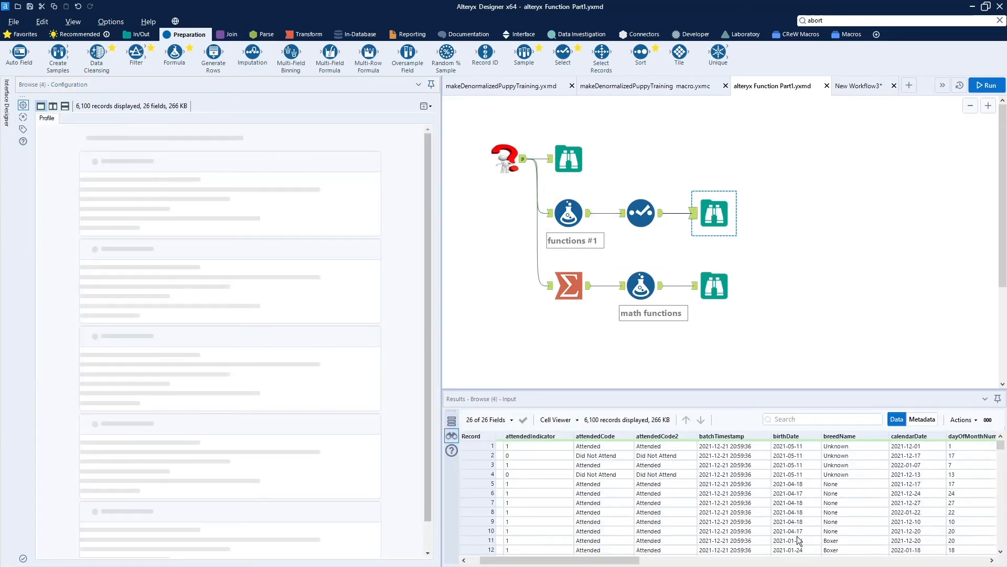
drag(633, 561, 731, 564)
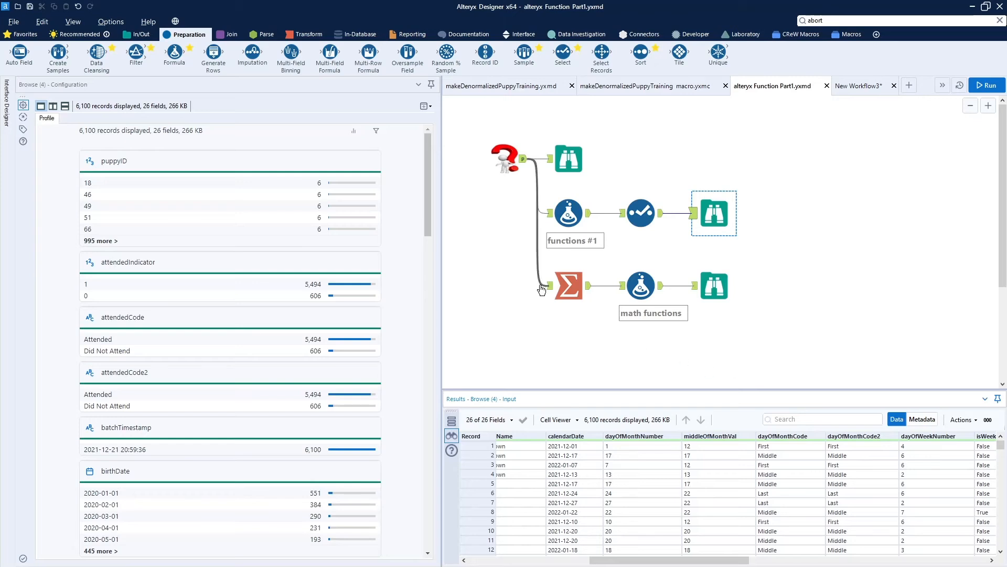
click(427, 201)
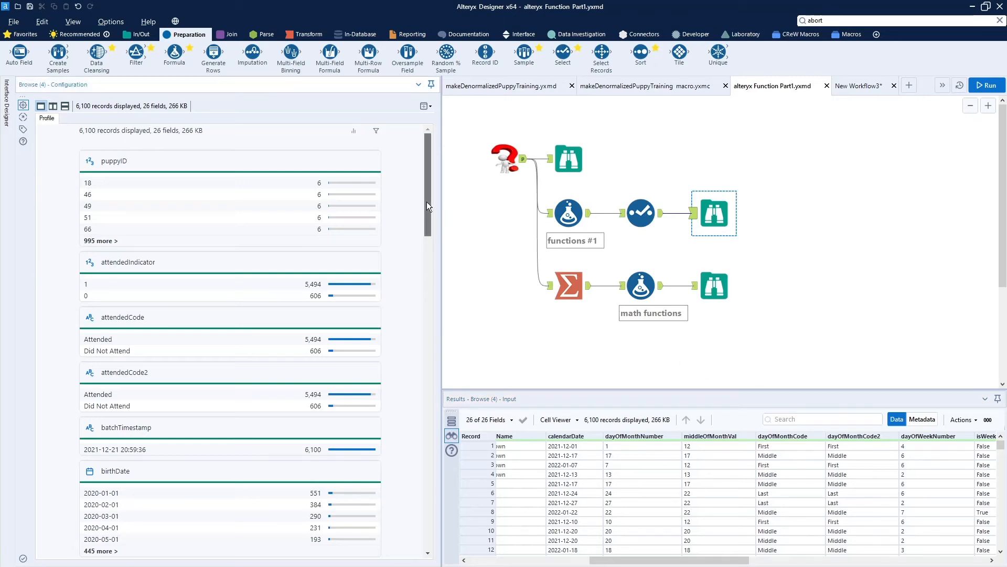
Step: View the configuration of the Summarize tool that feeds the math functions branch
click(560, 214)
ctrl+click(561, 283)
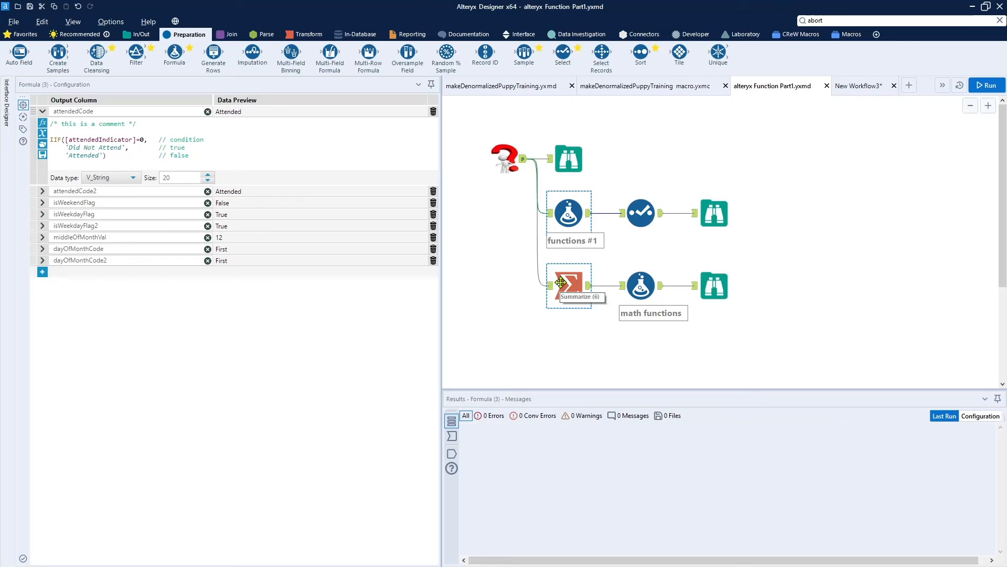
ctrl+click(560, 283)
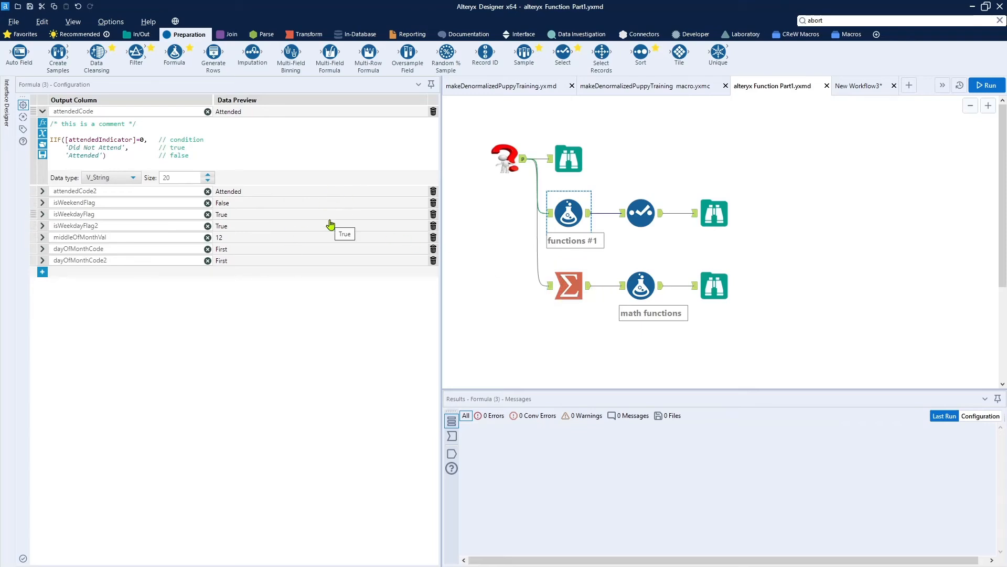
click(571, 286)
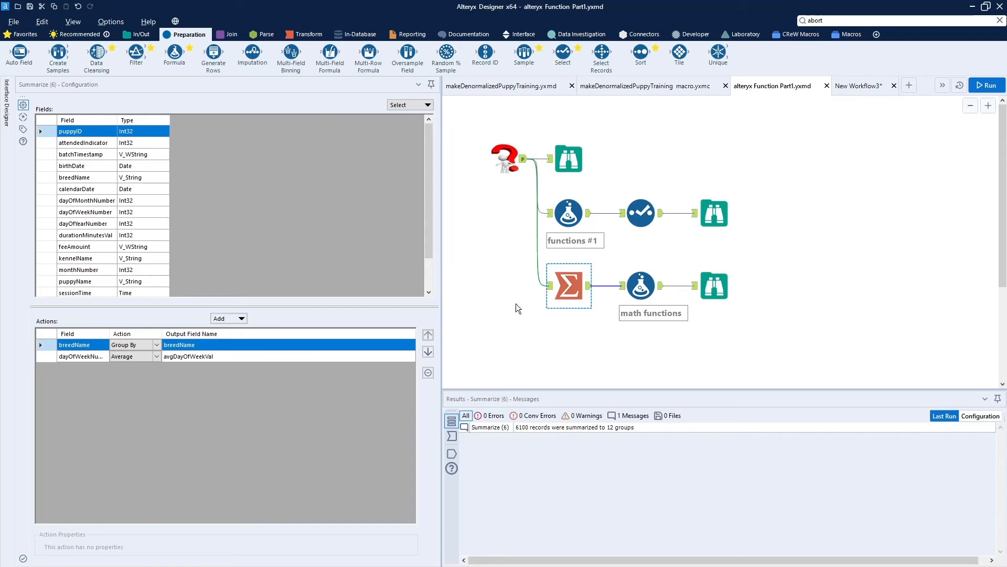
Step: Add a new output column named xxxx at the end of the functions #1 Formula tool
click(570, 214)
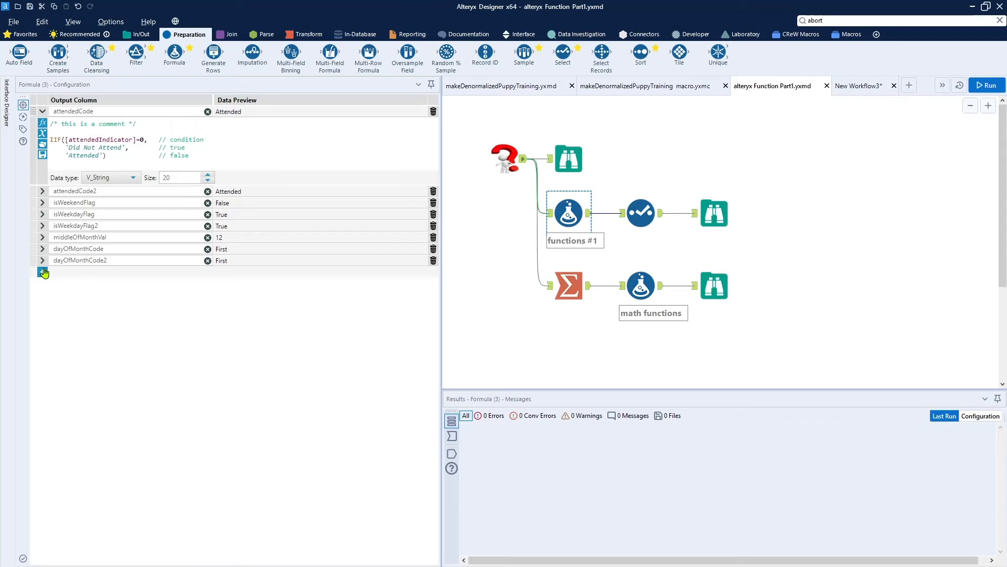
click(43, 273)
click(79, 274)
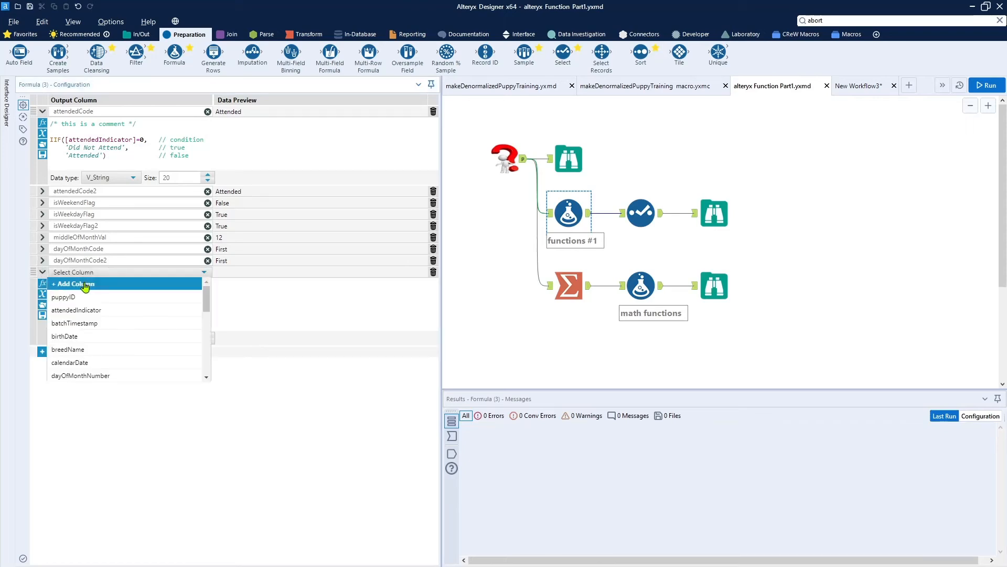
click(85, 284)
text(xxxx)
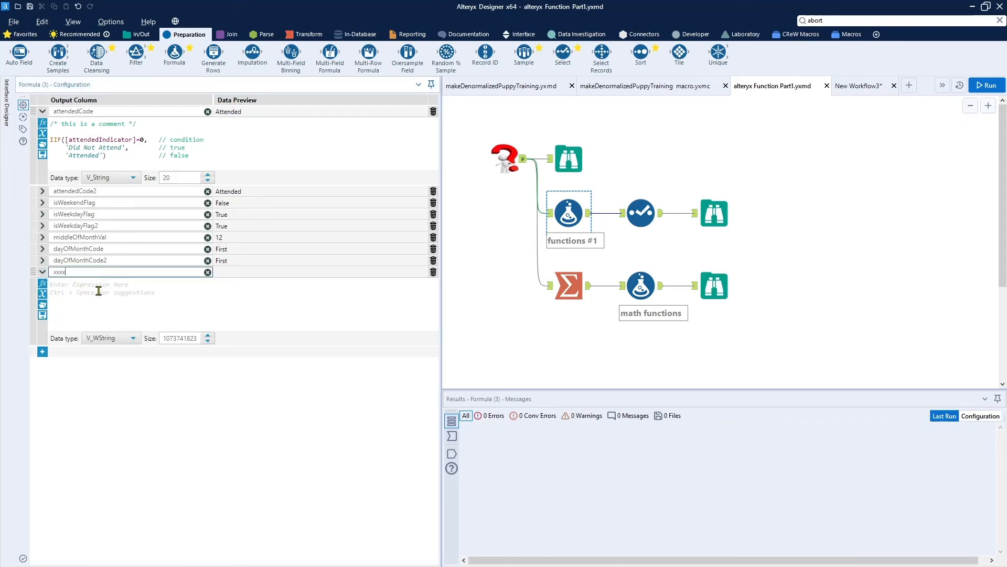
Step: Insert the Conditional function template IF c THEN t ELSE f ENDIF into the xxxx expression, and clear it again
click(42, 284)
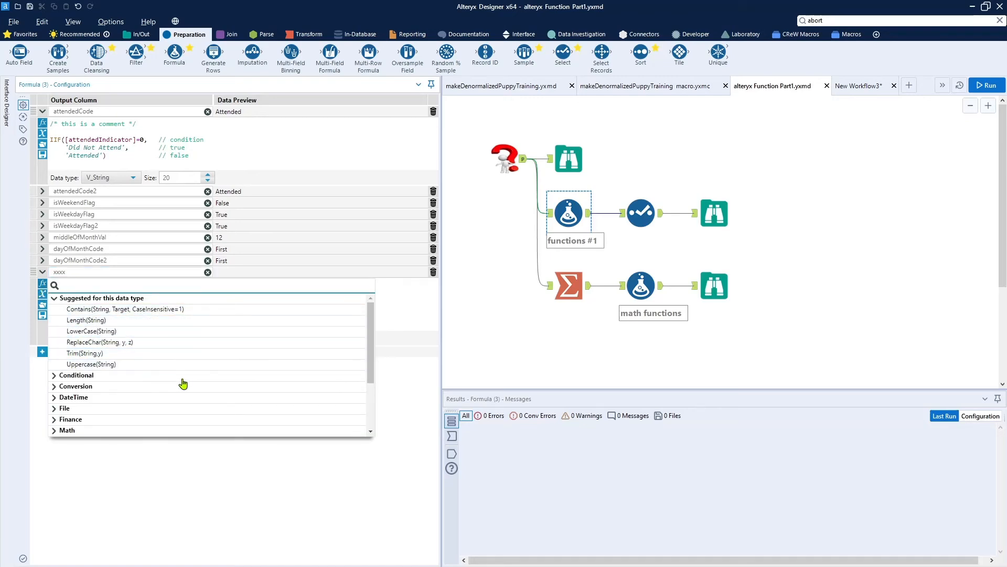
click(55, 374)
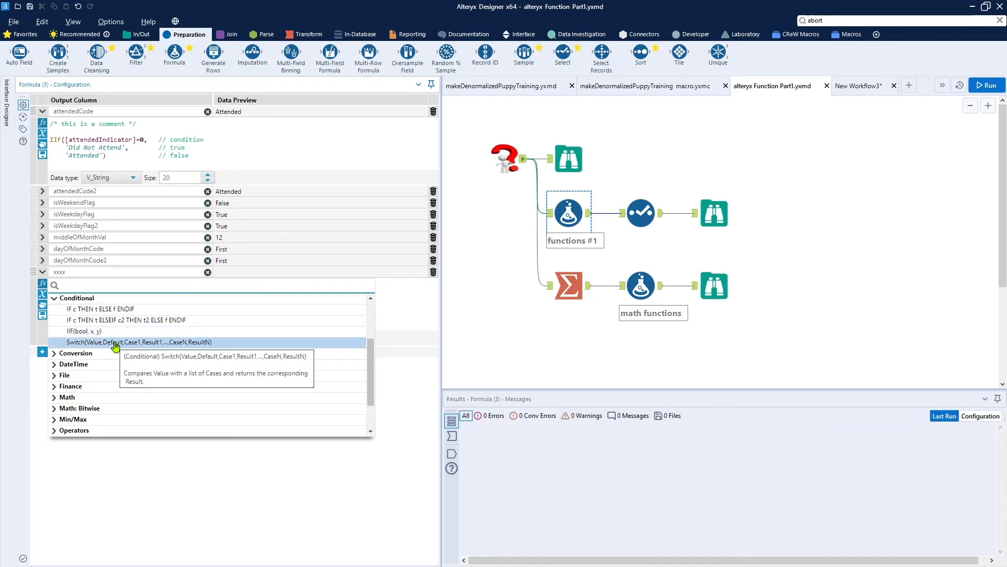
click(115, 309)
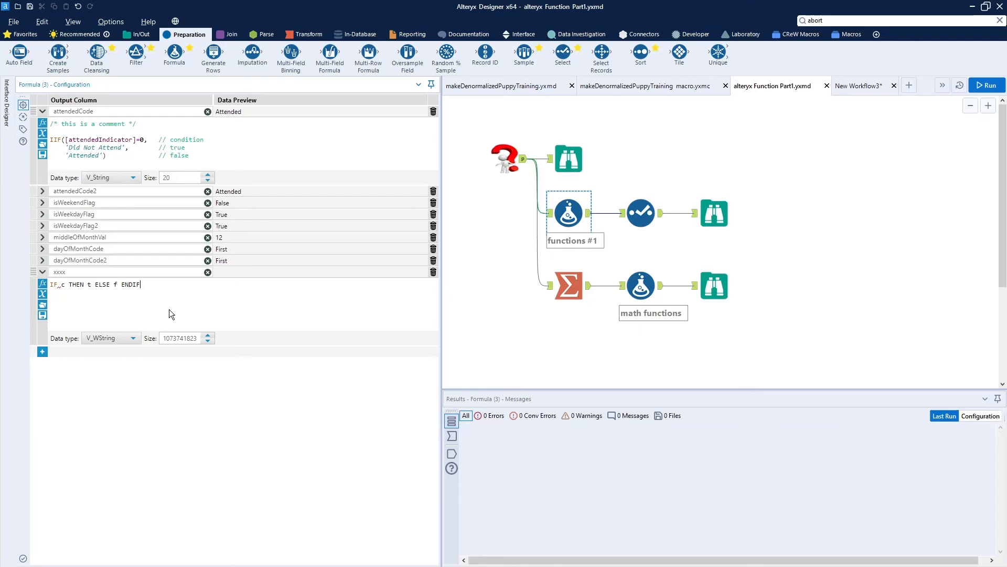
drag(158, 284, 35, 288)
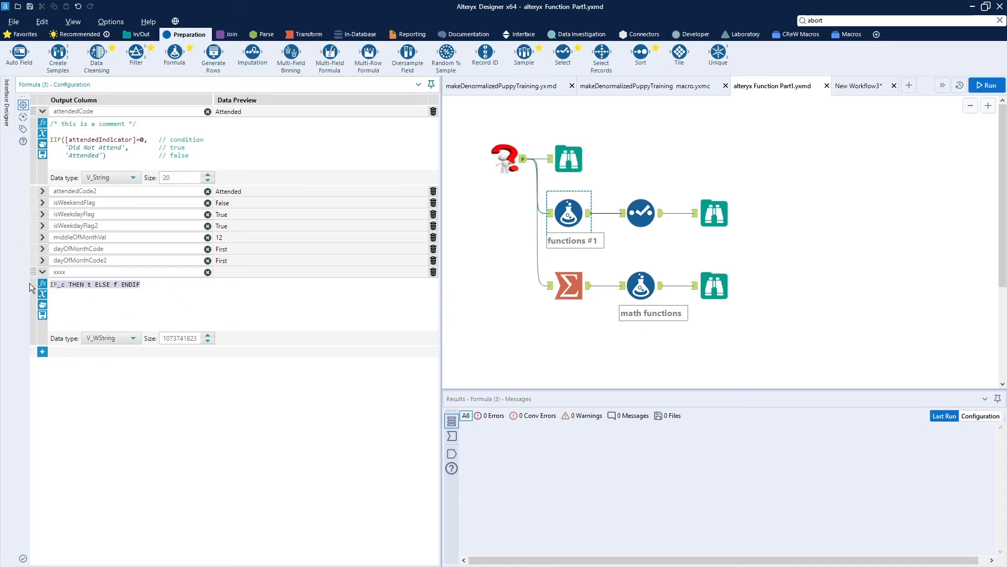
key(Delete)
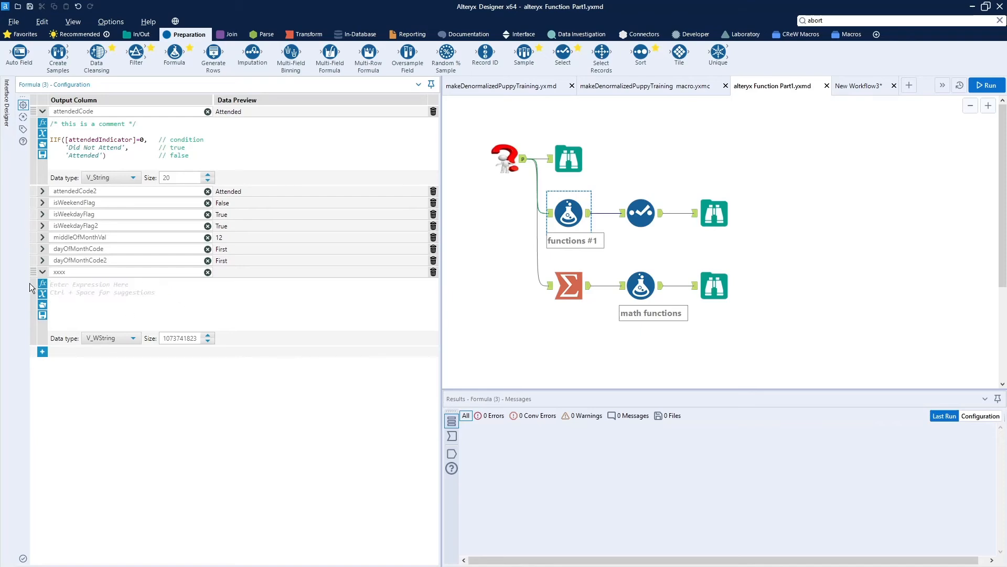
Step: Fill the xxxx column with the recent expression ![isWeekendFlag] and view the list of saved expressions
click(42, 311)
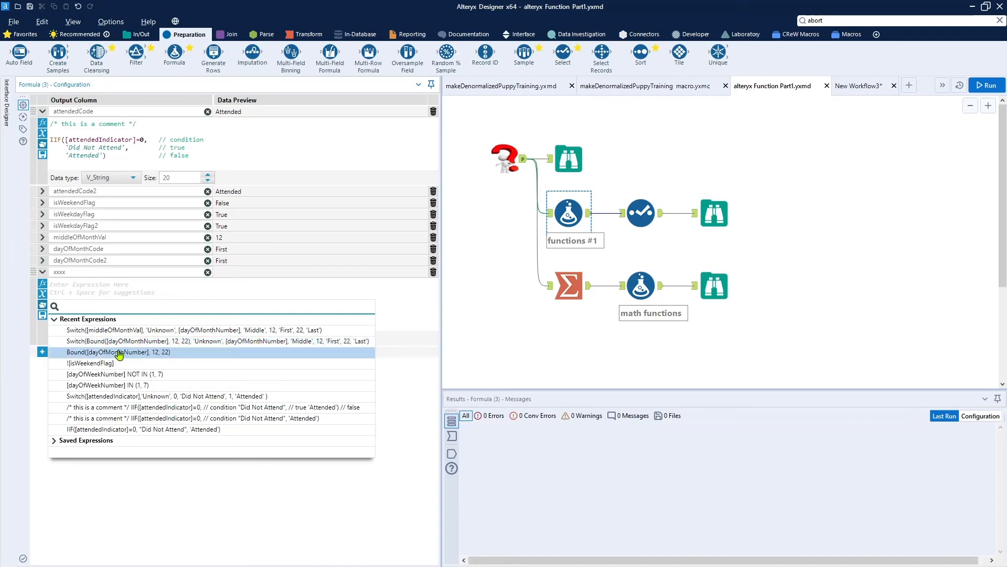
click(119, 364)
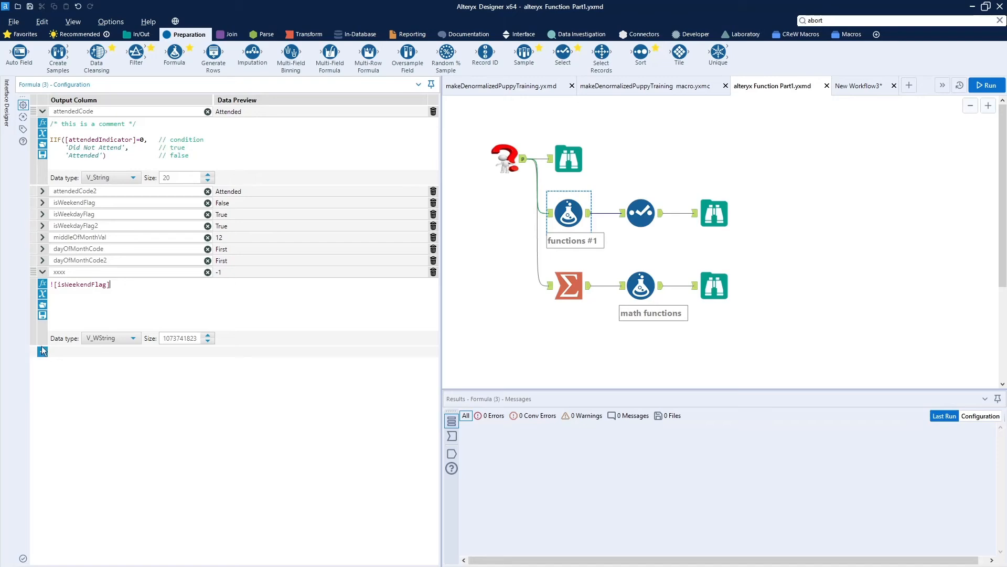
click(42, 304)
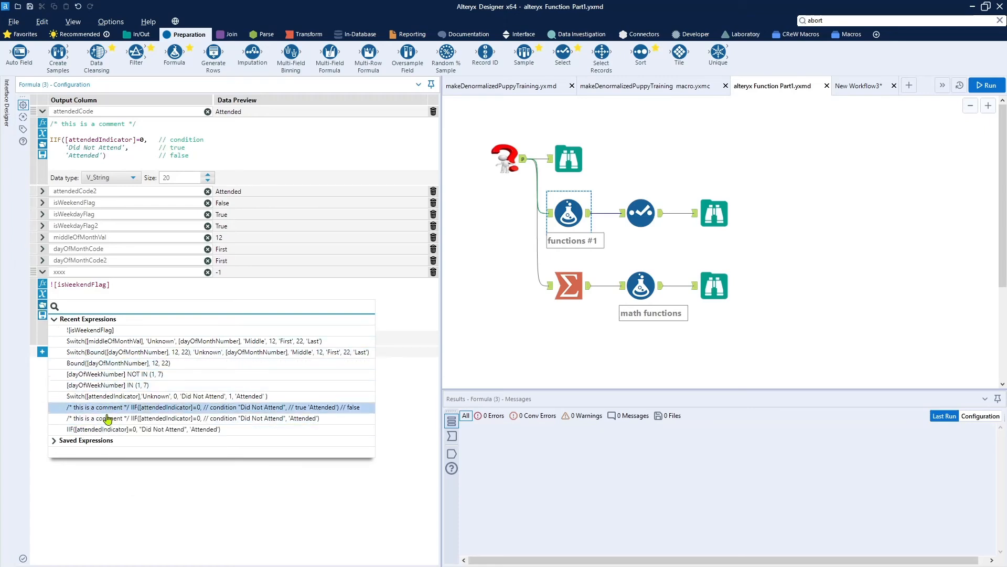
click(100, 440)
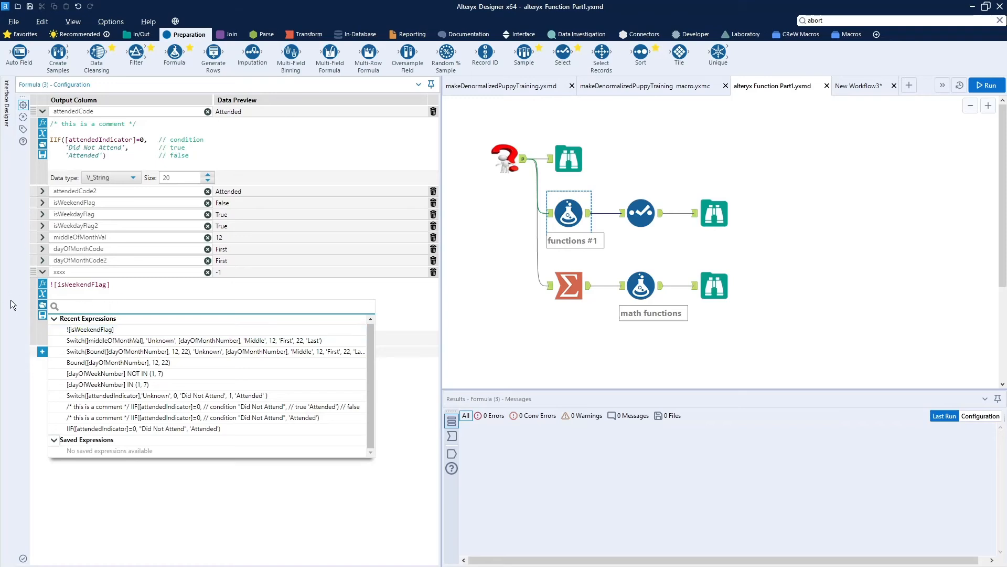
Step: Save the xxxx column's expression under the name "not weekend by negative"
click(42, 314)
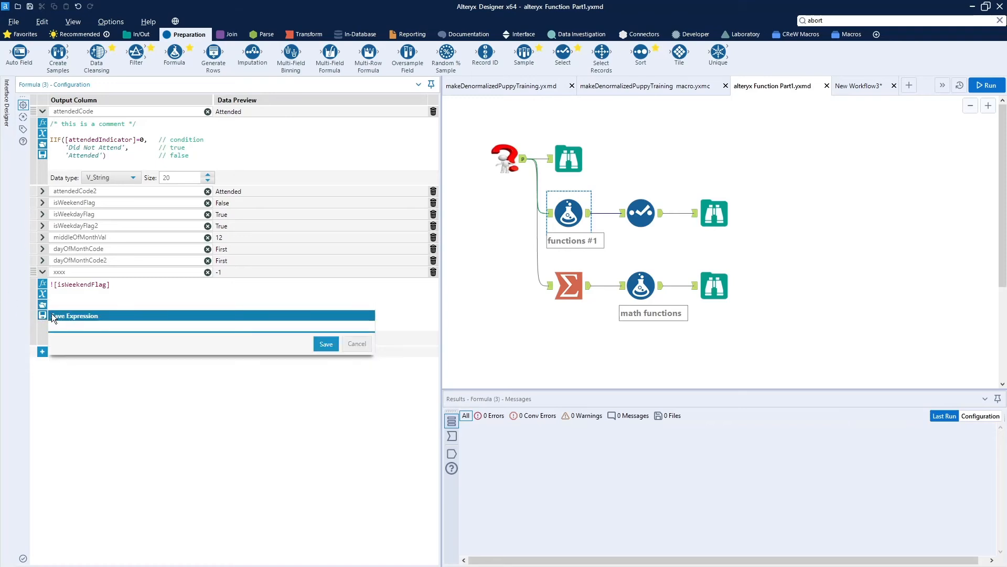
text(not weekend by negative)
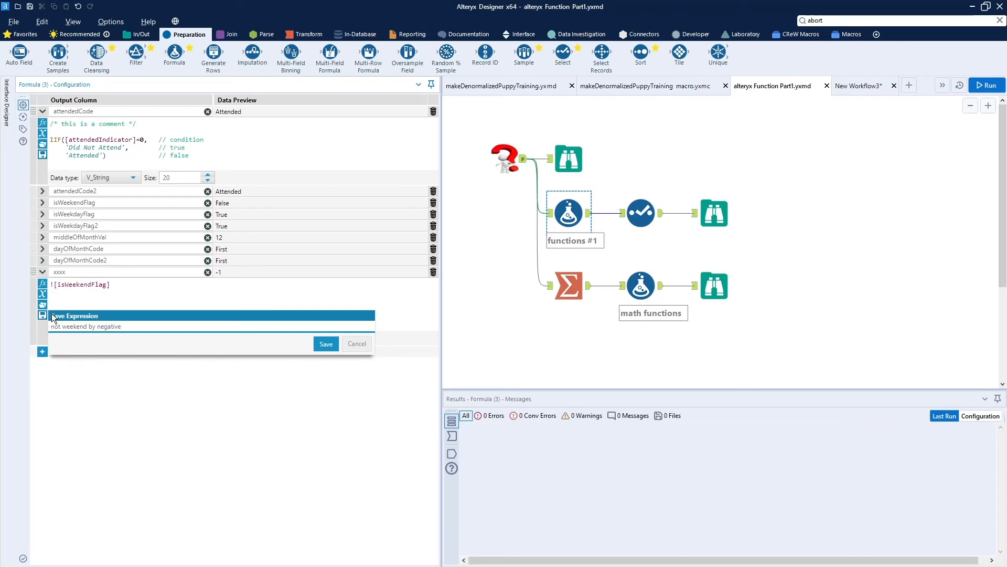
click(326, 344)
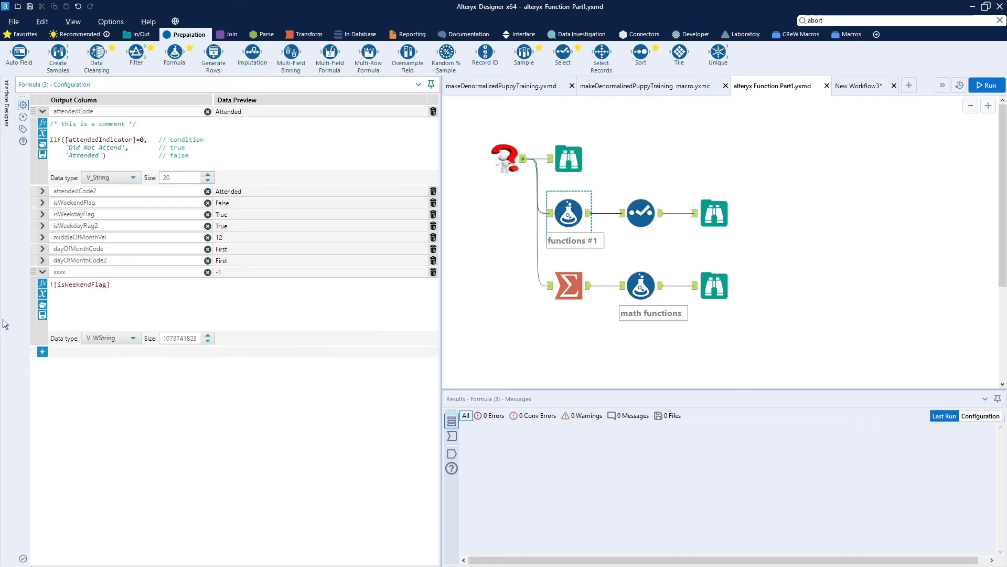
click(43, 314)
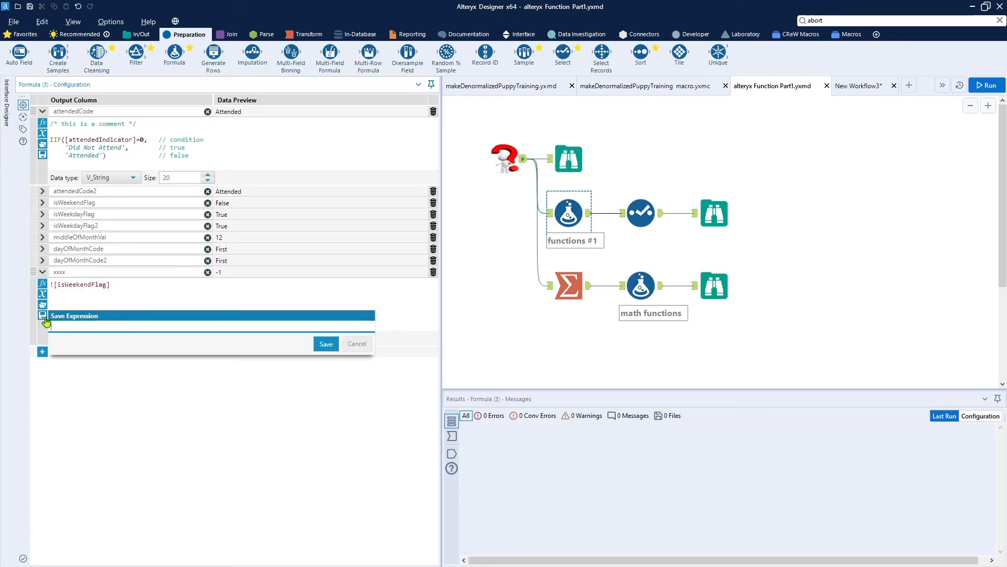
Step: Apply the saved expression "not weekend by negative" to the xxxx column, and delete that column from the functions #1 Formula tool
click(65, 299)
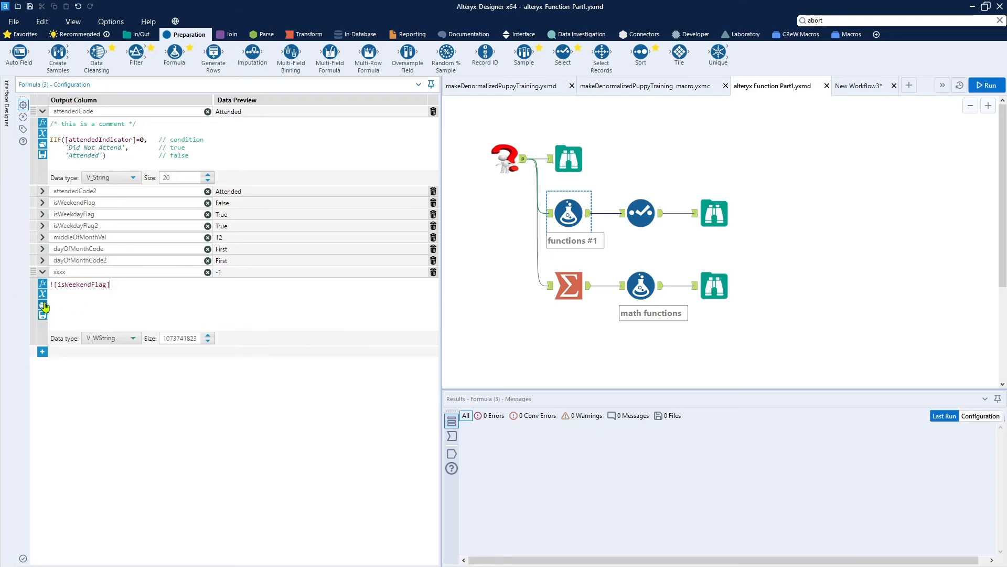
click(43, 306)
click(58, 442)
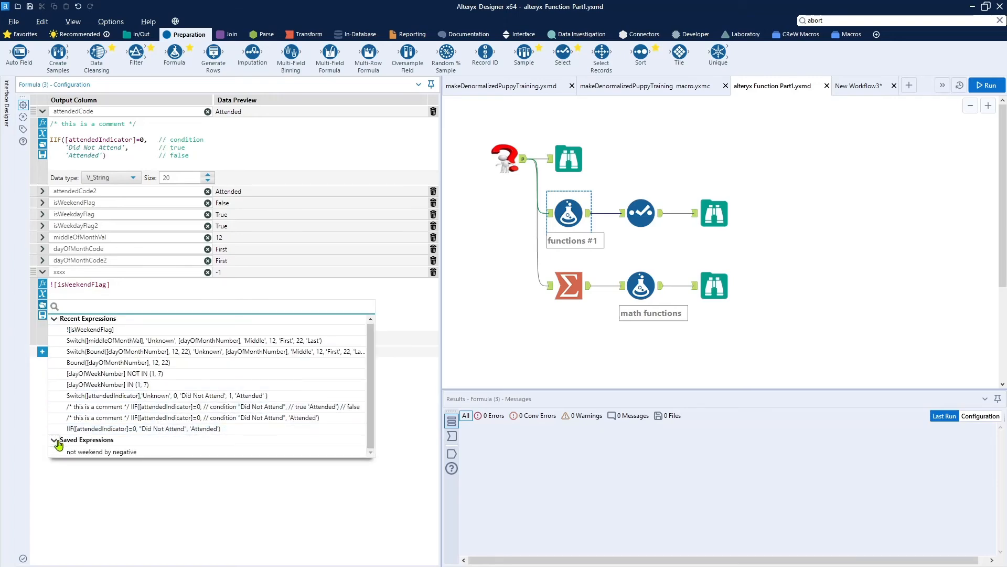
click(90, 452)
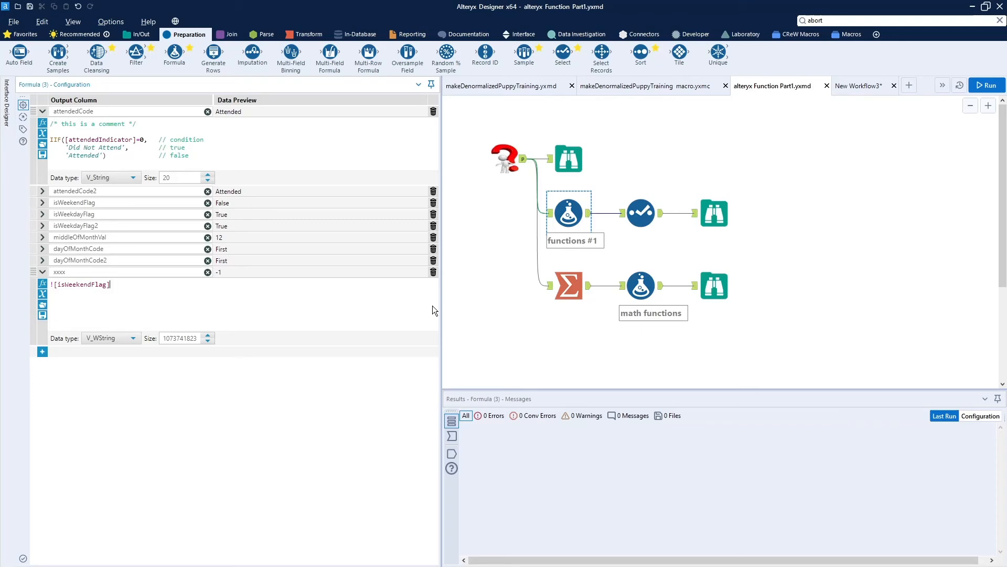
click(433, 271)
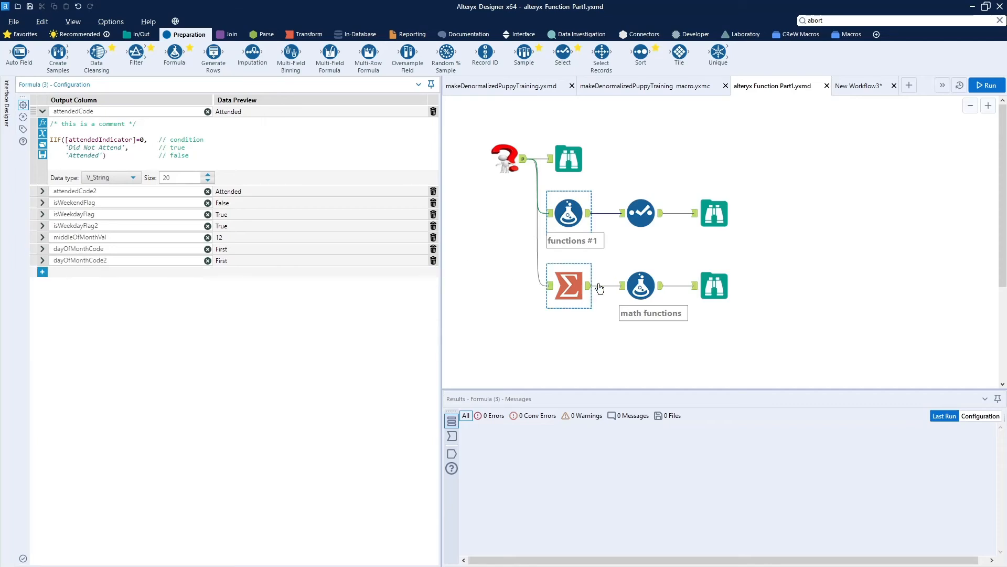
Step: Inspect the avgCeil expression in the math functions Formula tool, and check the connected Browse results and Summarize settings
click(635, 290)
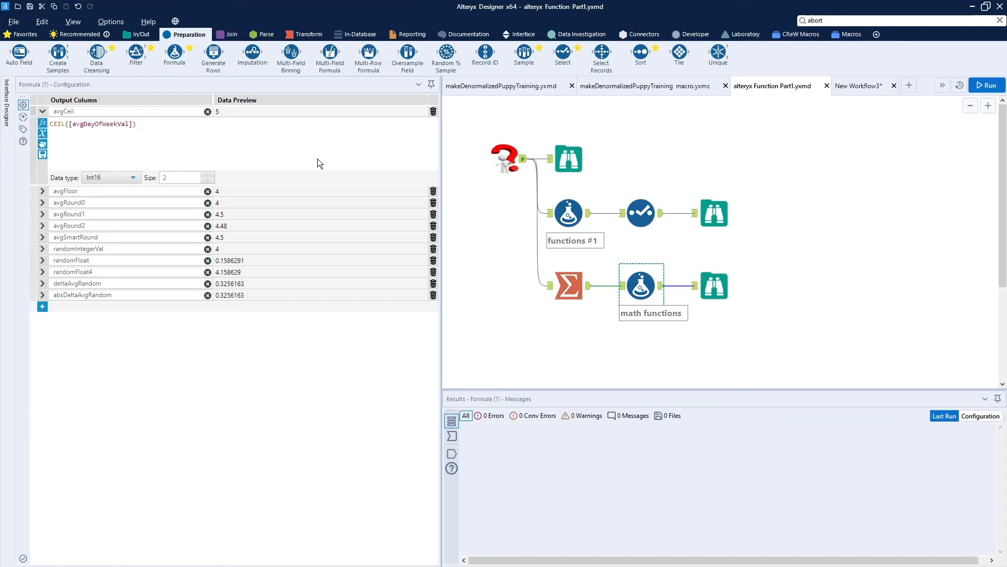
click(187, 141)
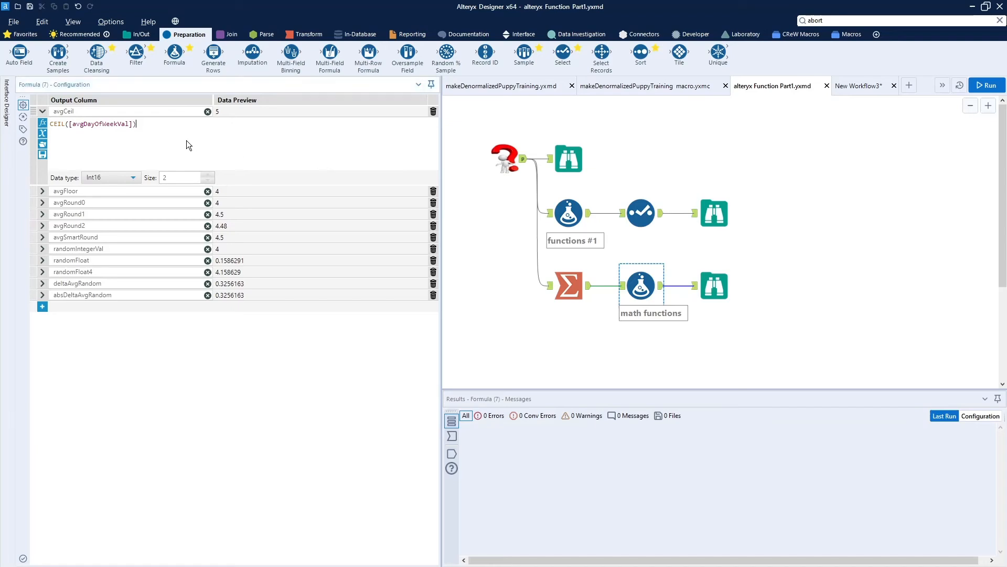
ctrl+scroll(187, 140, up, 3)
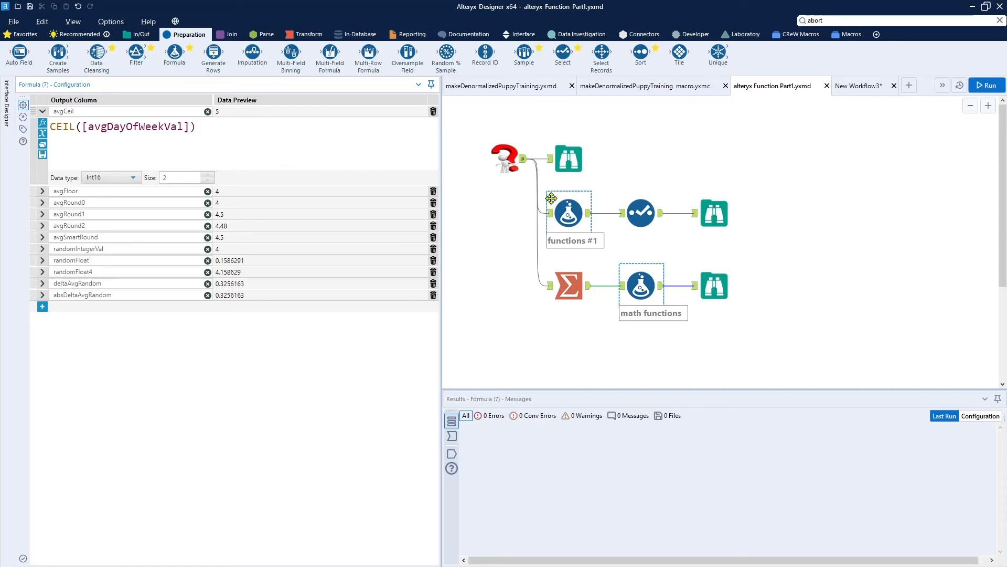
click(715, 291)
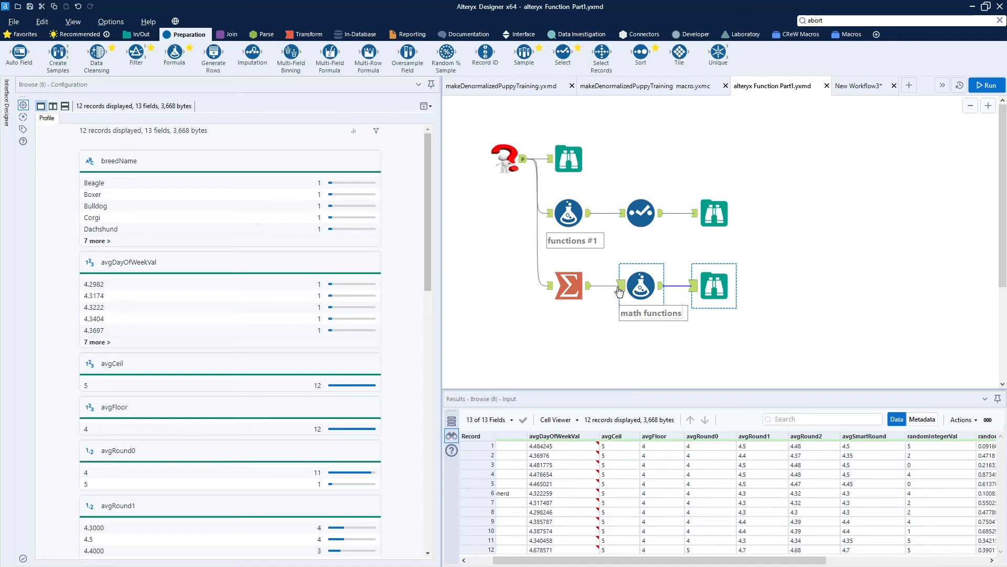
click(568, 286)
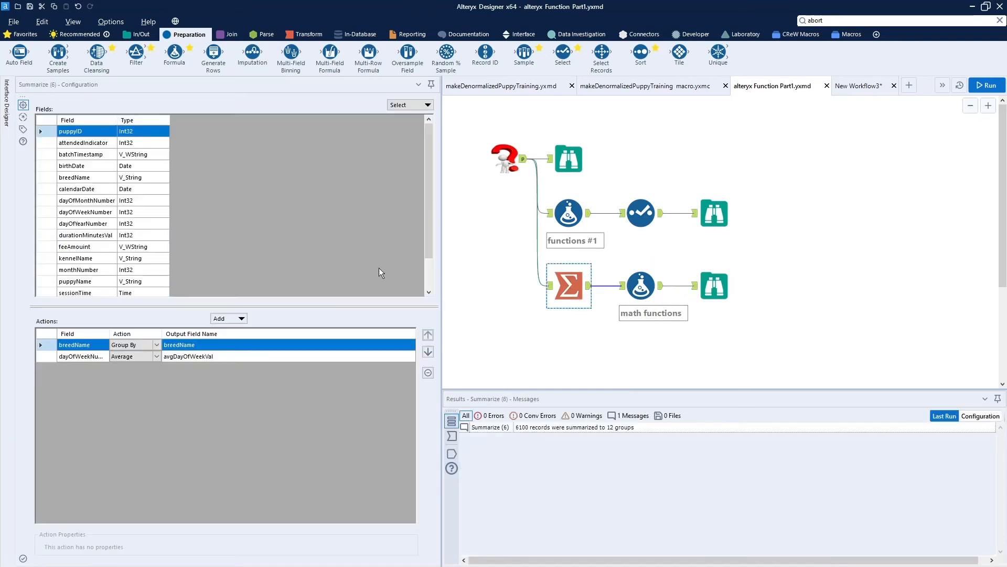
Step: View the avgFloor expression of the math functions Formula tool enlarged, and compare it with the Browse results
click(641, 285)
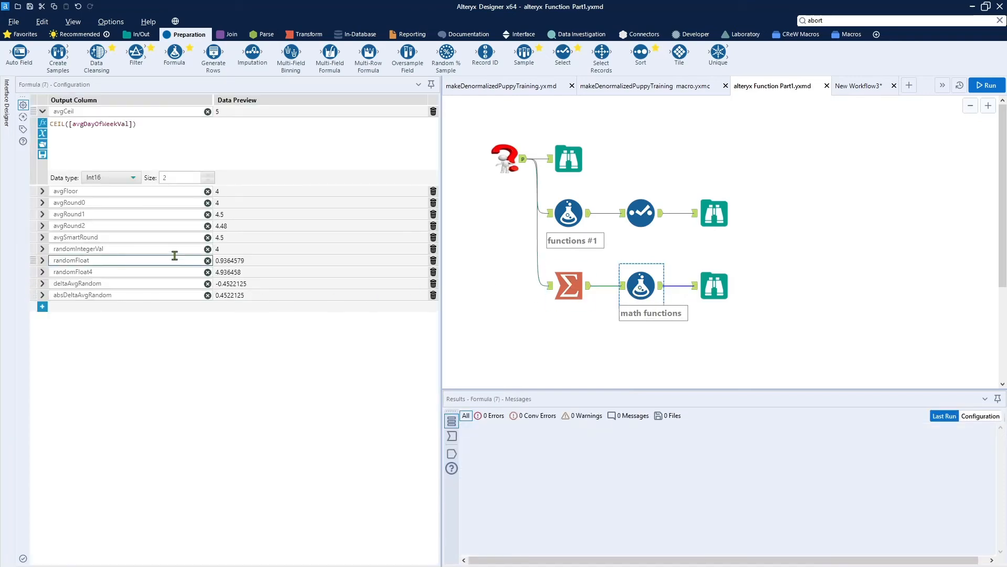
click(41, 192)
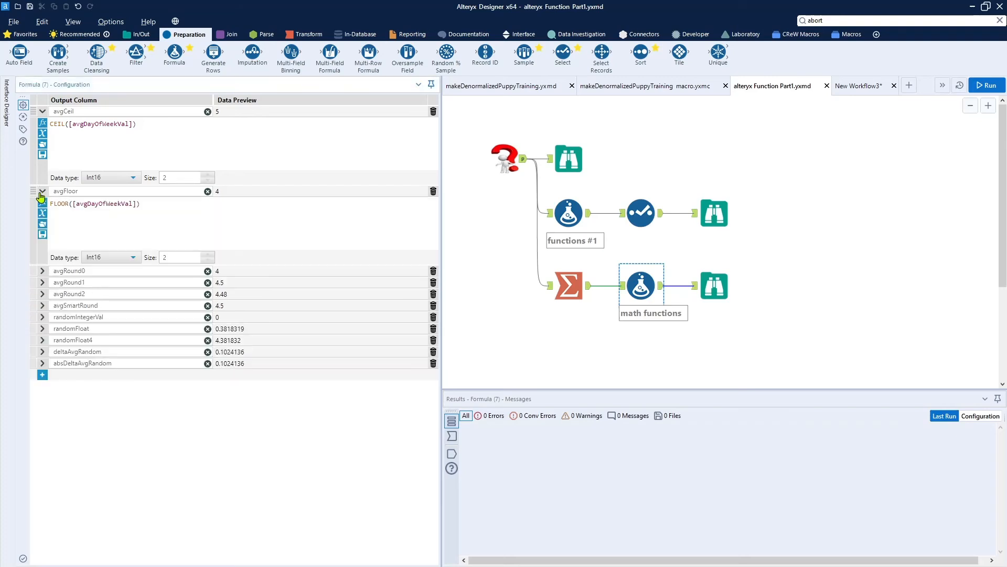
scroll(125, 228, up, 3)
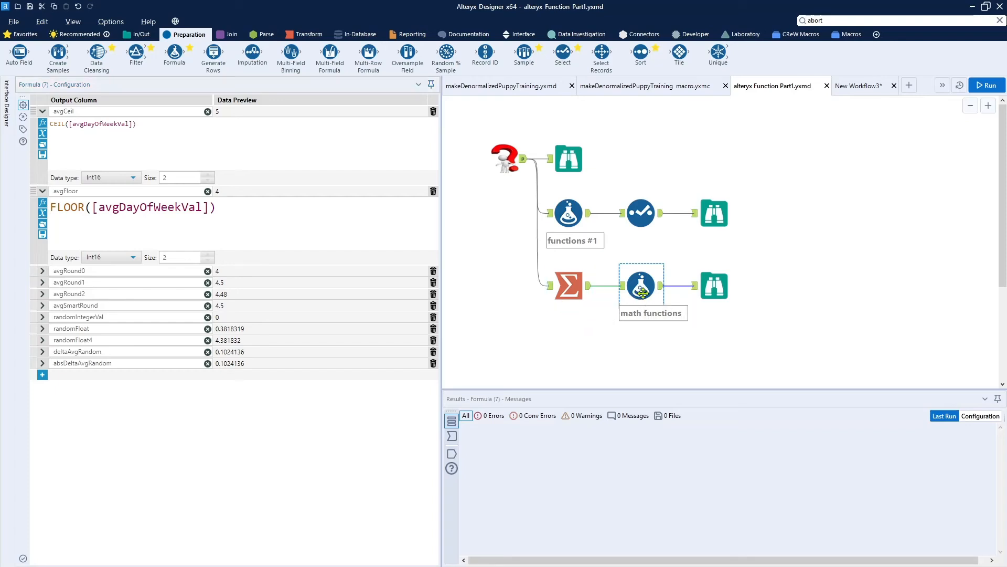
click(715, 287)
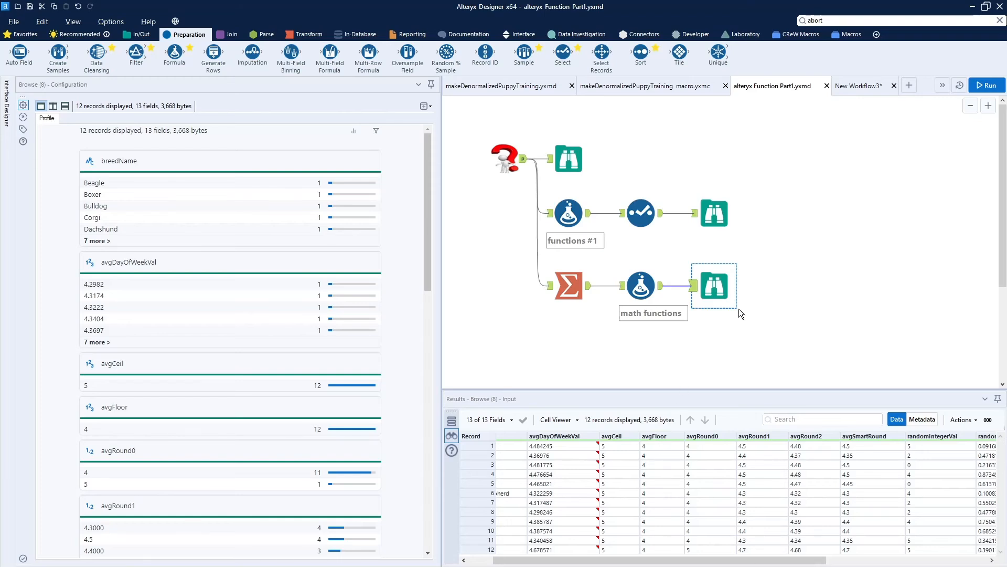
Step: Expand the avgRound0, avgRound1 and avgRound2 expressions in the math functions Formula tool and enlarge their text for comparison
click(641, 285)
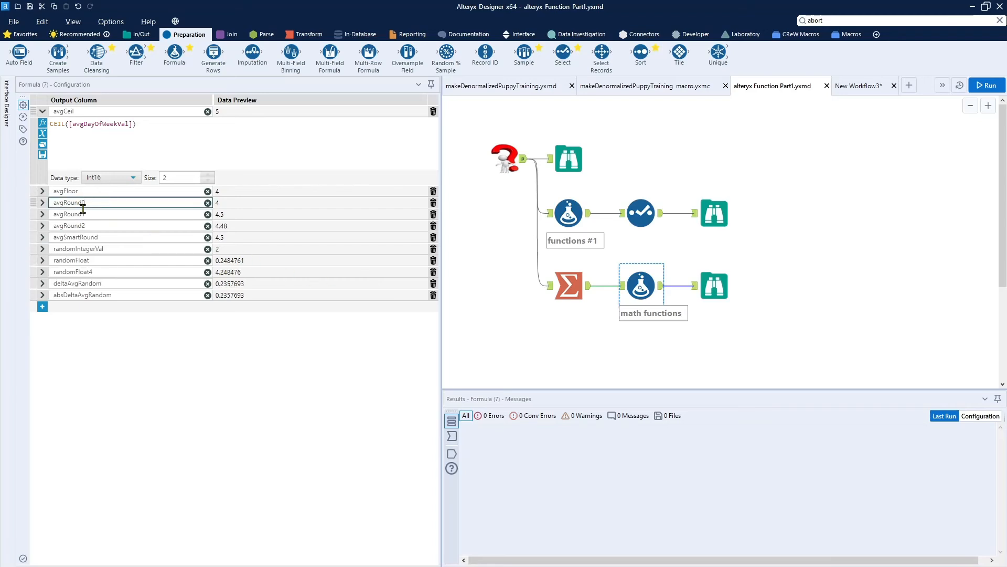
click(43, 203)
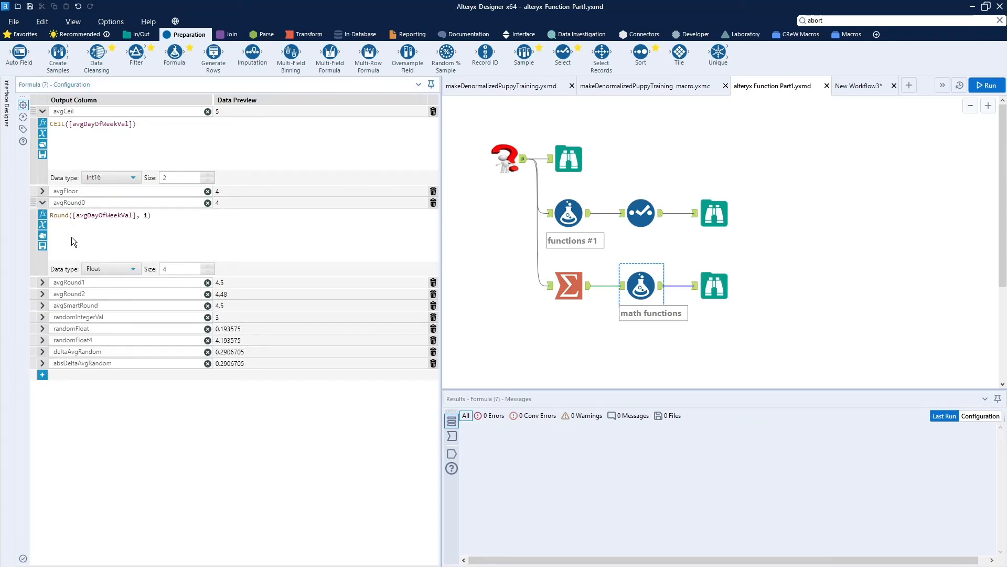
click(43, 286)
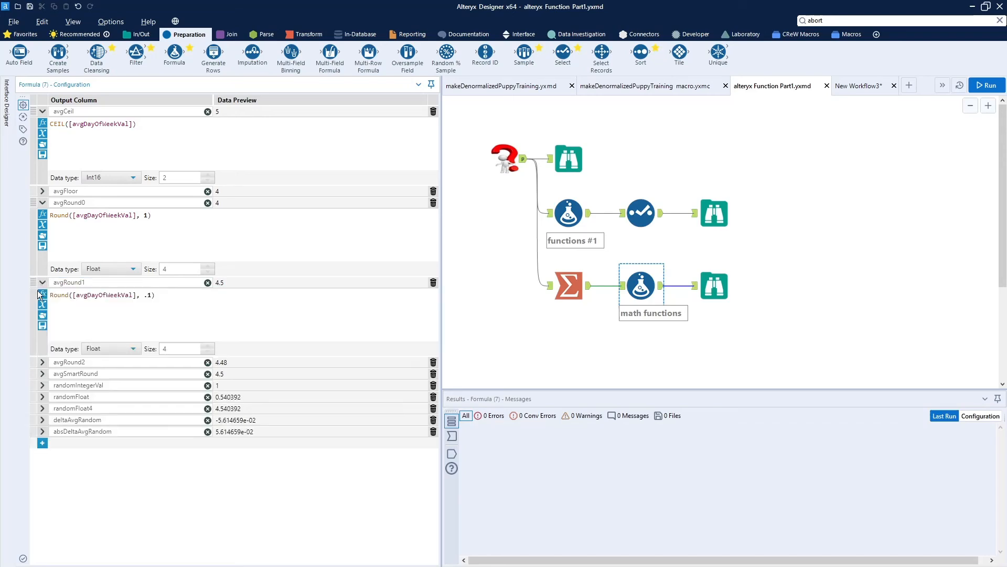
click(42, 362)
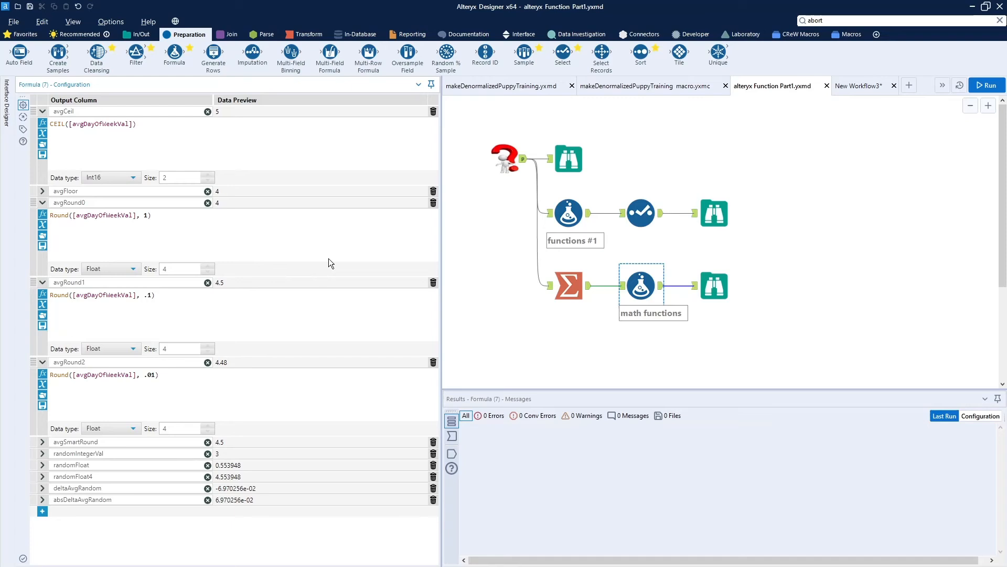
scroll(338, 242, up, 5)
scroll(324, 317, up, 5)
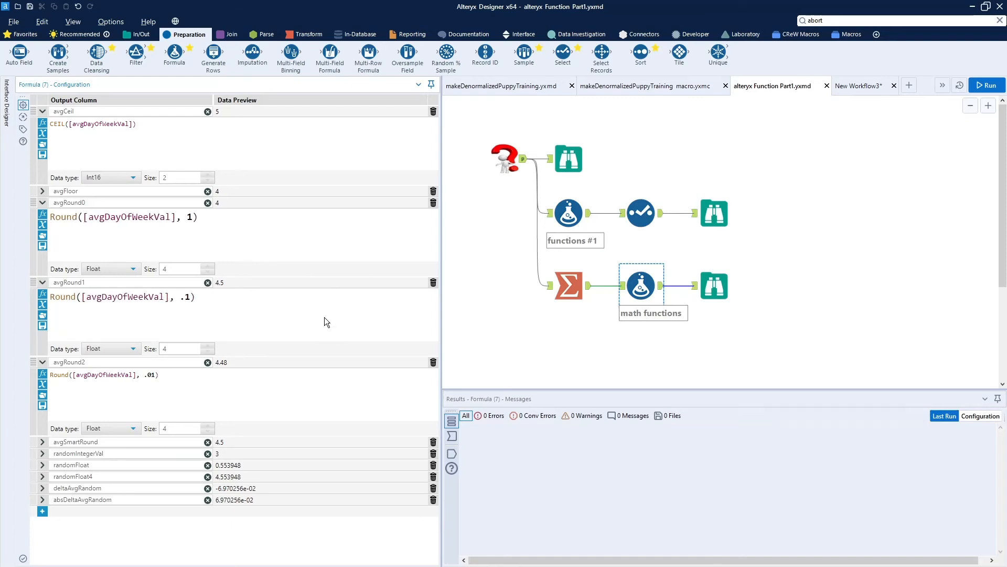
scroll(322, 402, up, 5)
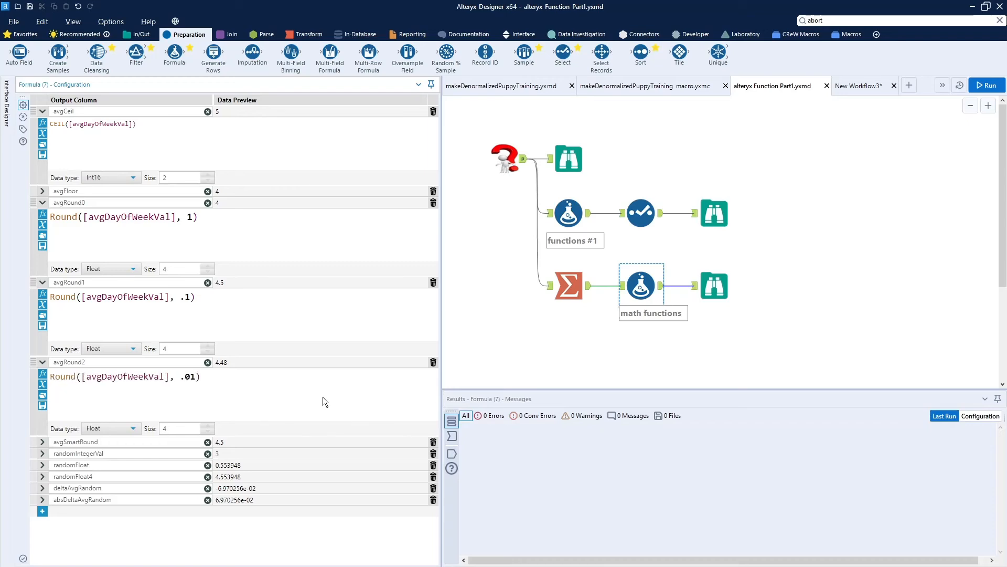
scroll(331, 234, up, 2)
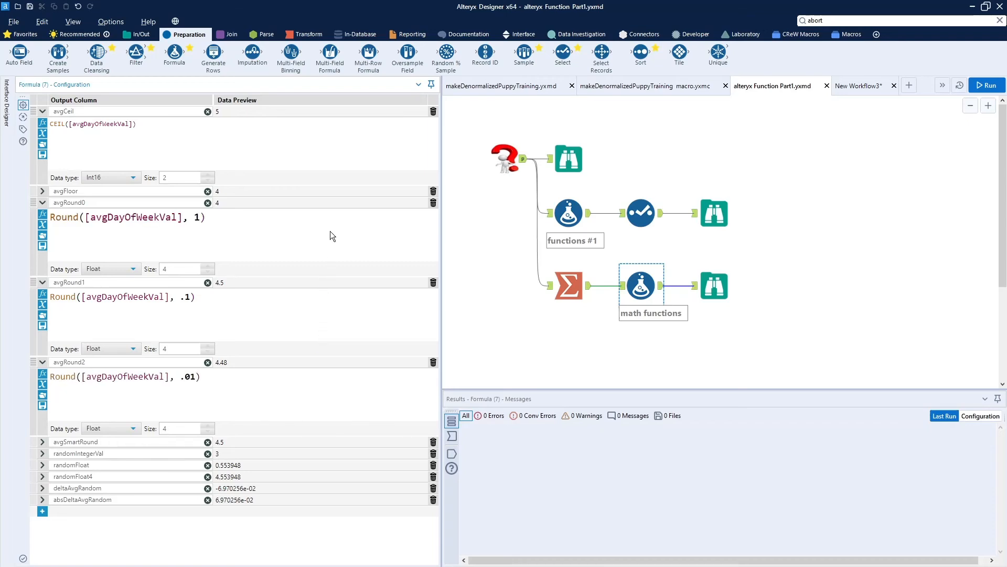
click(330, 304)
scroll(330, 303, up, 2)
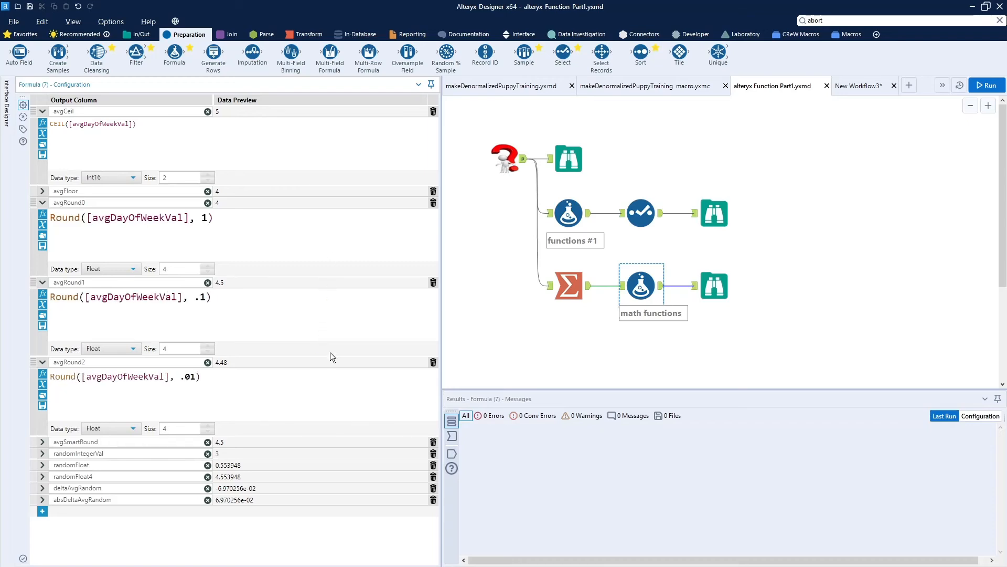
scroll(330, 393, up, 1)
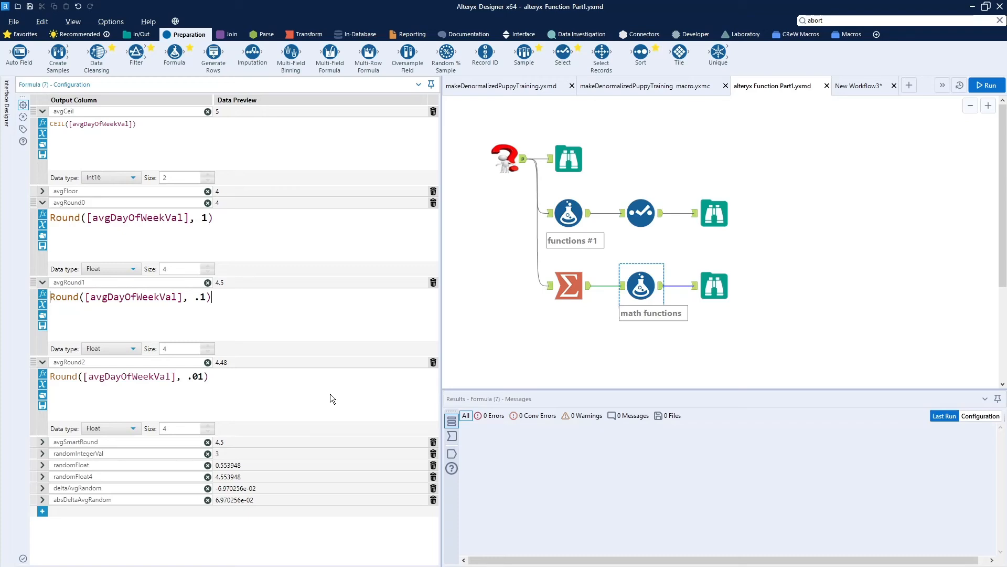
click(290, 298)
Step: Bring up the function suggestions for "round" on a new line of the avgRound0 expression, and remove the word again
click(208, 218)
key(Return)
text(round)
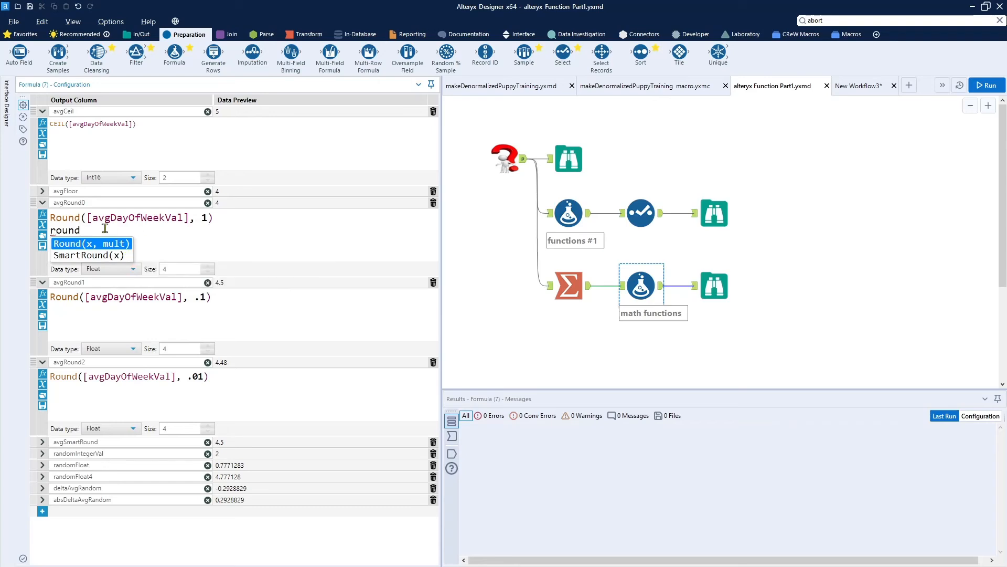
double_click(61, 228)
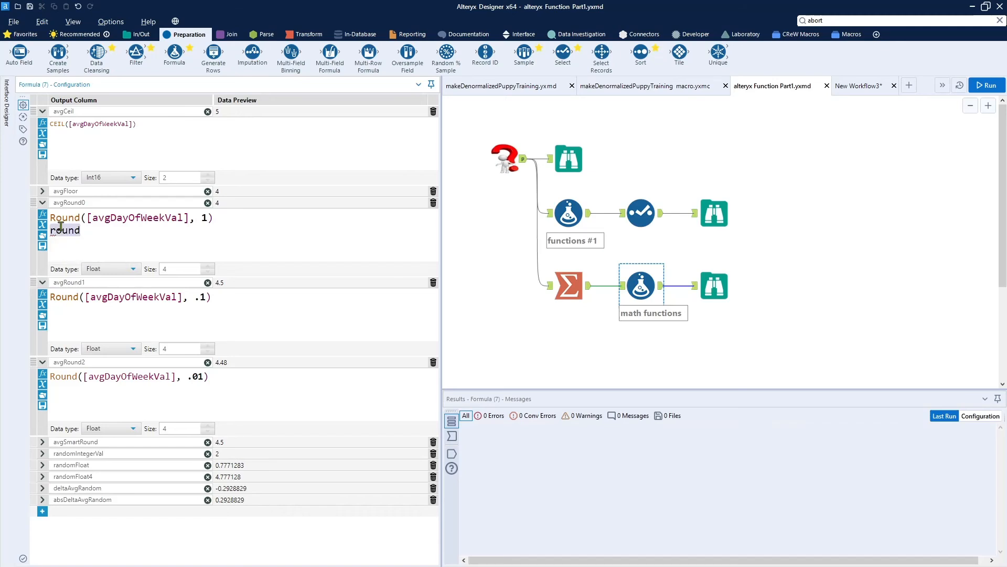
key(BackSpace)
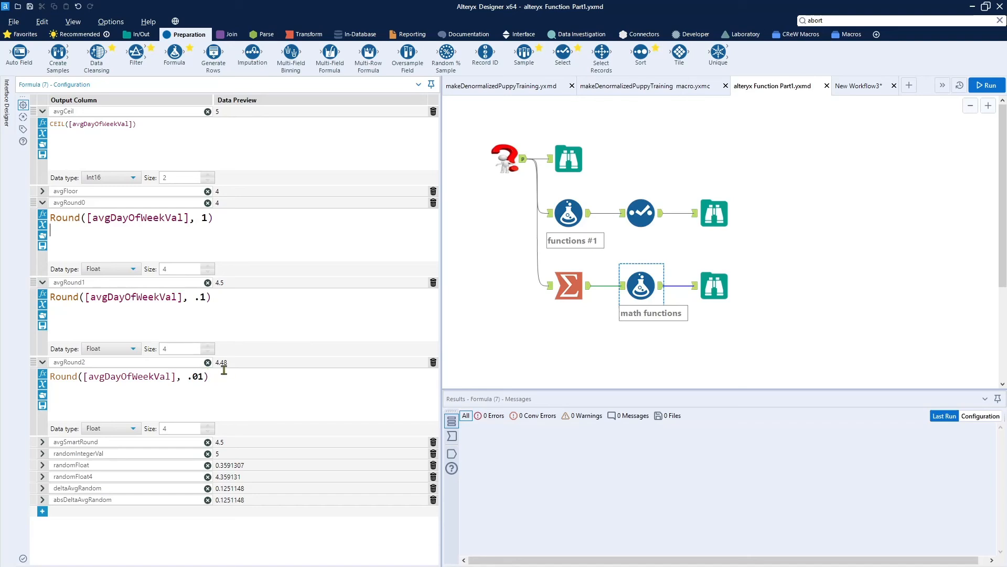
click(237, 230)
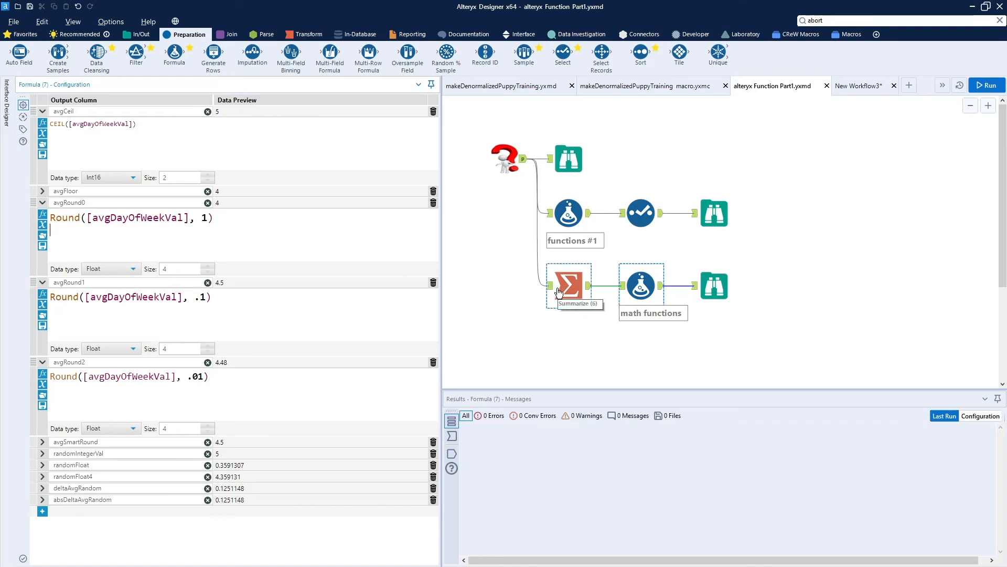
Step: Examine the rounded average columns in the results of the Browse tool after the math functions Formula tool
click(712, 294)
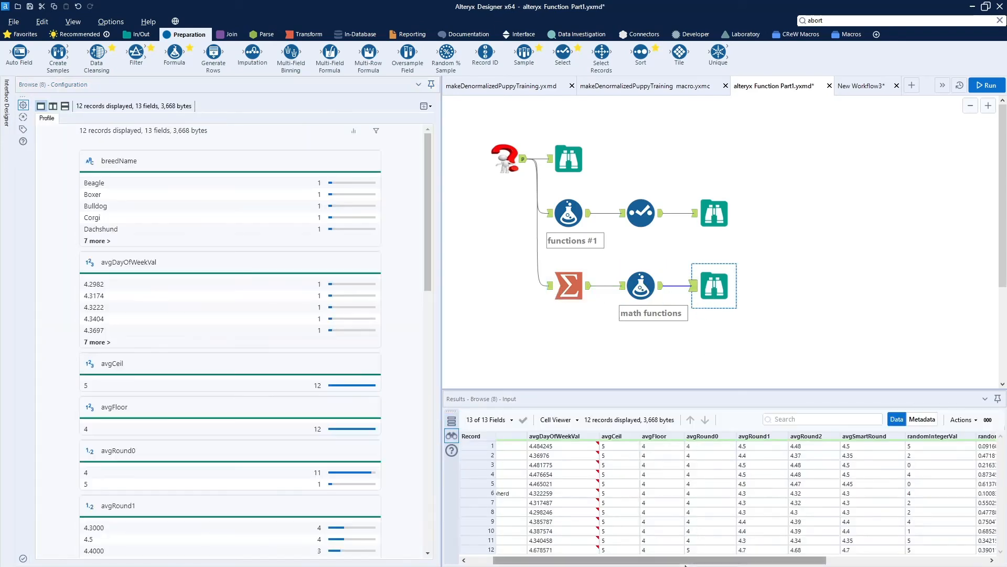
drag(691, 564, 737, 564)
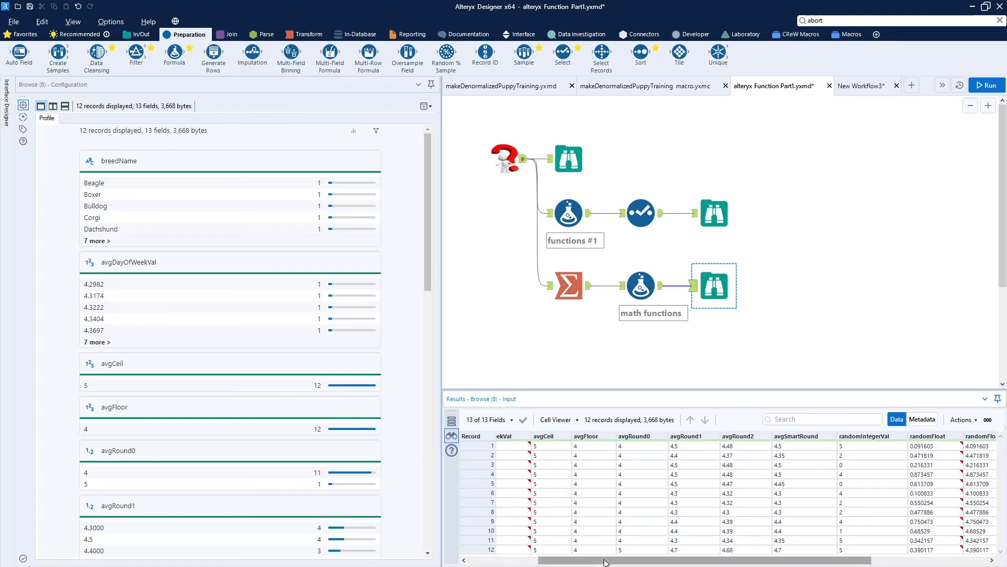
drag(603, 560, 553, 561)
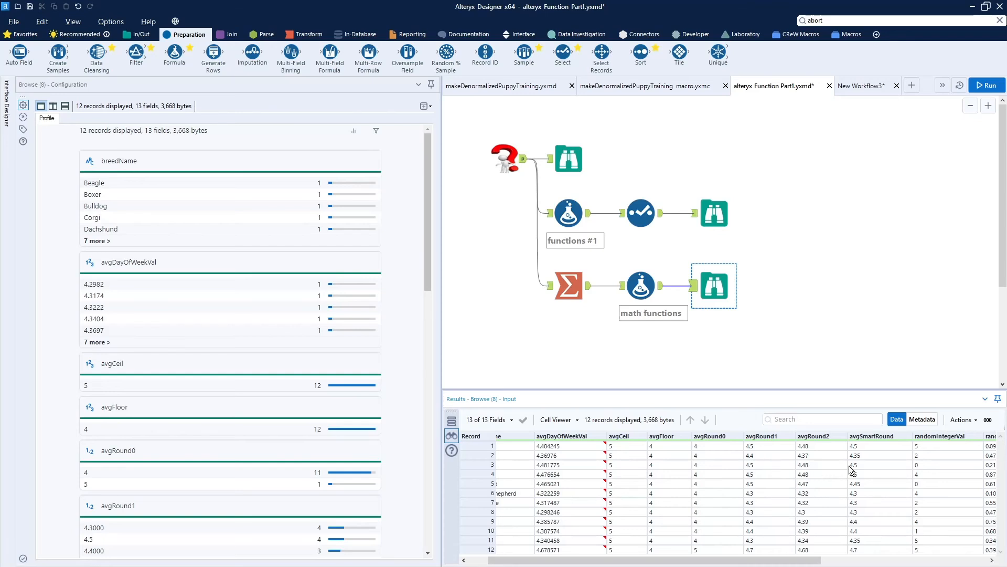
Step: View the avgSmartRound expression in the math functions Formula tool and check its column in the Browse results
click(641, 284)
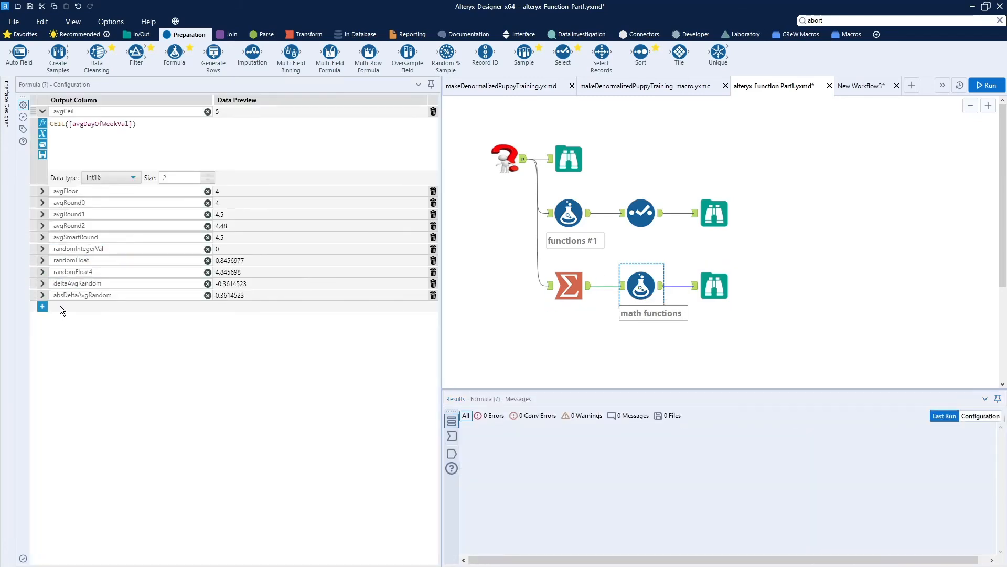
click(42, 238)
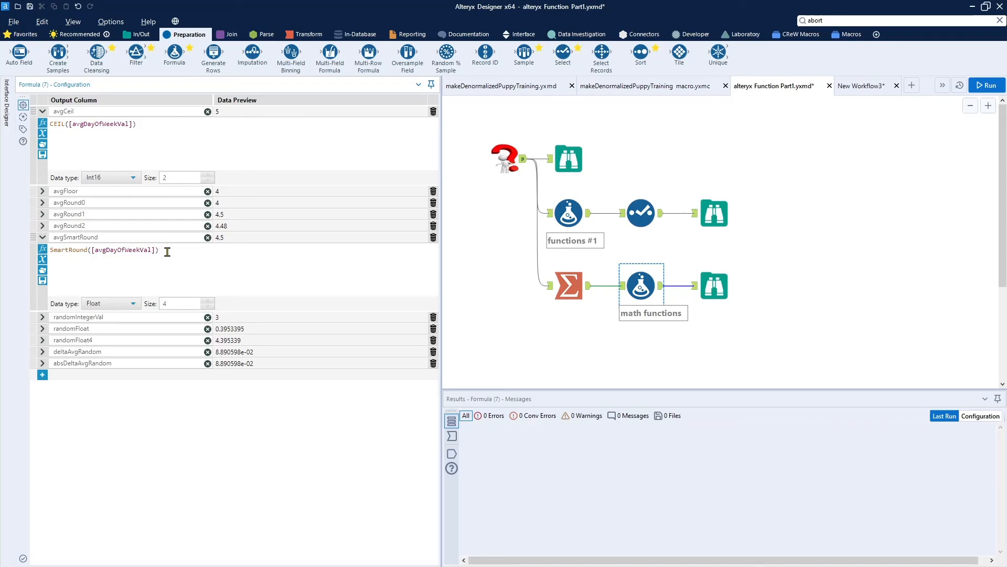
click(713, 286)
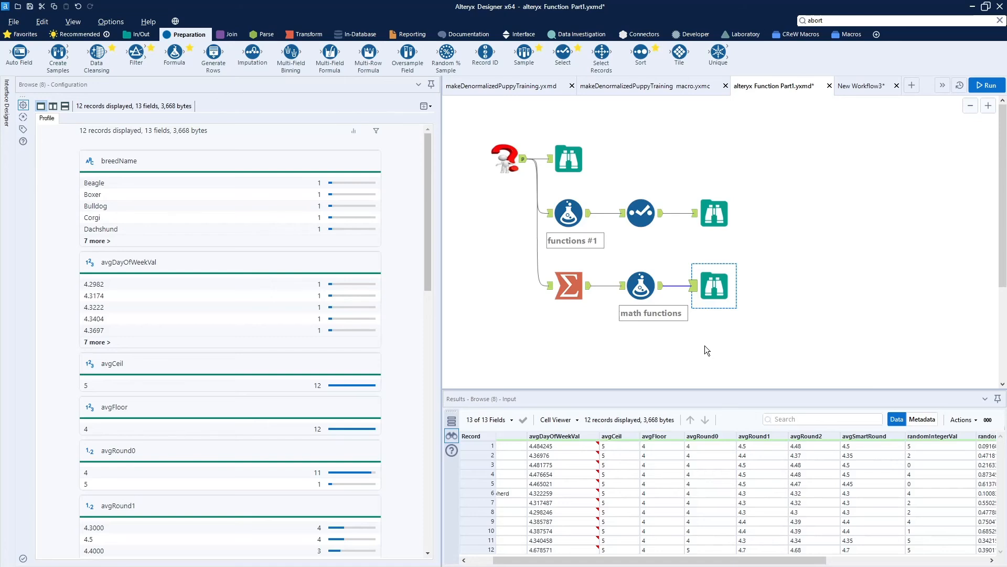
Step: Expand the randomIntegerVal and randomFloat expressions in the math functions Formula tool to examine the RandInt and RAND functions
ctrl+click(641, 286)
click(641, 287)
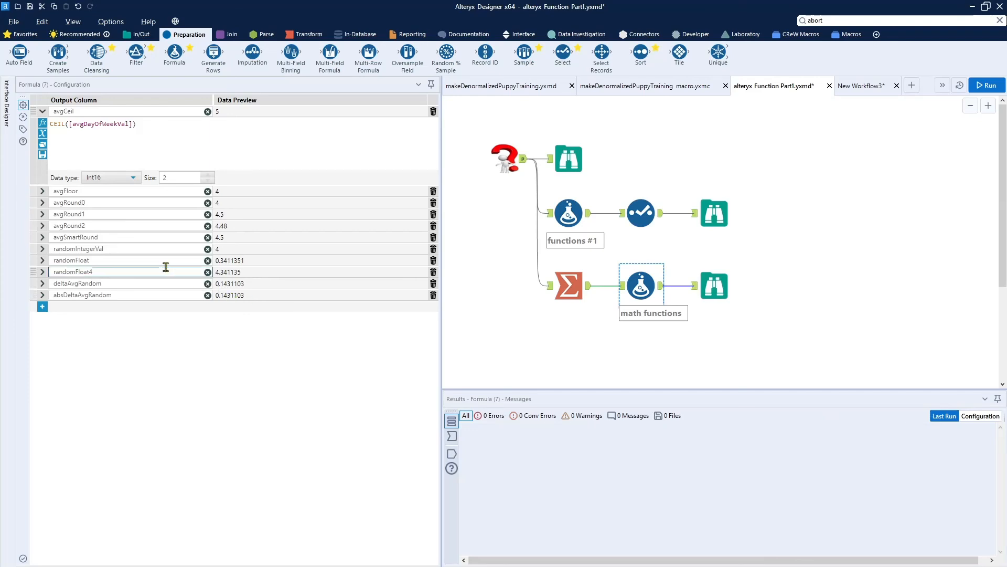
click(42, 249)
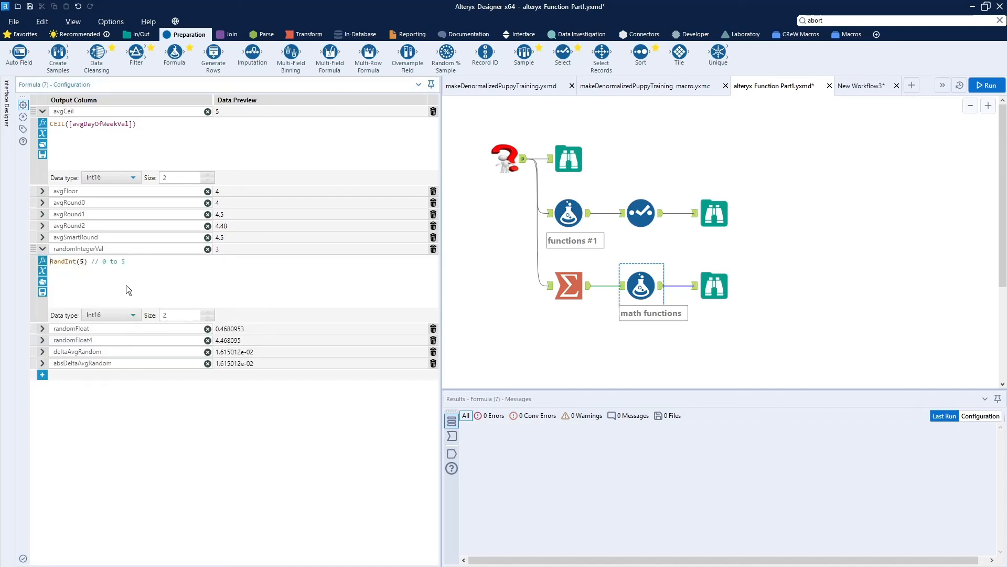
scroll(126, 285, up, 4)
click(42, 328)
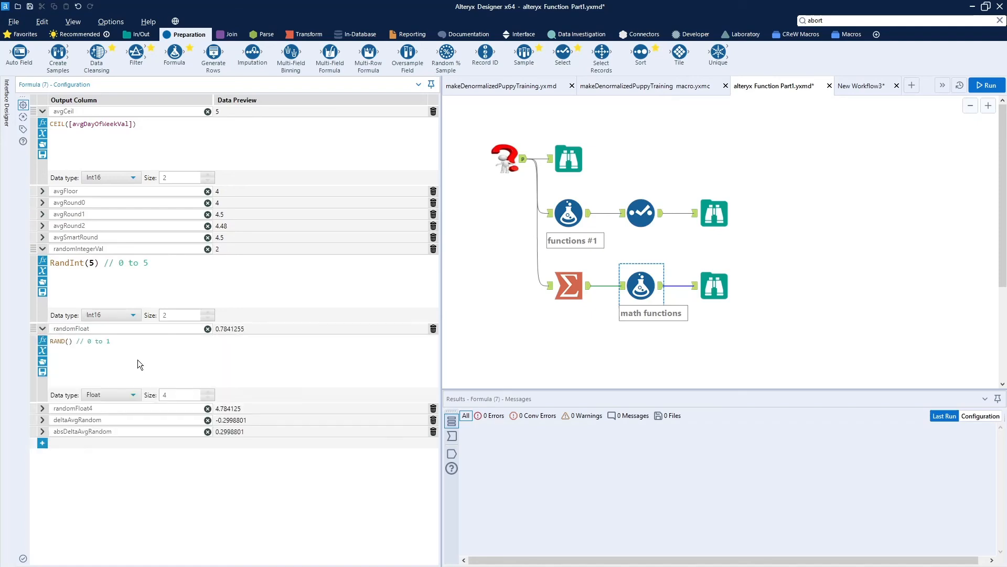
Step: Expand the randomFloat4 expression in the math functions Formula tool and view the random number columns in the Browse results
scroll(185, 363, up, 4)
click(43, 409)
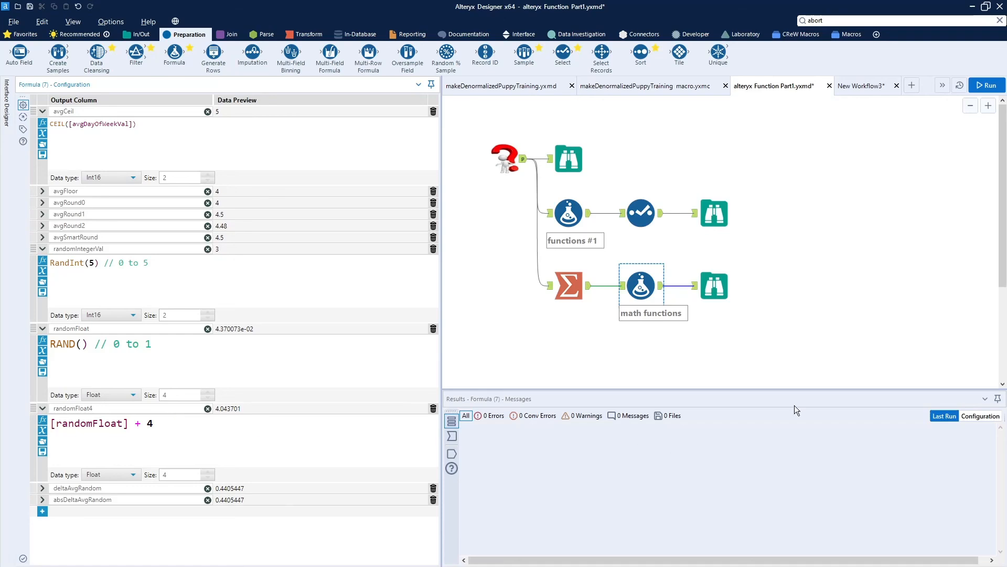
click(712, 282)
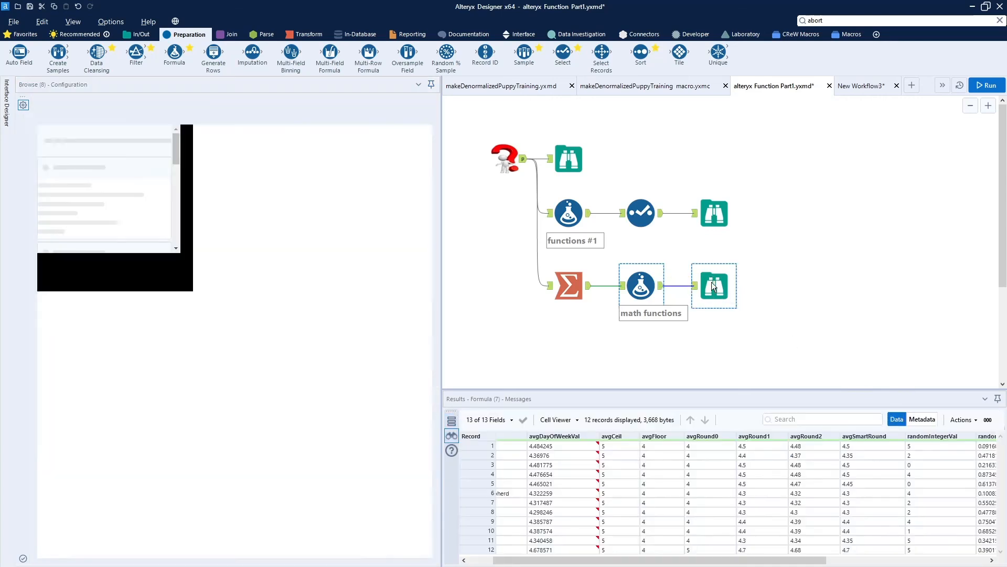
drag(741, 562, 884, 565)
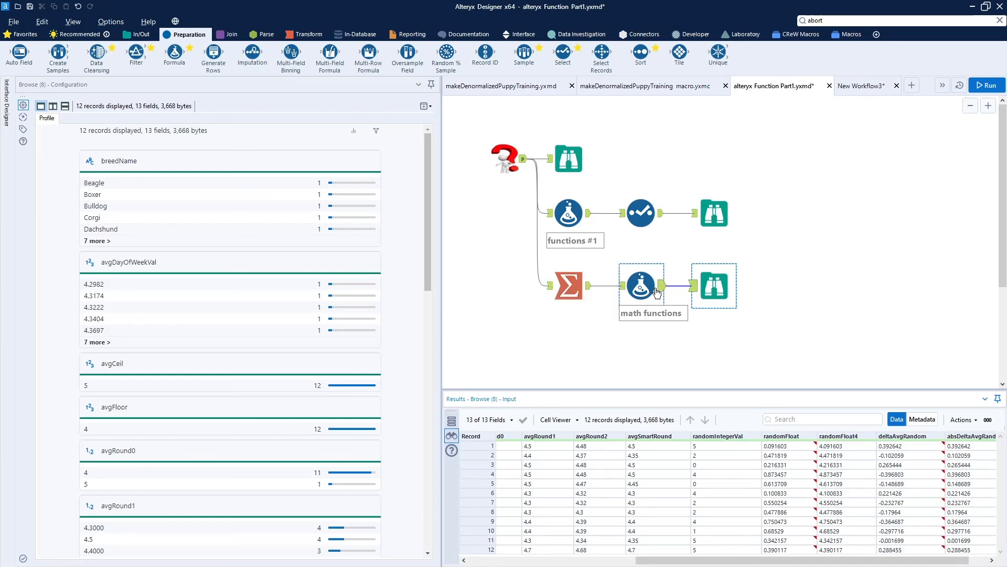
Step: Change the randomFloat4 expression in the math functions Formula tool to [randomFloat]*4
click(639, 285)
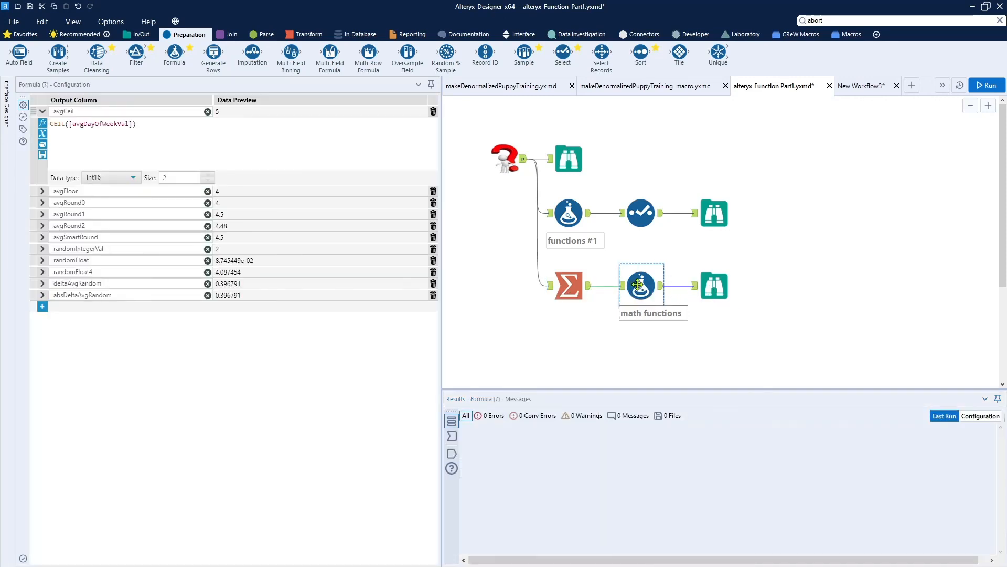
click(42, 272)
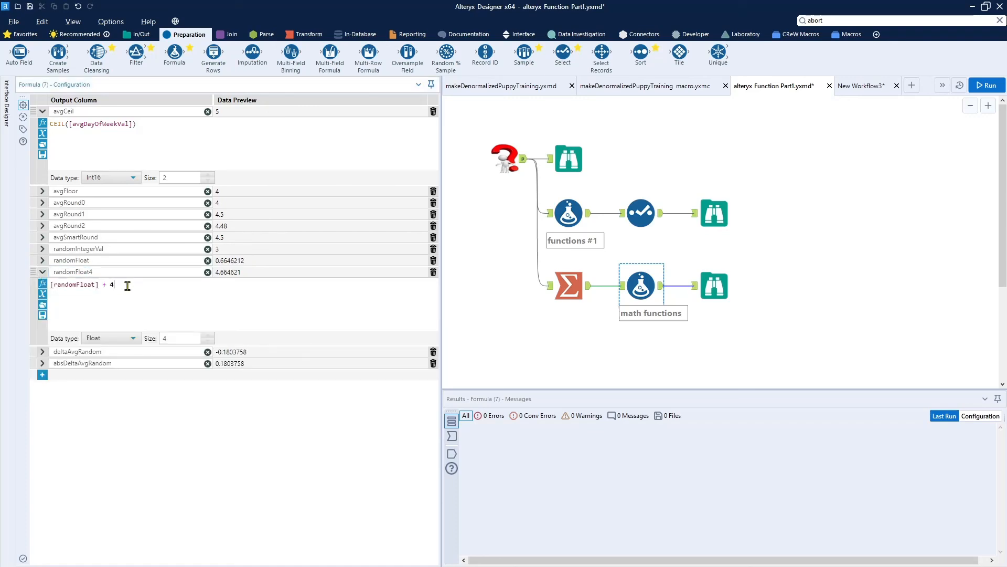
key(BackSpace)
key(BackSpace)
key(BackSpace)
key(BackSpace)
text(*4)
Step: Run the workflow and check the randomFloat4 column in the results of the Browse tool after the math functions
click(985, 93)
click(720, 290)
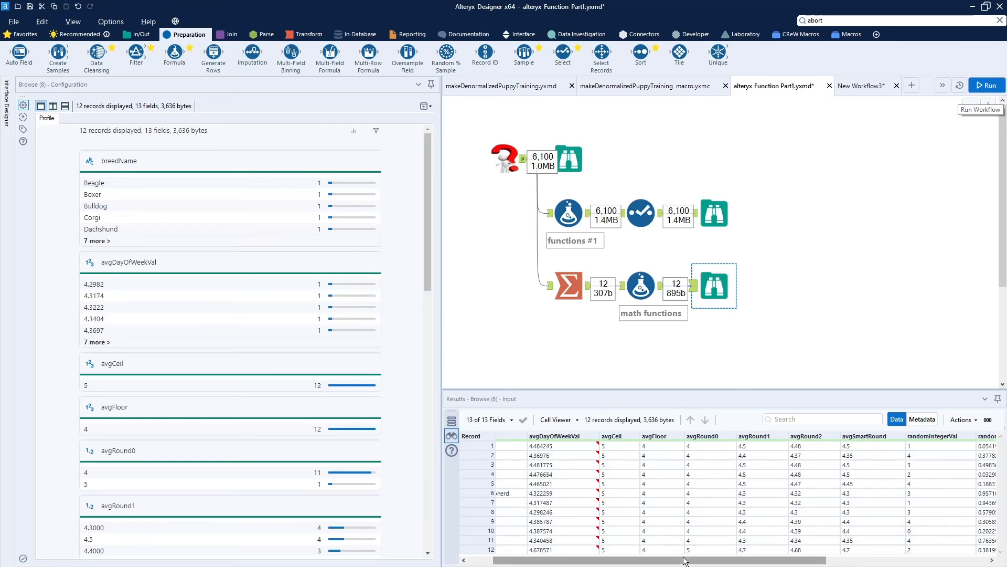
drag(685, 560, 846, 565)
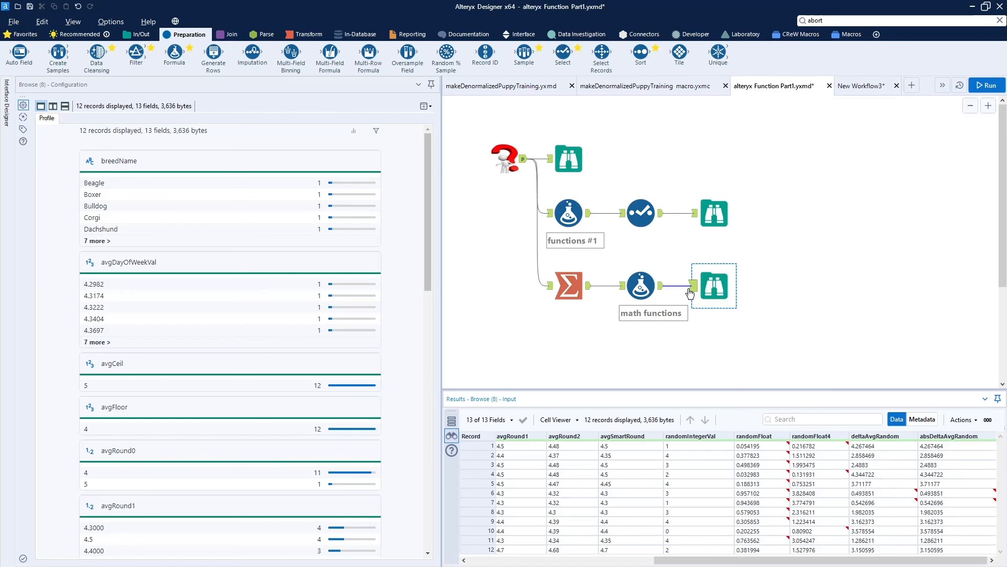
Step: Expand the deltaAvgRandom and absDeltaAvgRandom expressions in the math functions Formula tool to examine the subtraction and the ABS function
ctrl+click(656, 298)
click(634, 285)
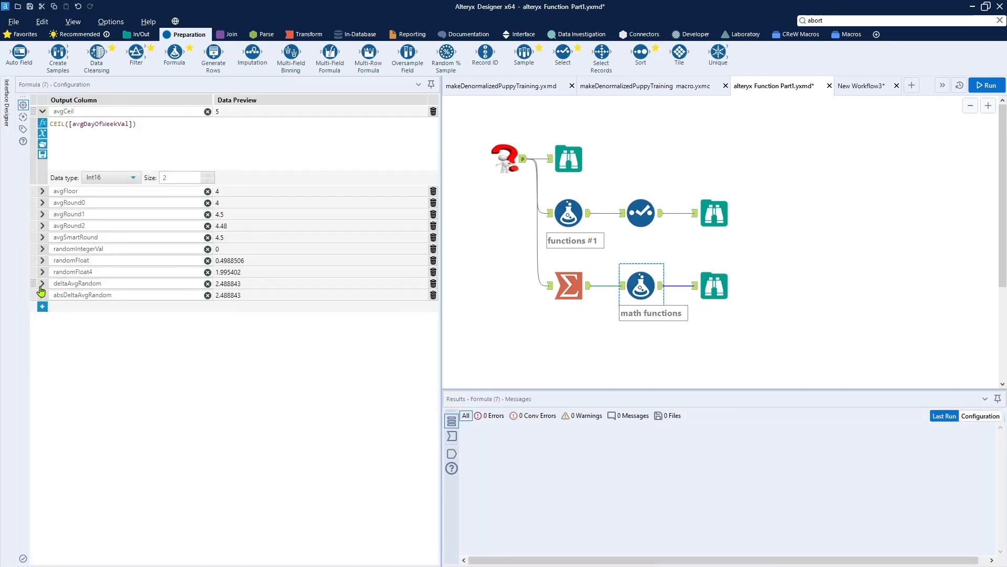
click(43, 284)
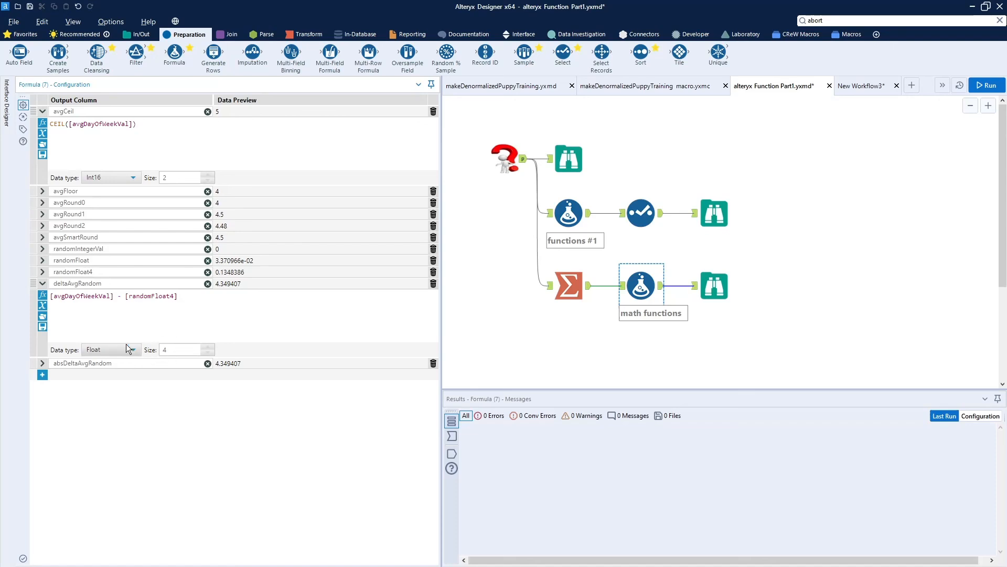
click(43, 367)
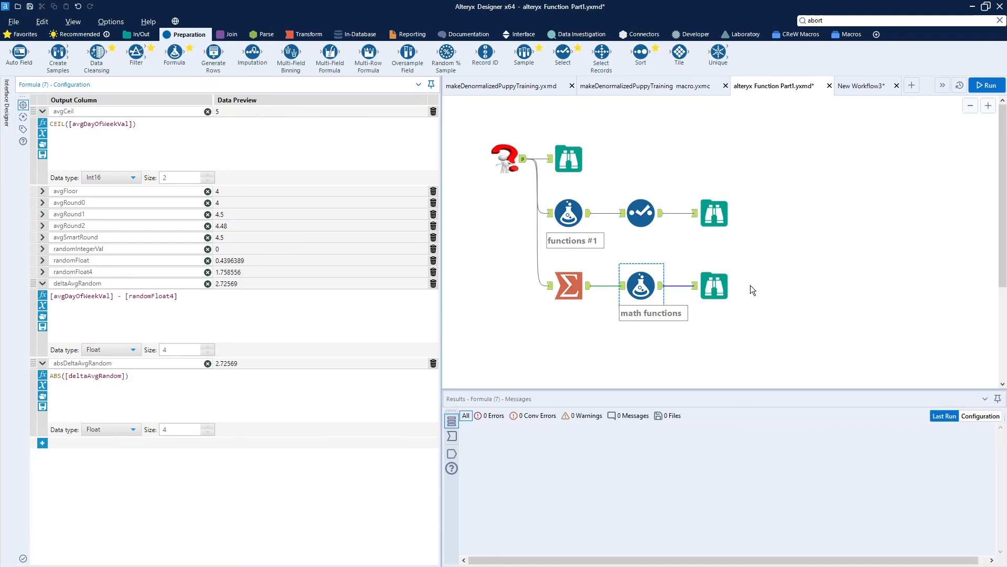
Step: Compare the deltaAvgRandom and absDeltaAvgRandom columns in the Browse results, and rerun the workflow to view the randomFloat4 column profile
click(719, 279)
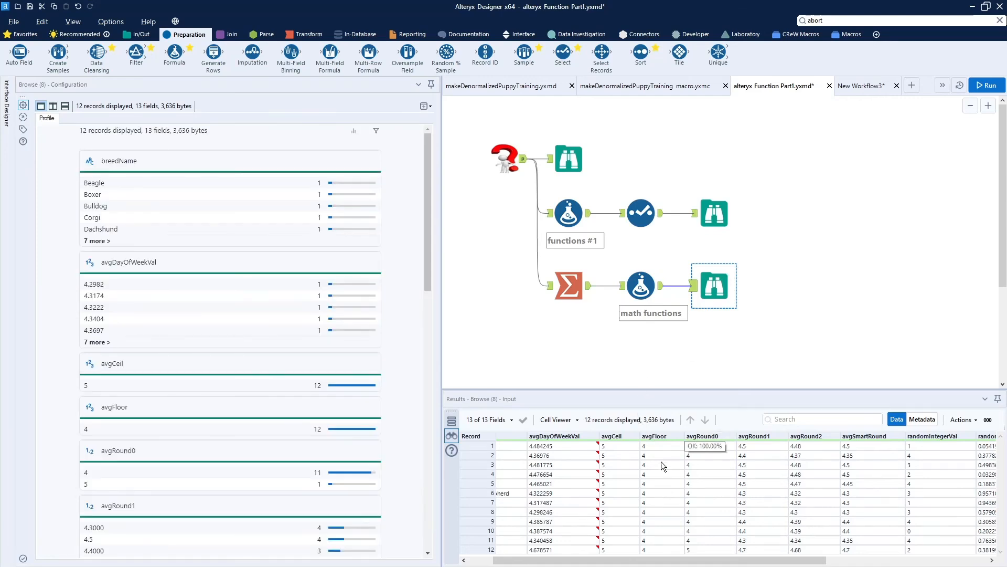
drag(634, 563, 882, 565)
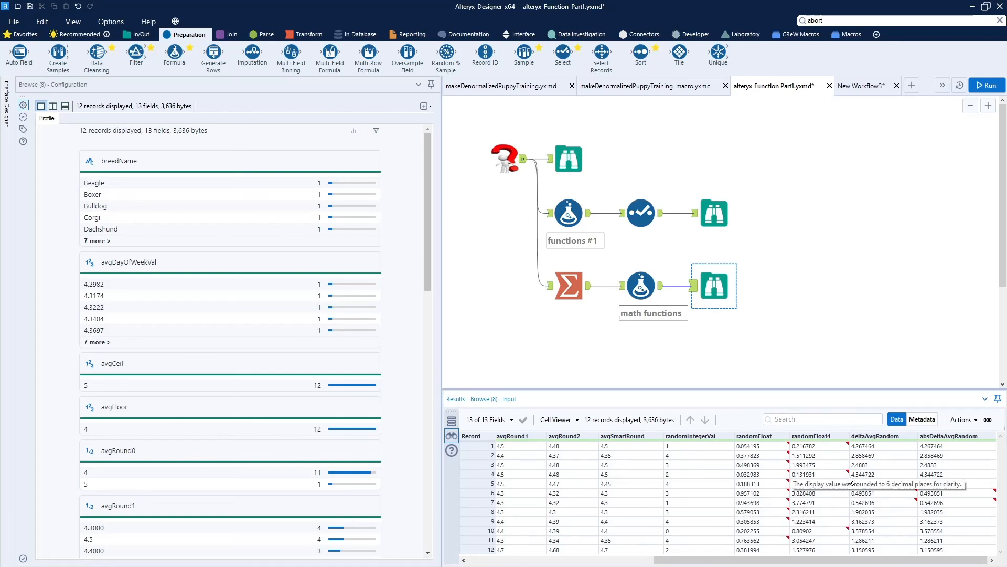
click(898, 464)
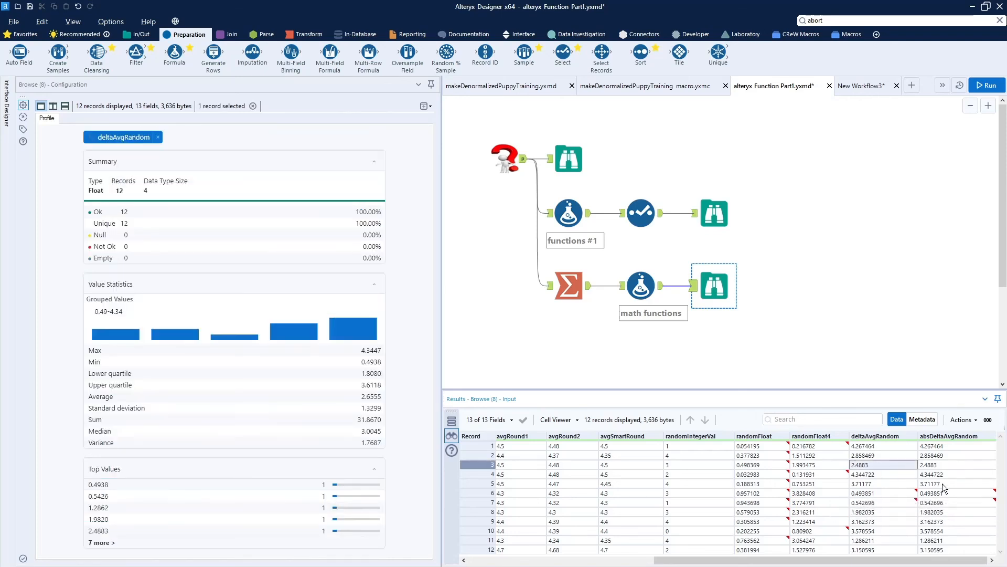
click(878, 502)
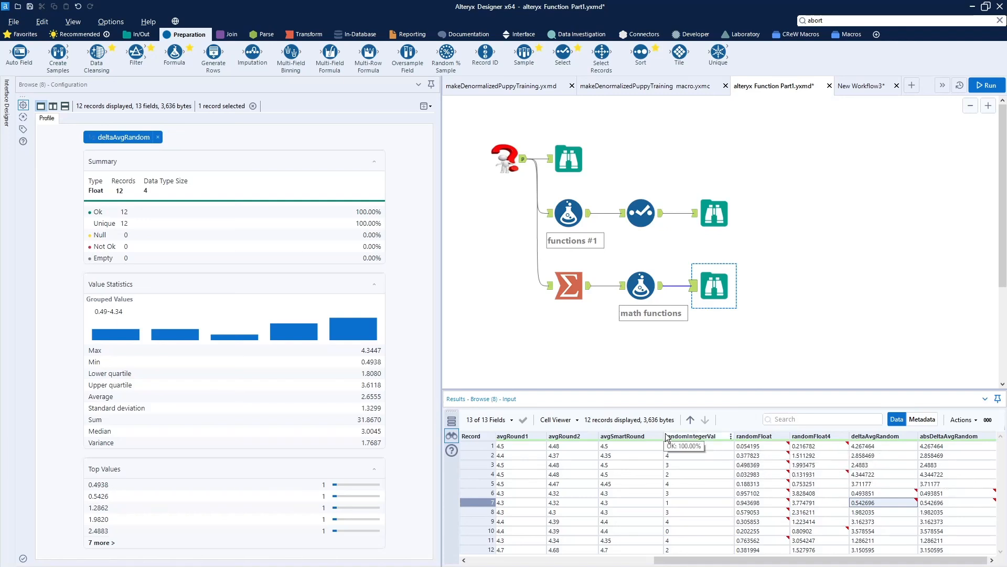
click(989, 86)
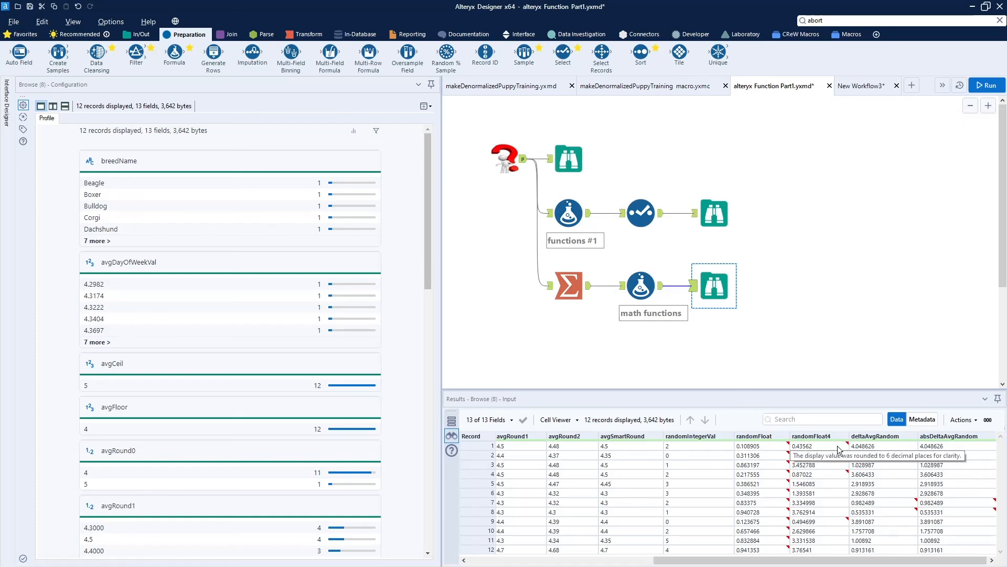
click(819, 437)
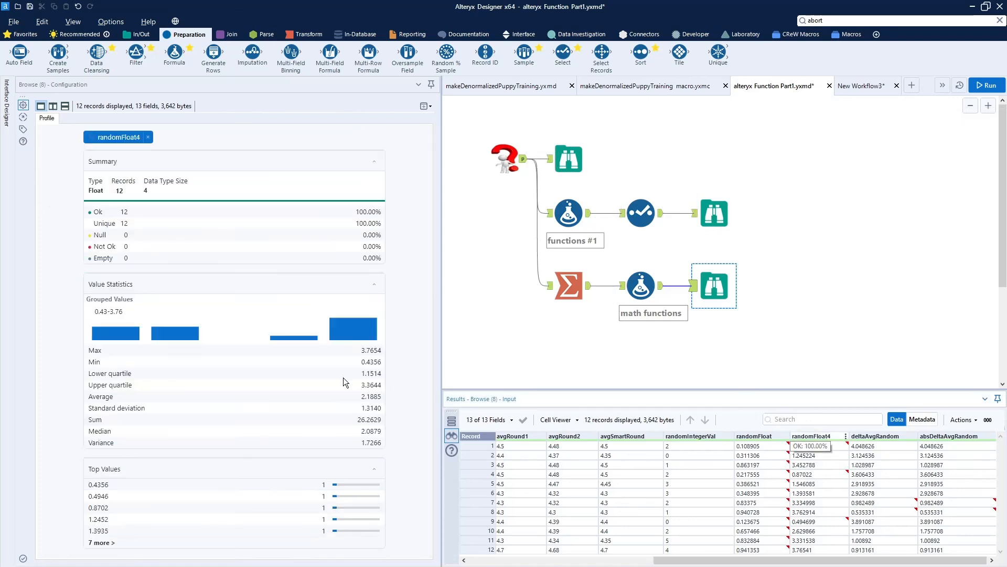
Step: Change the randomFloat4 expression in the math functions Formula tool to [randomFloat] - 4
click(640, 285)
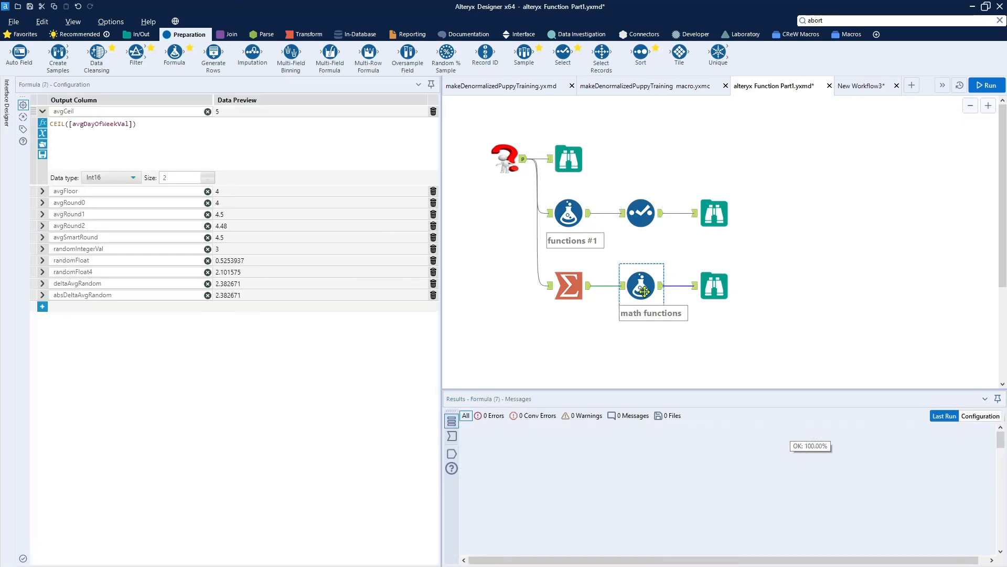
click(42, 272)
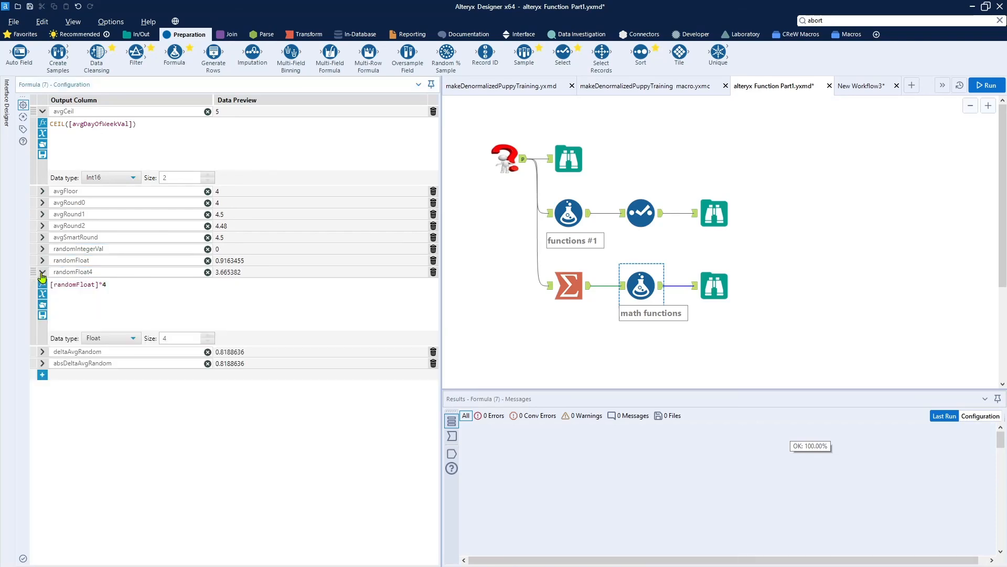
click(118, 281)
key(BackSpace)
key(BackSpace)
text(- 4)
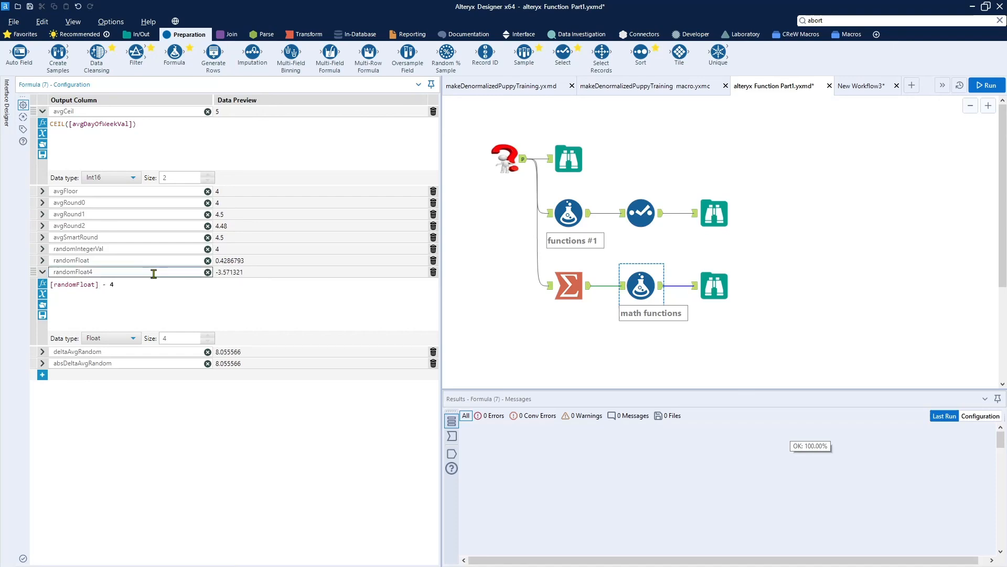
Step: Set the randomFloat4 expression back to [randomFloat] + 4 and leave the Formula tool's configuration
key(BackSpace)
key(BackSpace)
key(BackSpace)
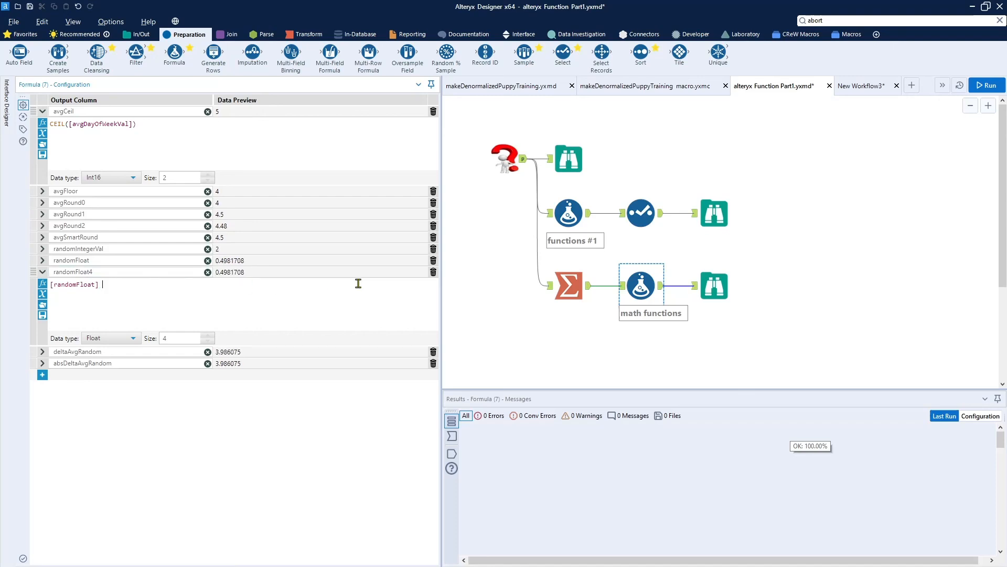
text(+ 4)
click(535, 318)
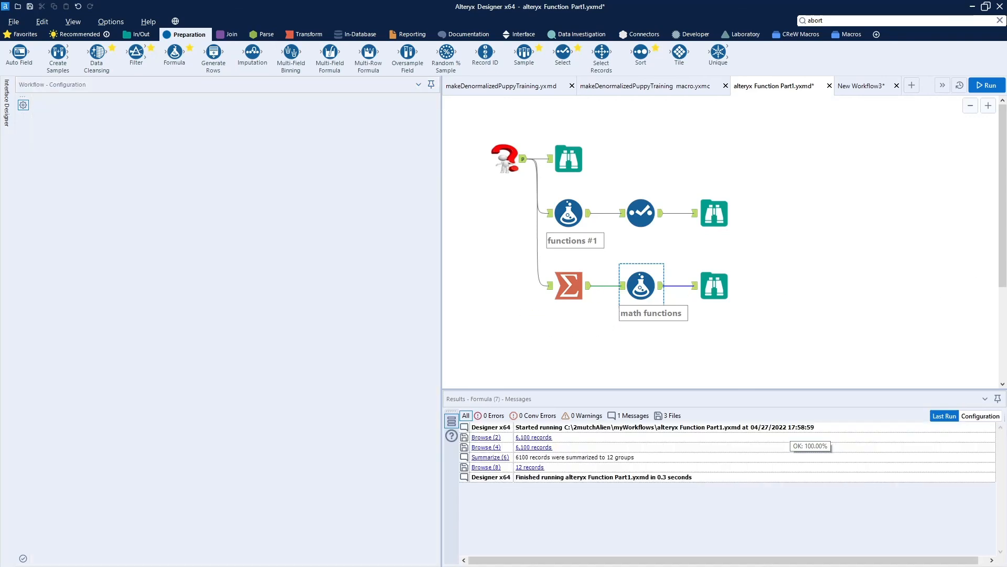
Step: Rerun the workflow and examine the delta and absolute delta columns in the Browse results, returning to the breedName column
click(979, 86)
click(714, 286)
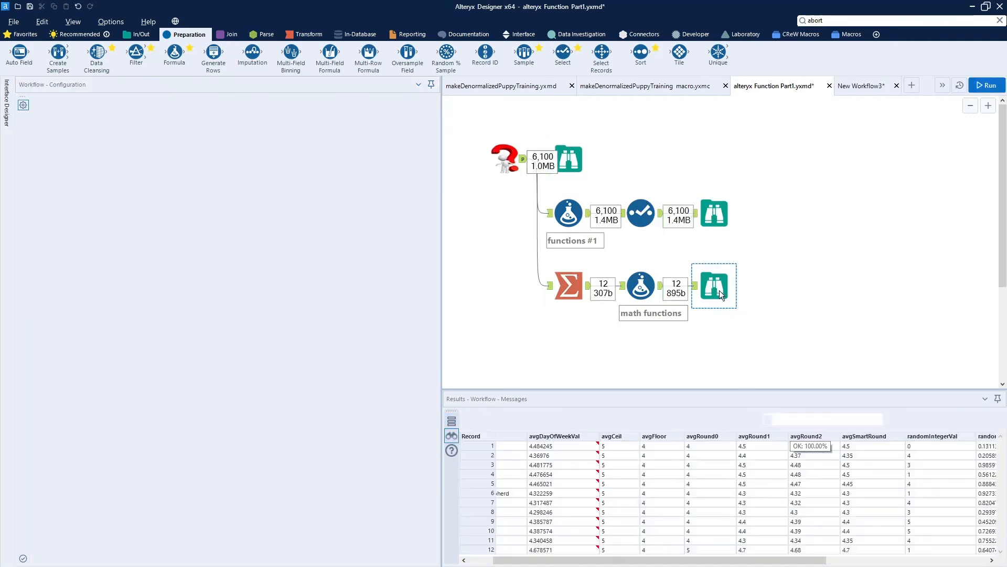
drag(729, 561, 911, 565)
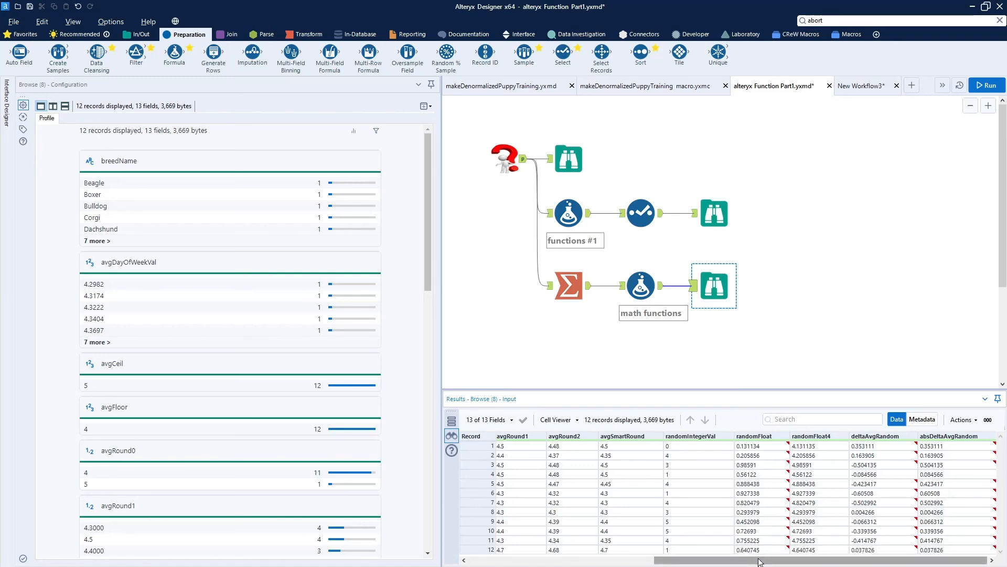
drag(759, 562, 504, 559)
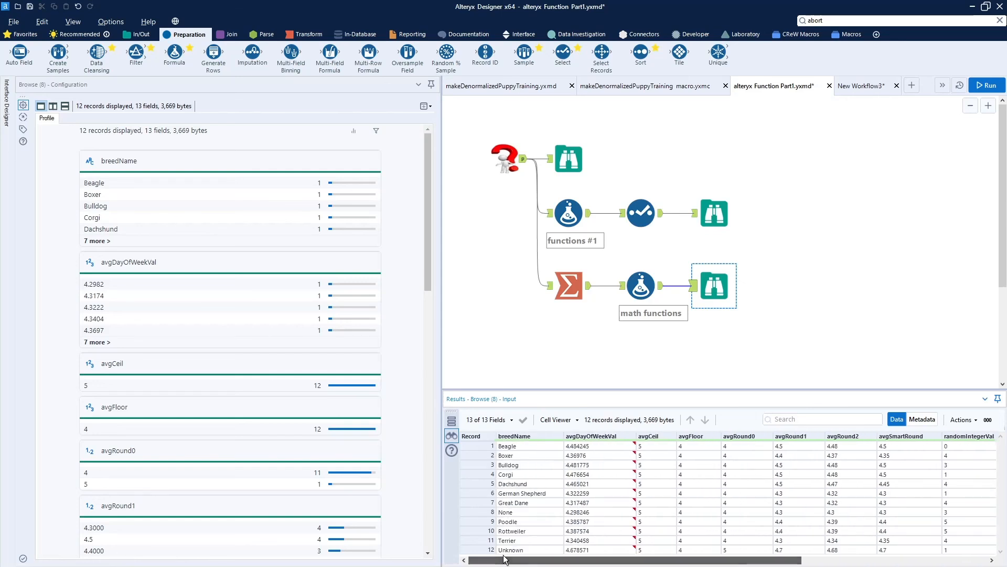